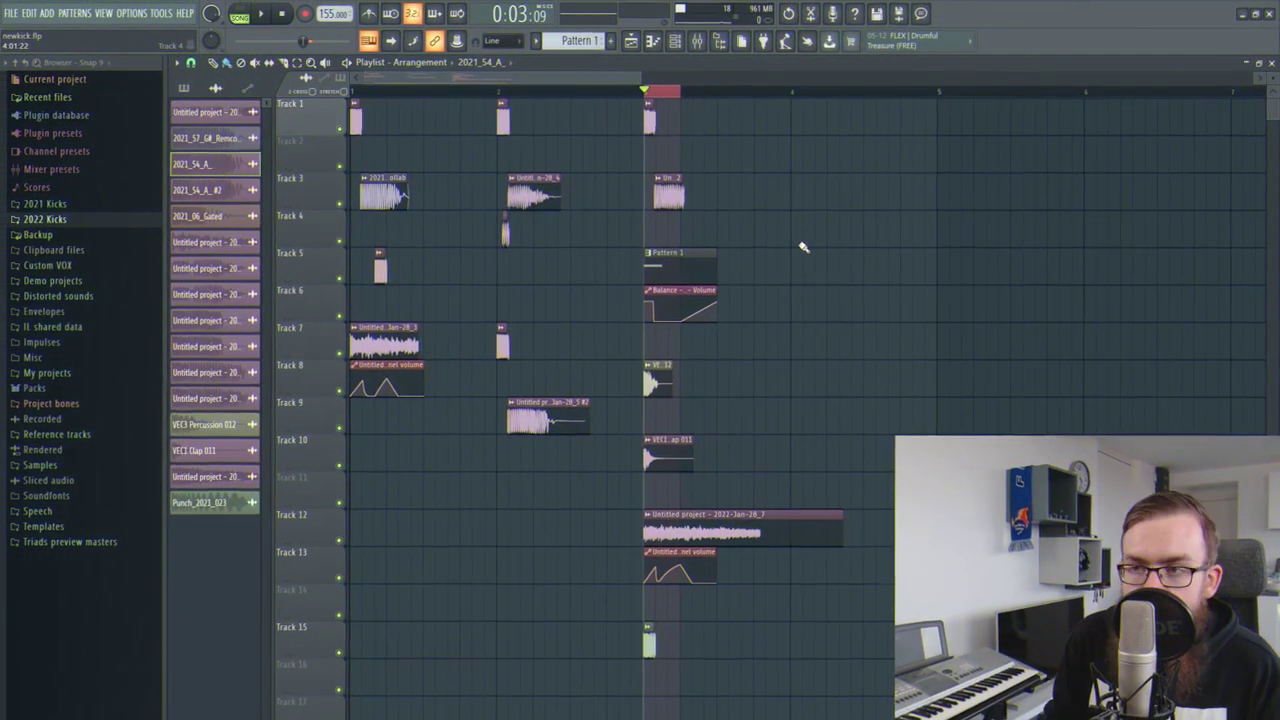
Play the layered kick at bar 3, then view the effect chain on mixer Insert 5
key(space)
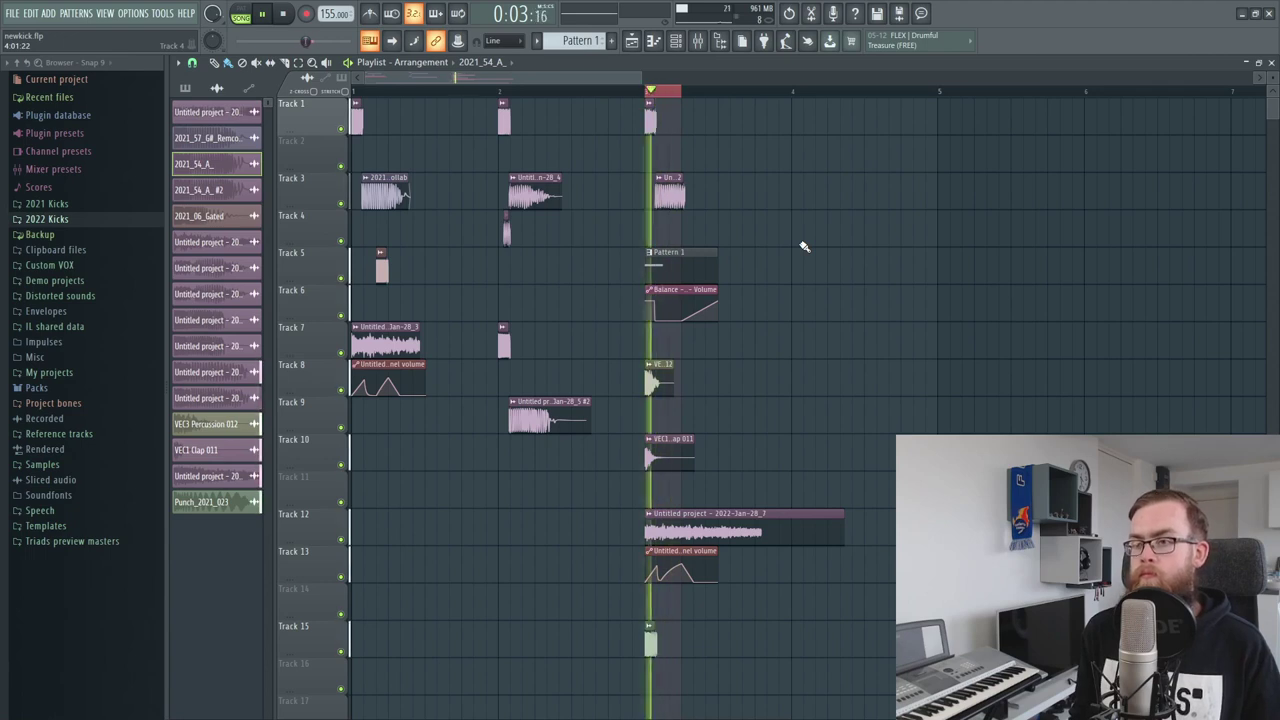
key(space)
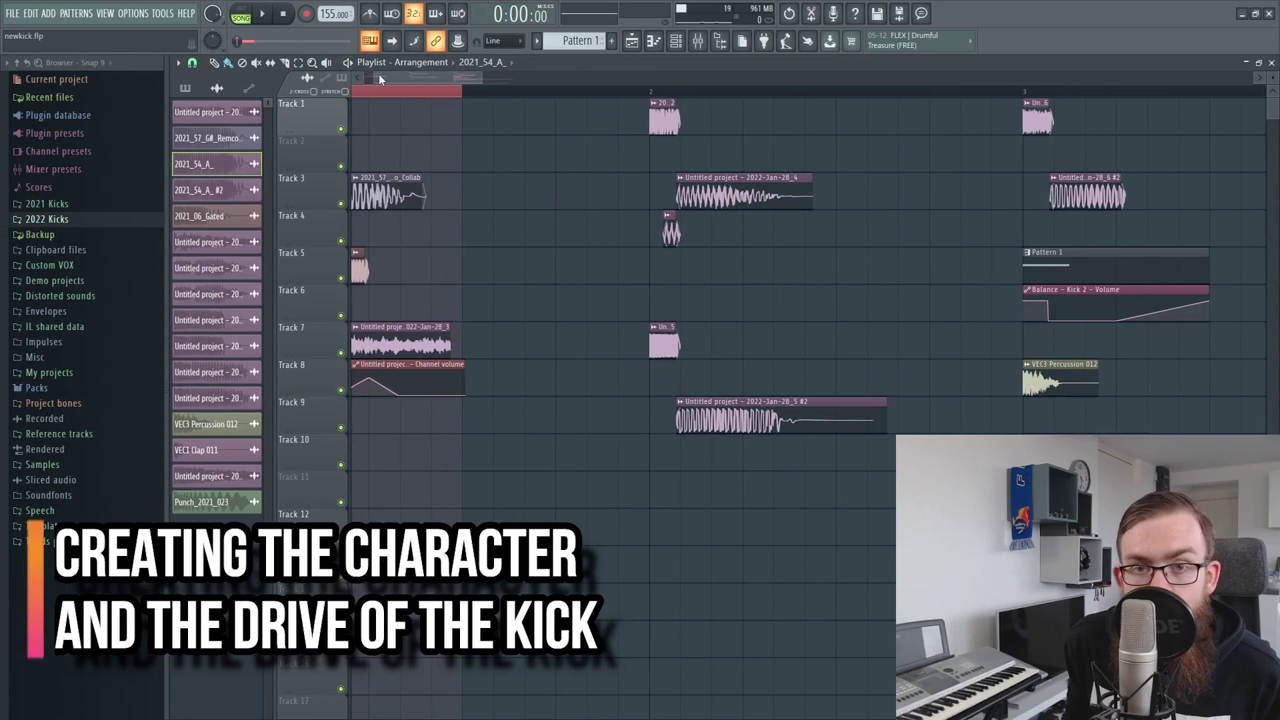
drag(401, 76, 389, 76)
click(699, 42)
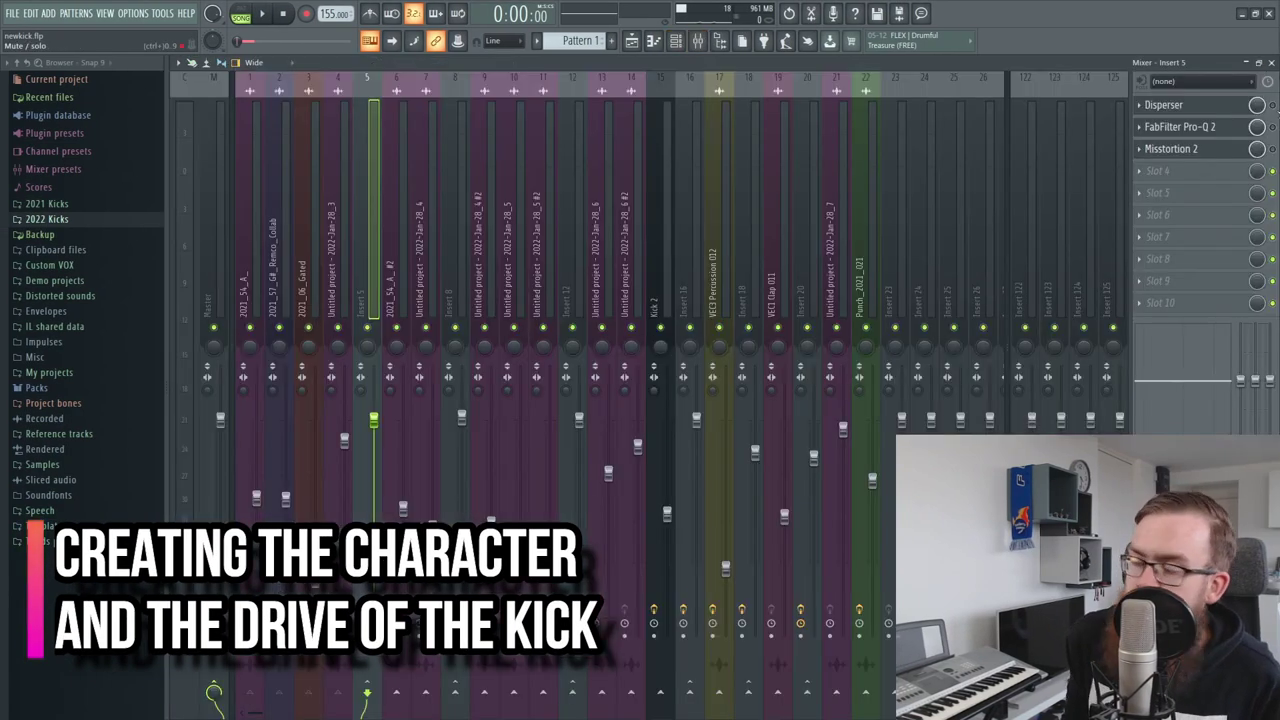
click(1270, 62)
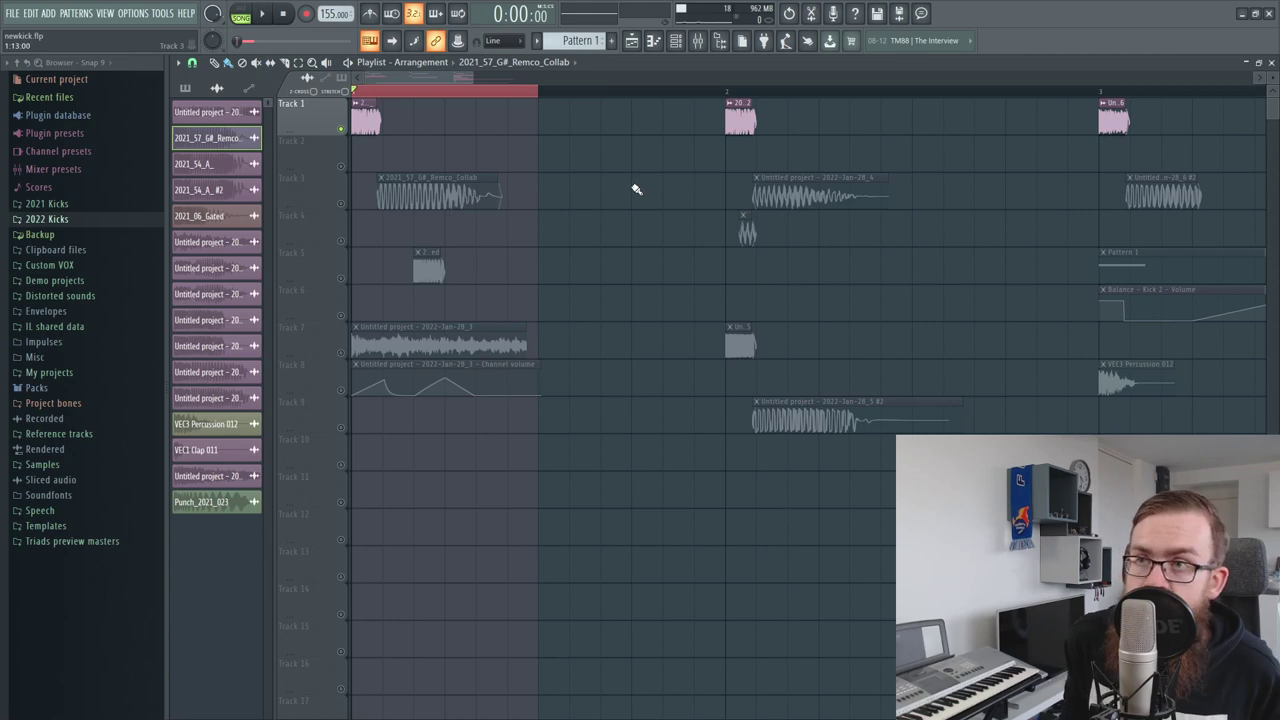
Audition Track 1 and Track 3 each on their own, and view the sample settings of the first clip on Track 3
key(space)
key(space)
right_click(341, 206)
key(space)
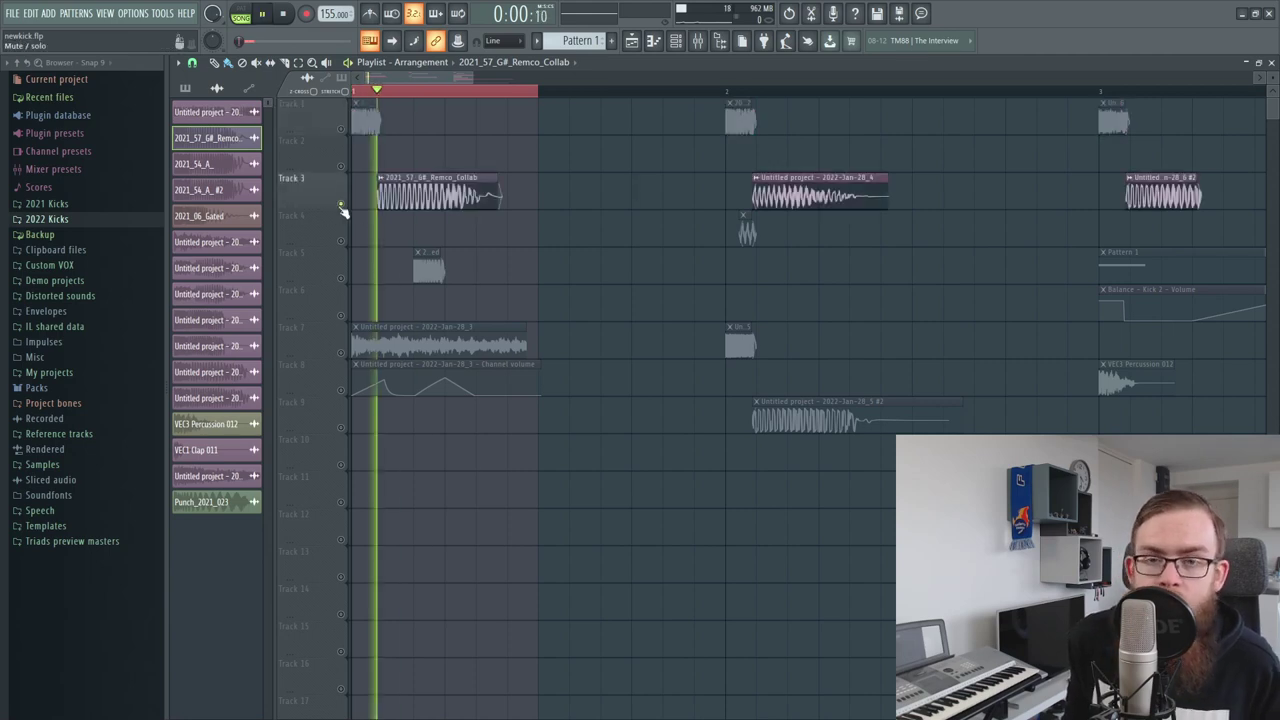
key(space)
double_click(400, 205)
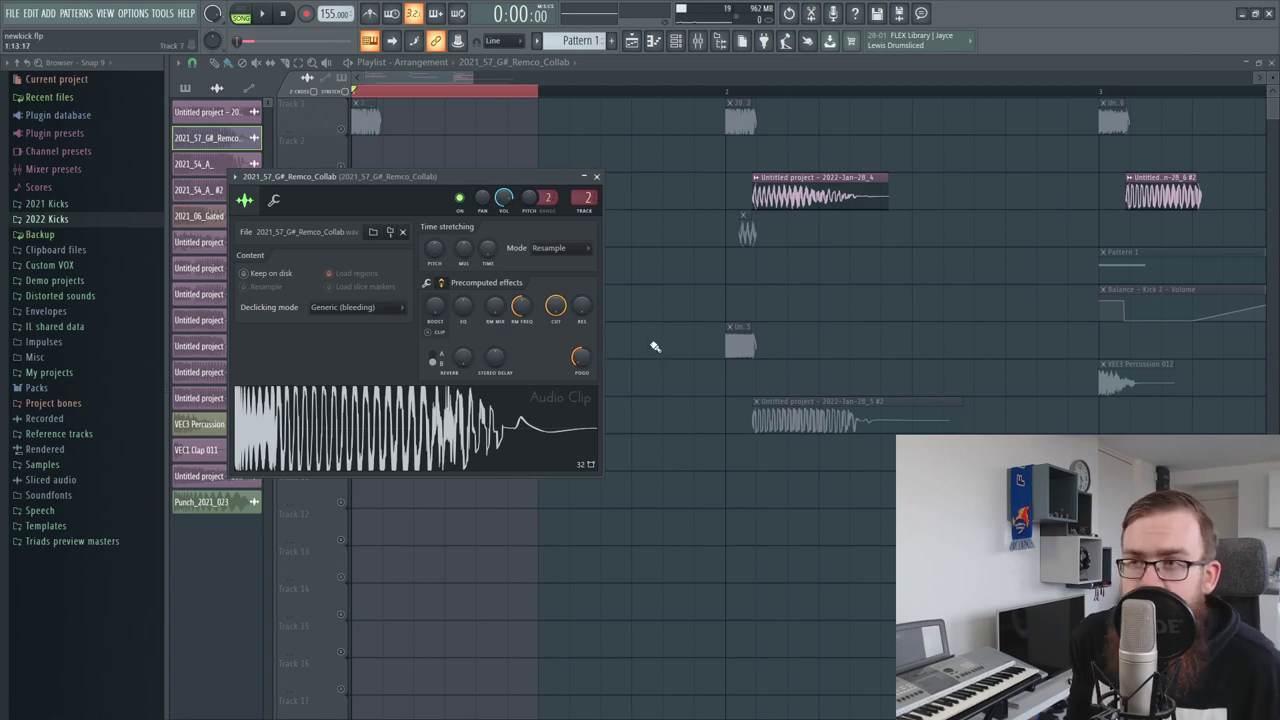
key(Escape)
Solo Track 5 to hear it, then play the first quarter of bar 1 with Tracks 1, 3 and 5 enabled
right_click(341, 278)
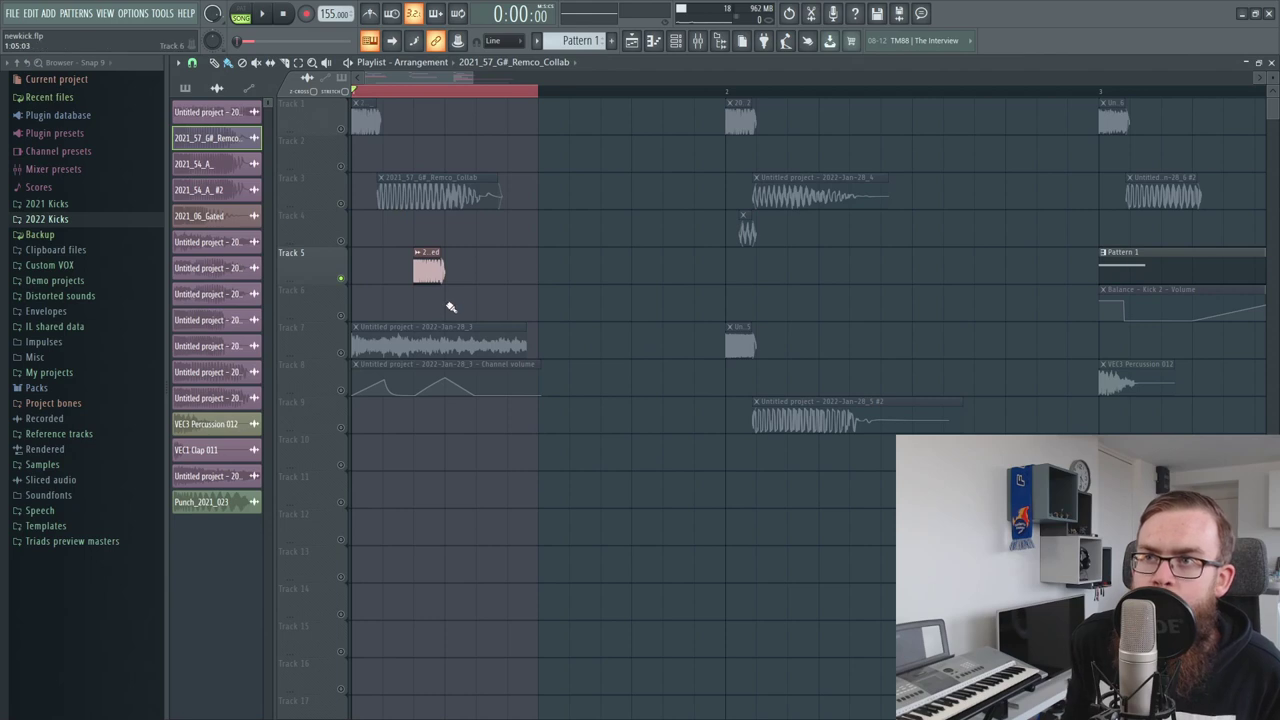
drag(414, 138, 476, 165)
key(space)
key(space)
key(space)
key(space)
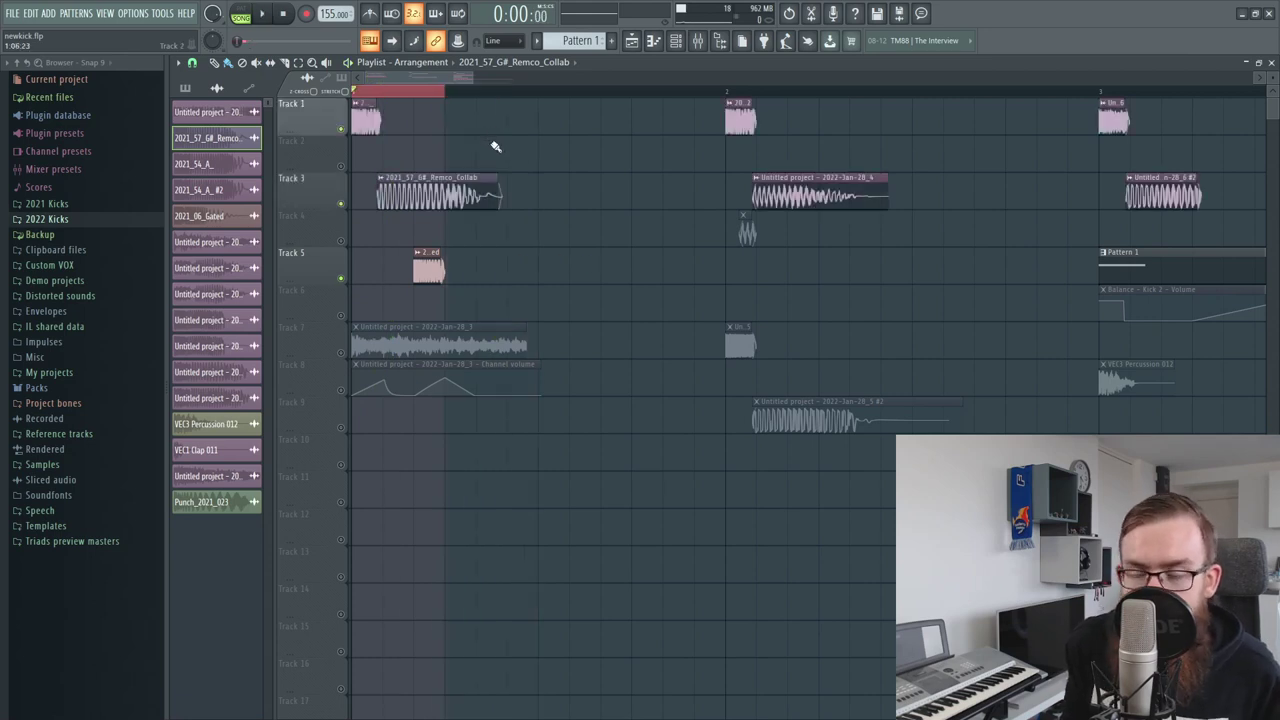
key(space)
key(space)
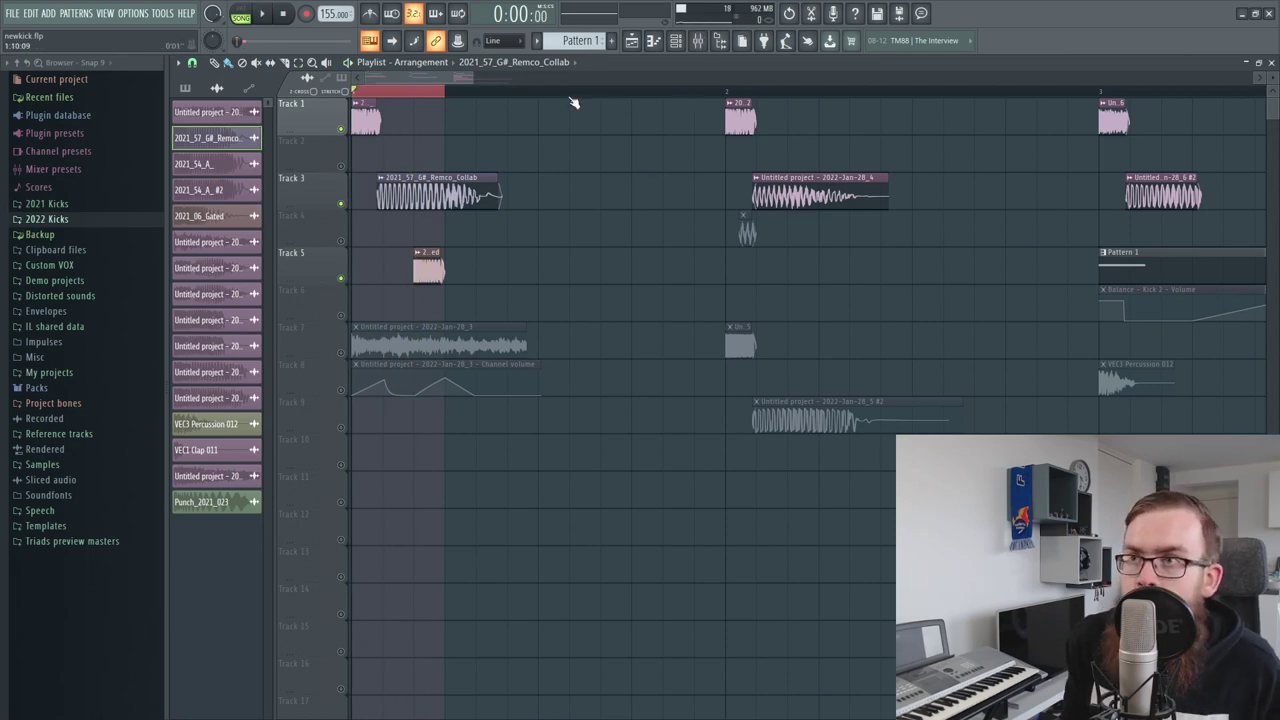
Extend the playlist loop region to cover the first half of bar 1
drag(423, 246, 453, 282)
key(ctrl+d)
ctrl+click(536, 94)
key(ctrl+d)
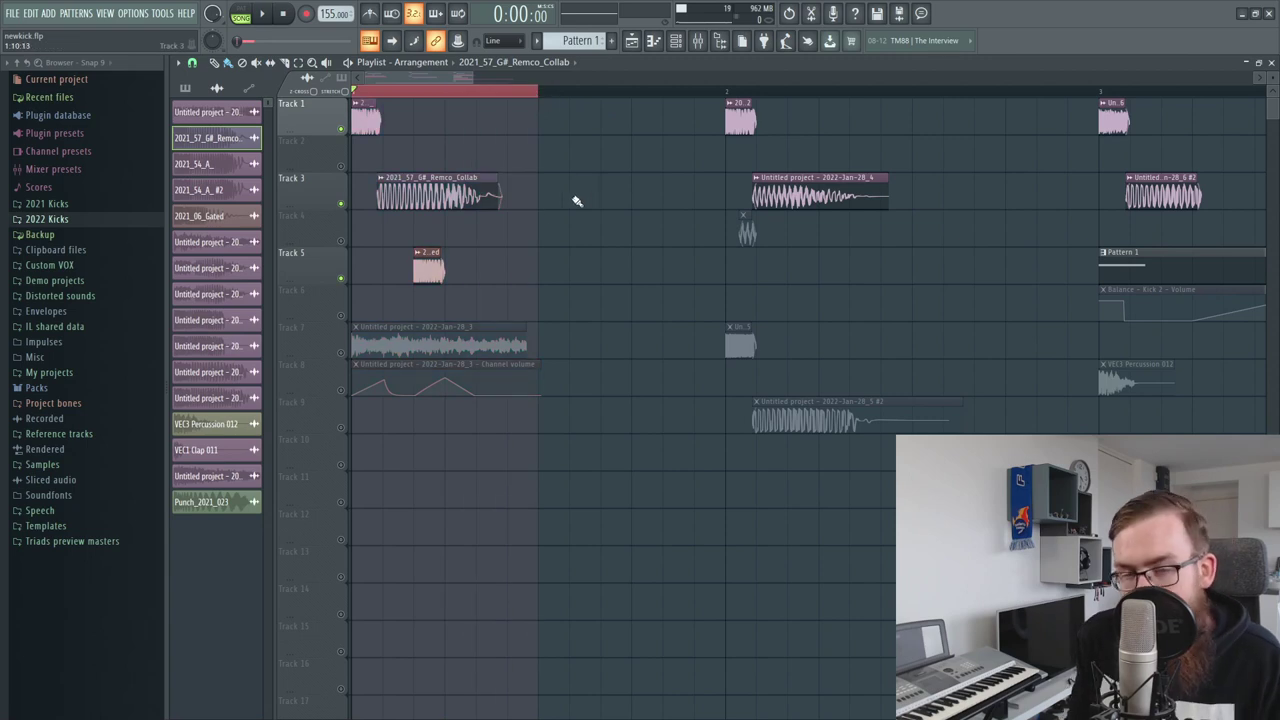
Play Track 7 and its Track 8 volume automation on their own, then enable Track 1 alongside them
right_click(341, 352)
click(342, 390)
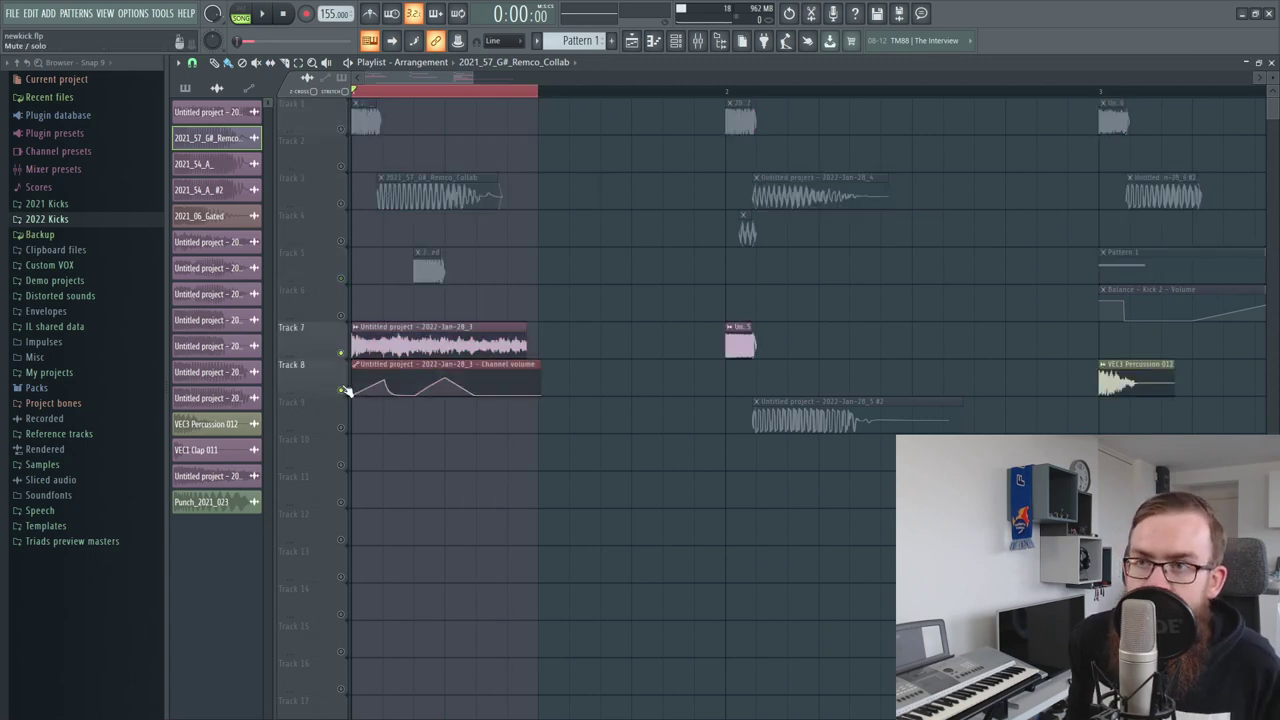
ctrl+click(374, 126)
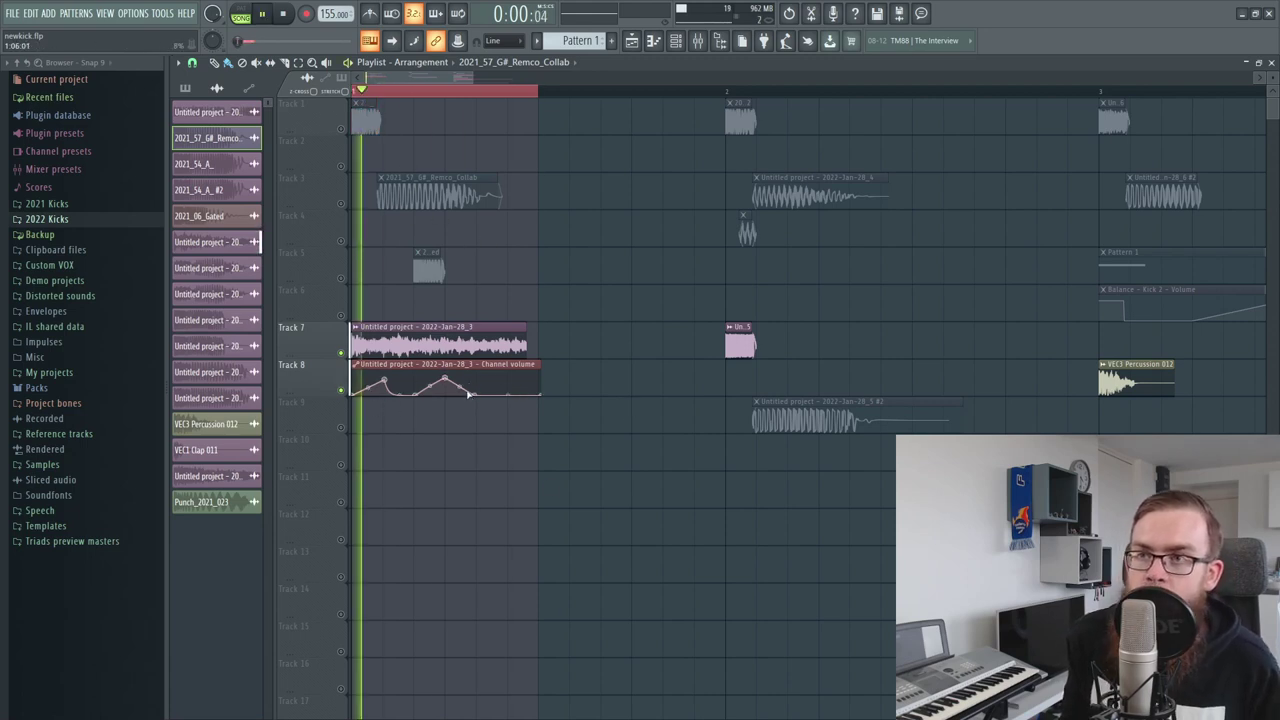
click(349, 133)
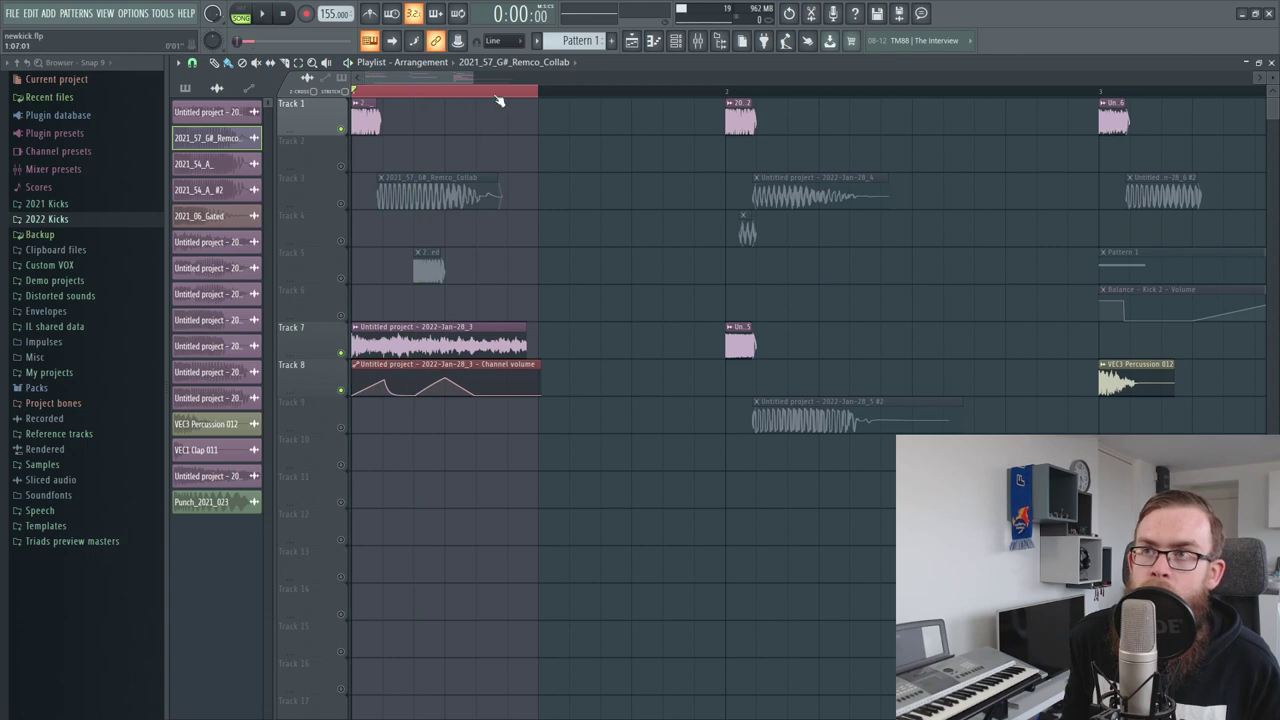
Shorten the loop to the first quarter of bar 1 and play it while enabling Tracks 3 and 5
scroll(500, 96, down, 2)
drag(411, 92, 421, 93)
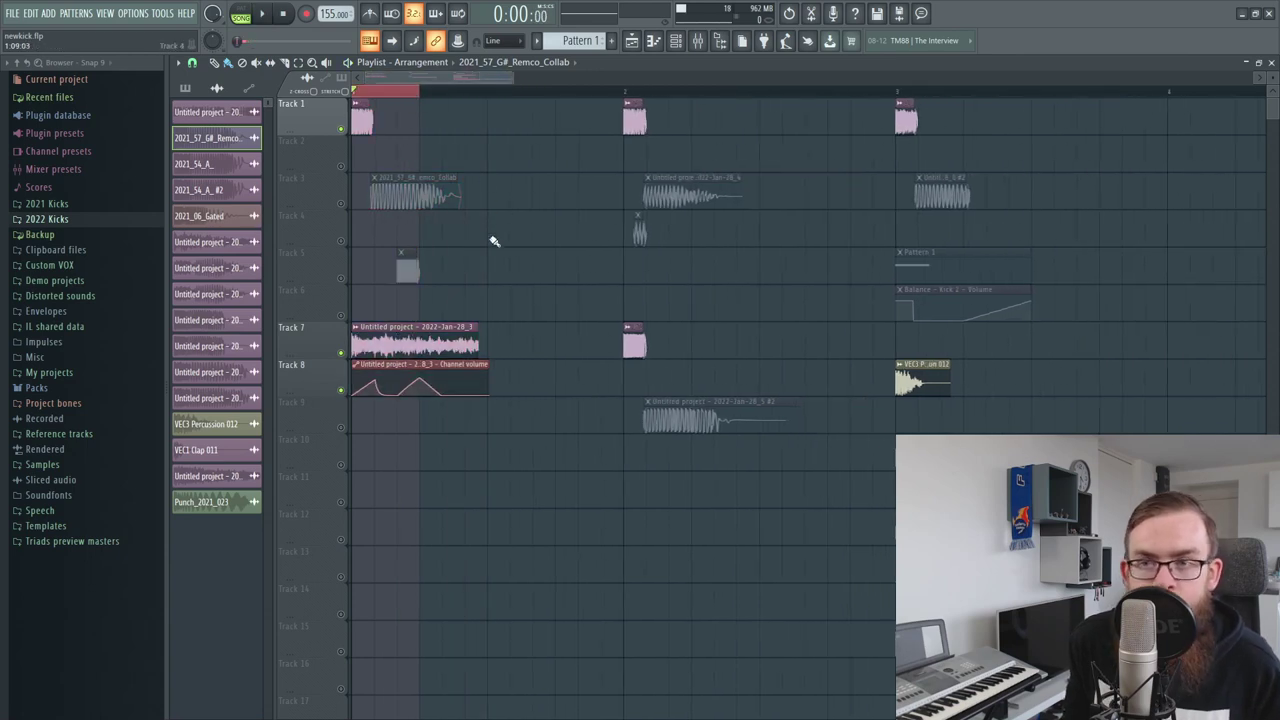
click(345, 203)
key(space)
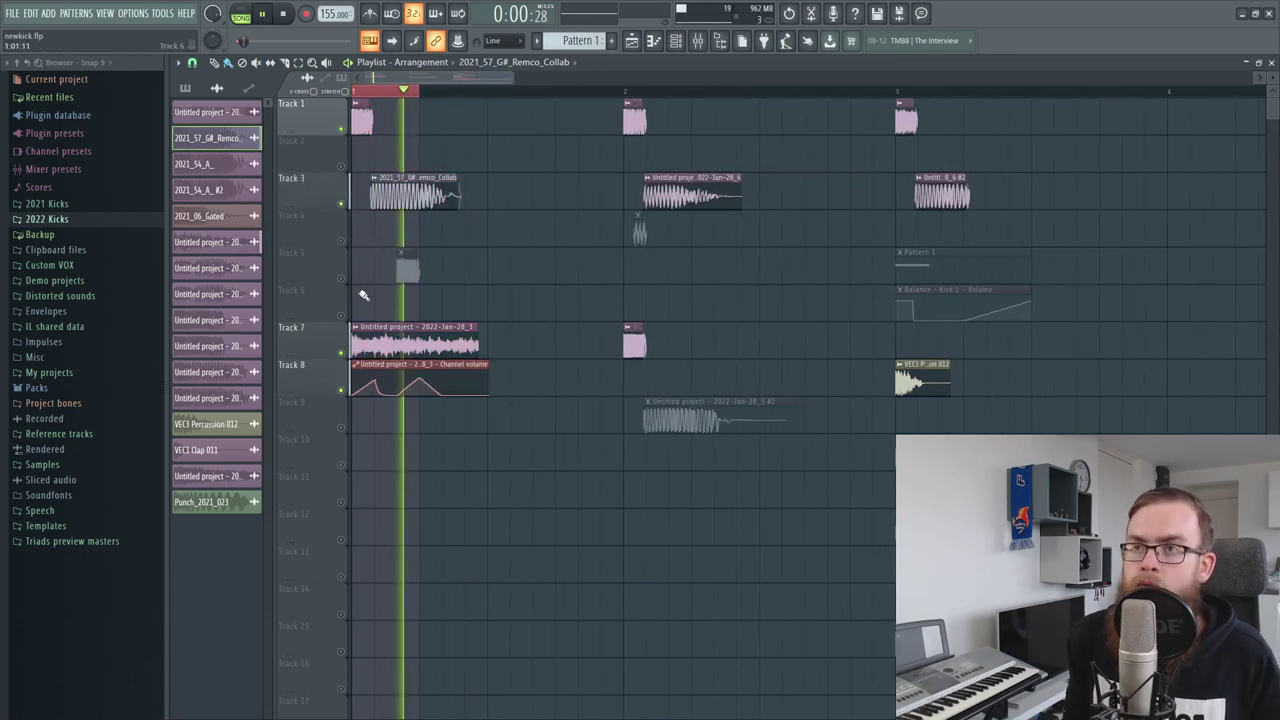
click(342, 278)
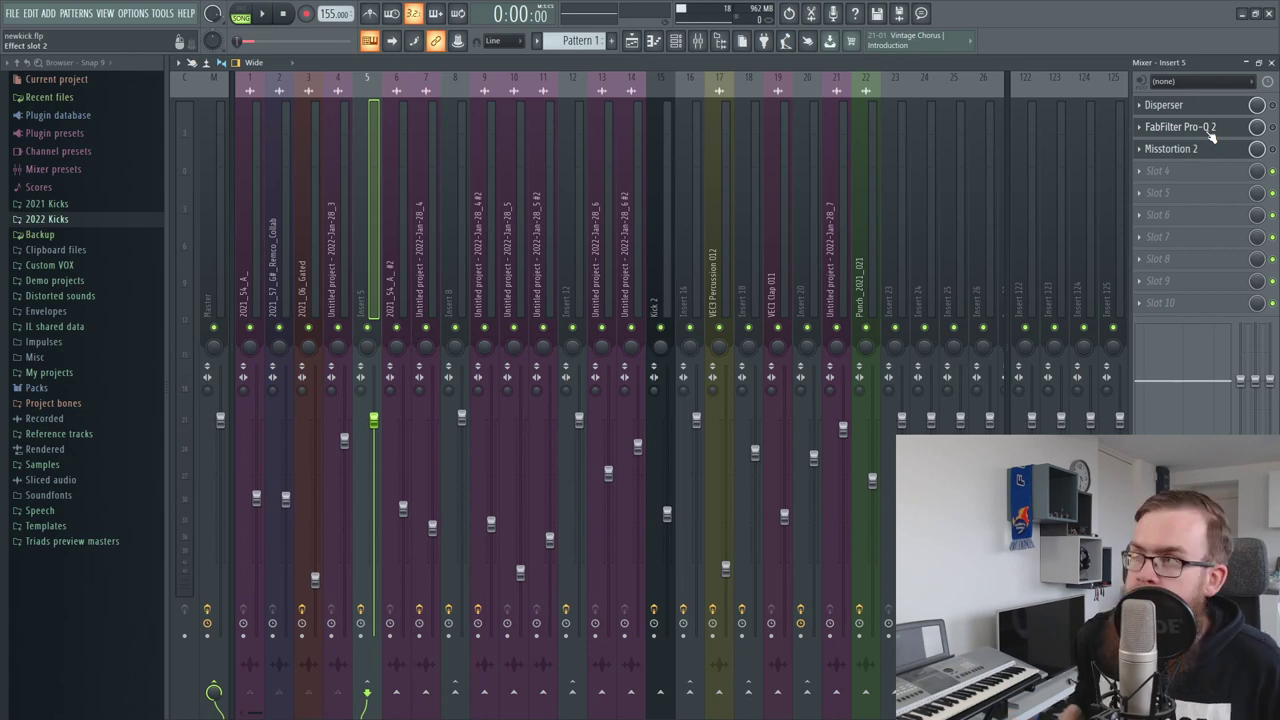
Enable Disperser on mixer Insert 5 and open its settings
click(1180, 105)
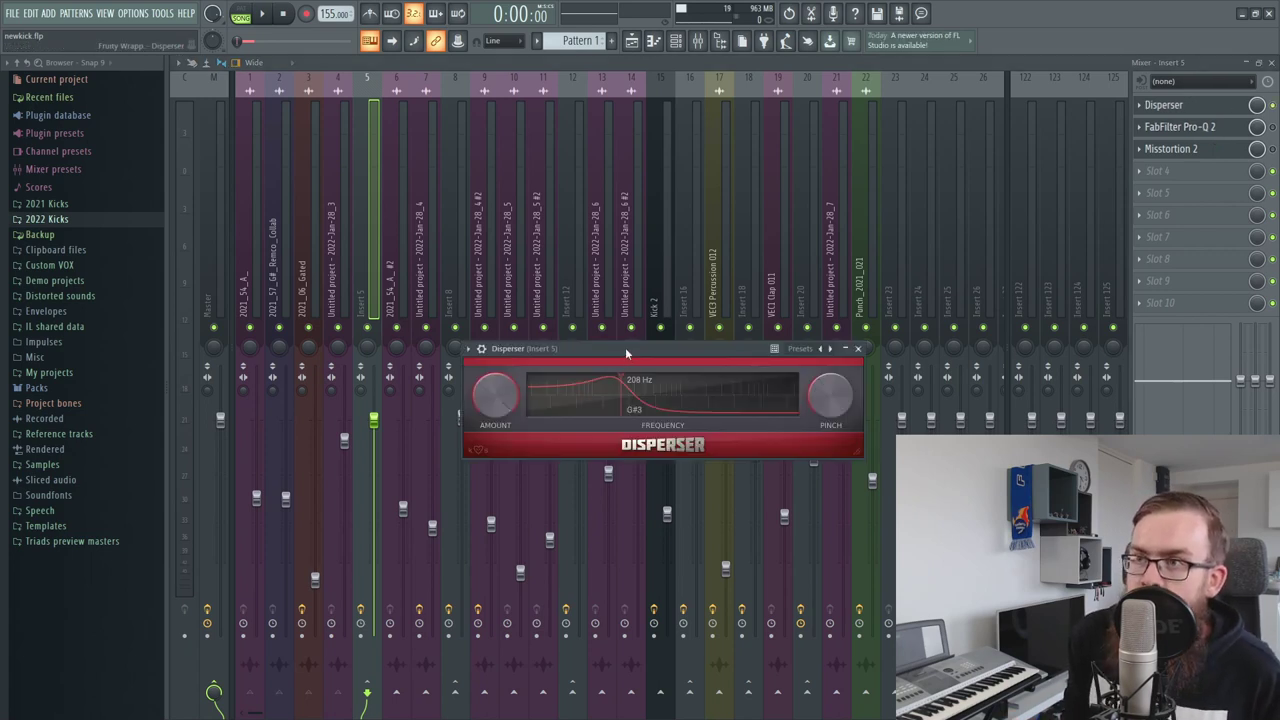
drag(626, 352, 553, 290)
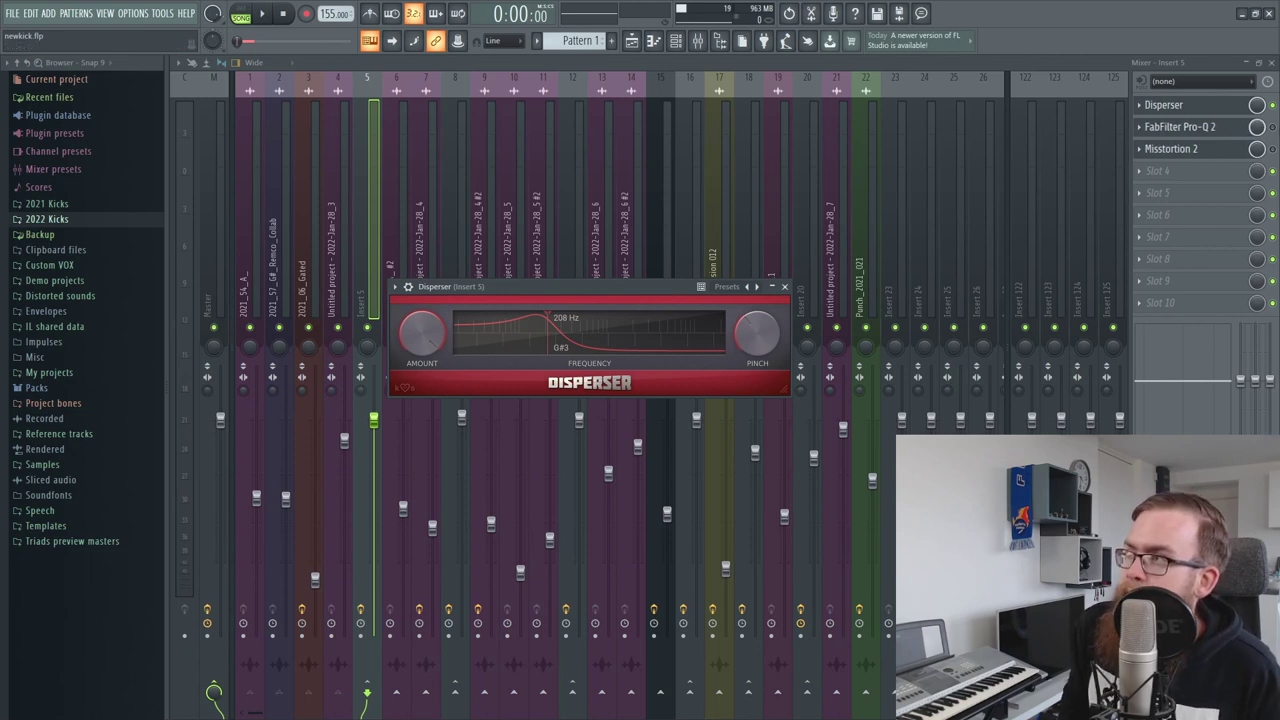
Load a second Disperser in slot 4 of Insert 5, with the amount at 20, raised pinch and the frequency at 358 Hz
click(1153, 176)
mouse_move(1160, 189)
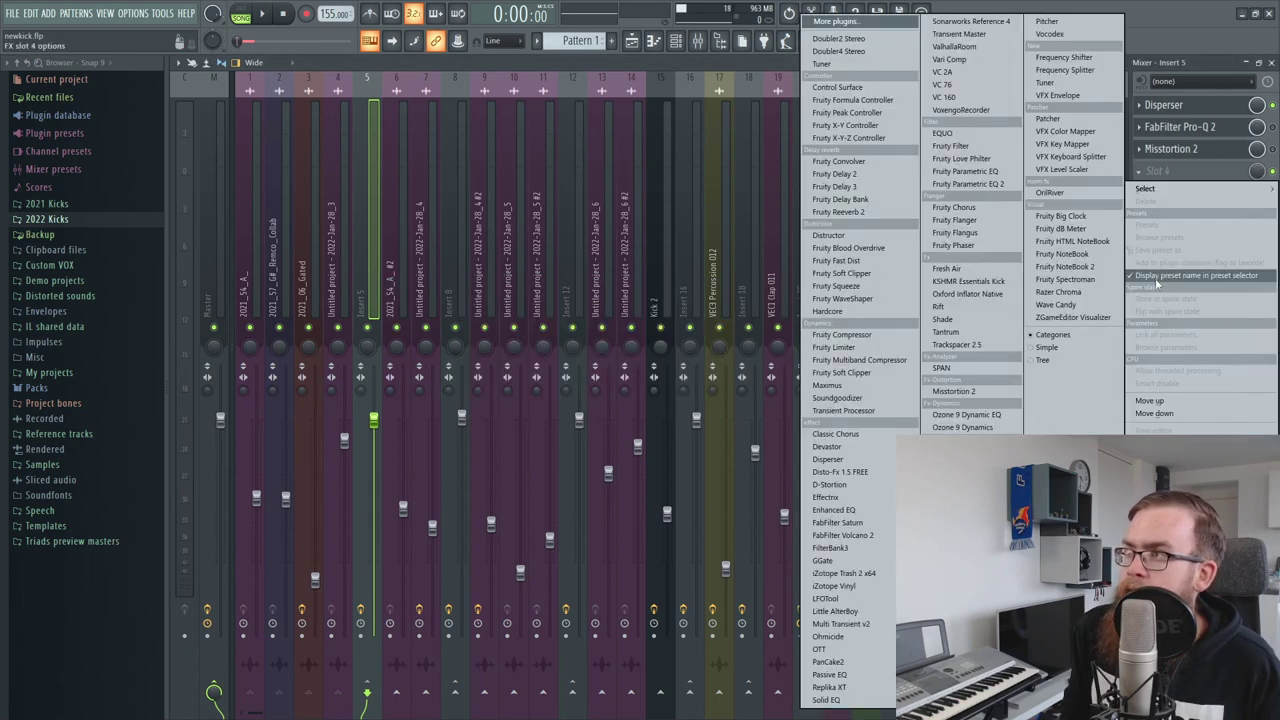
click(857, 463)
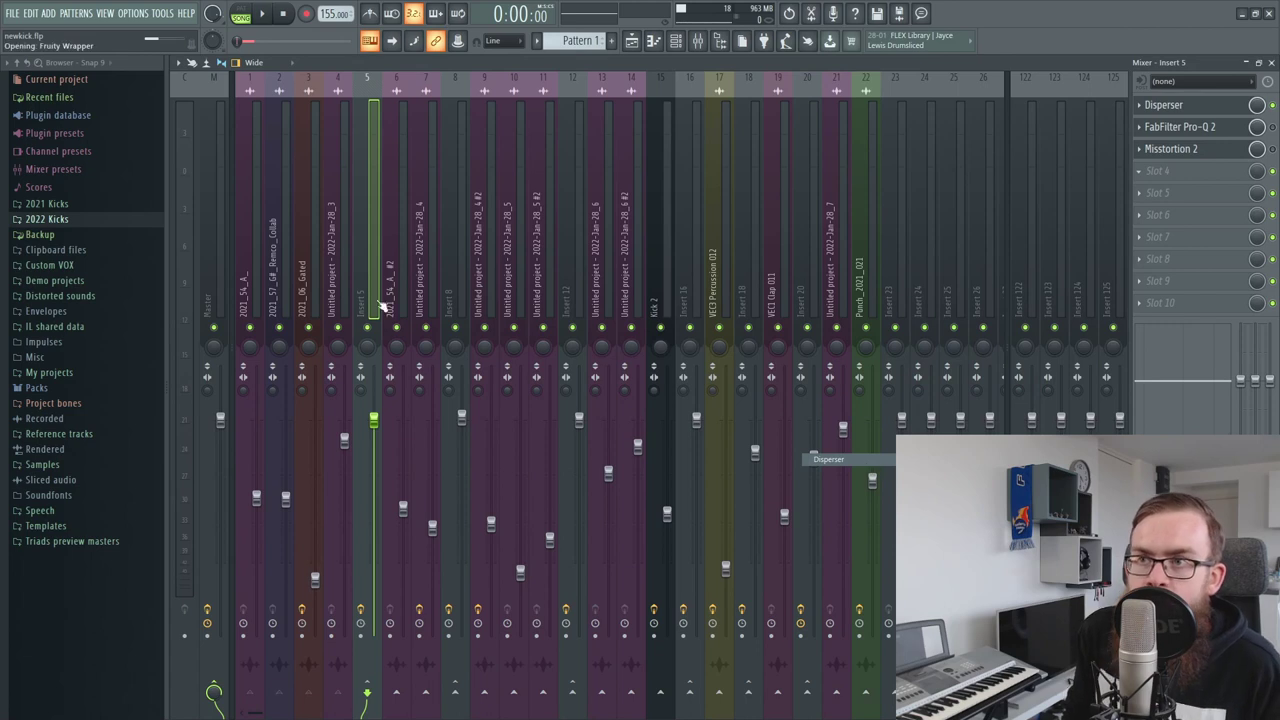
drag(435, 302, 477, 304)
mouse_move(666, 292)
mouse_down()
mouse_move(666, 255)
mouse_move(666, 310)
mouse_up()
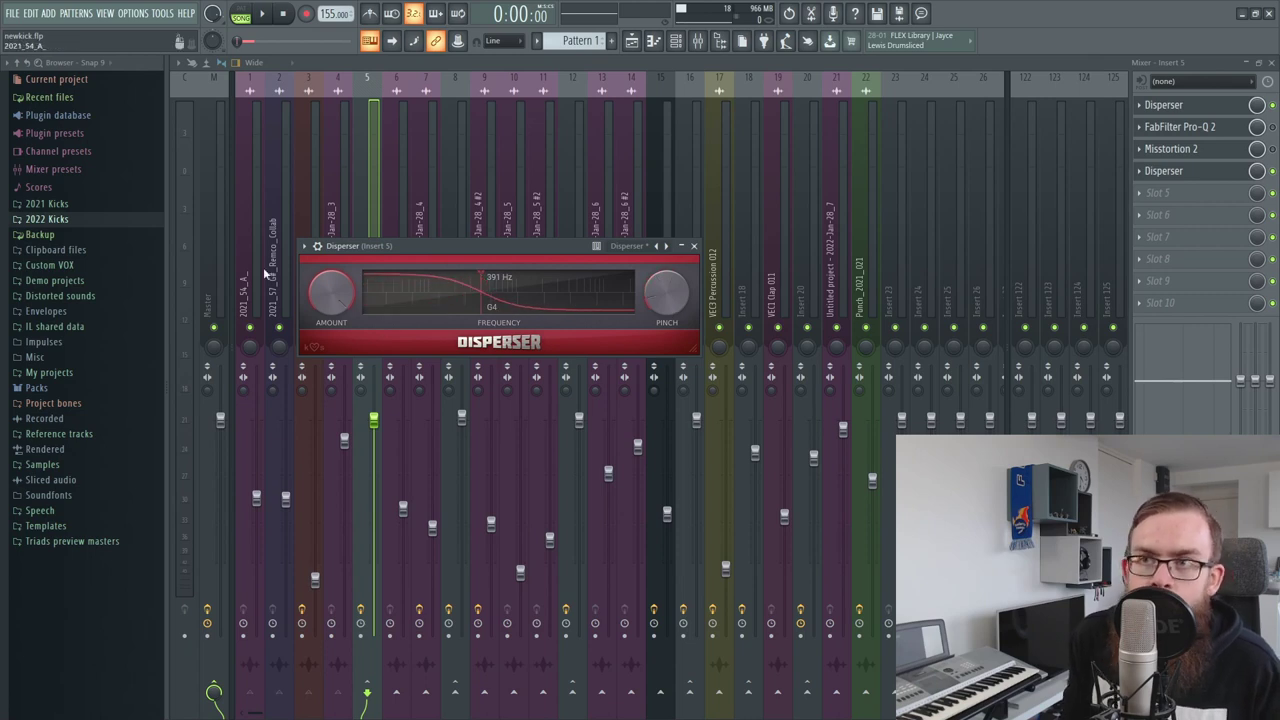
drag(313, 298, 313, 288)
drag(671, 296, 671, 262)
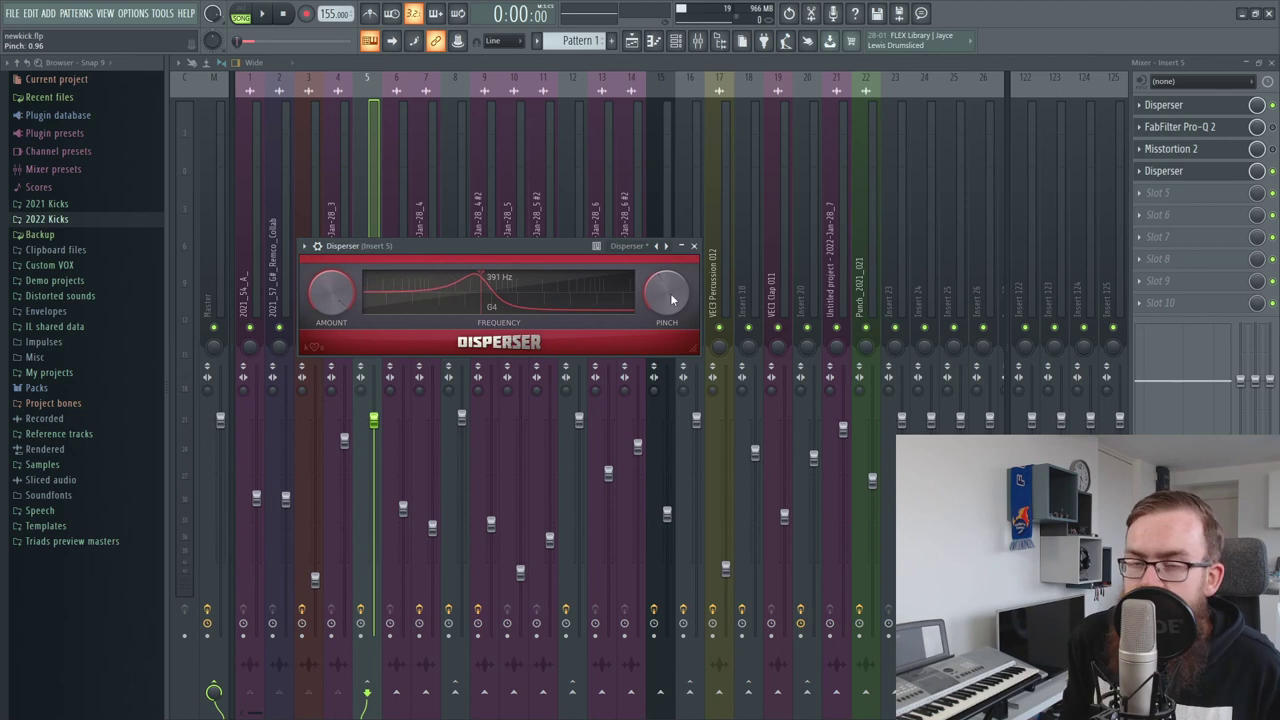
drag(488, 296, 484, 301)
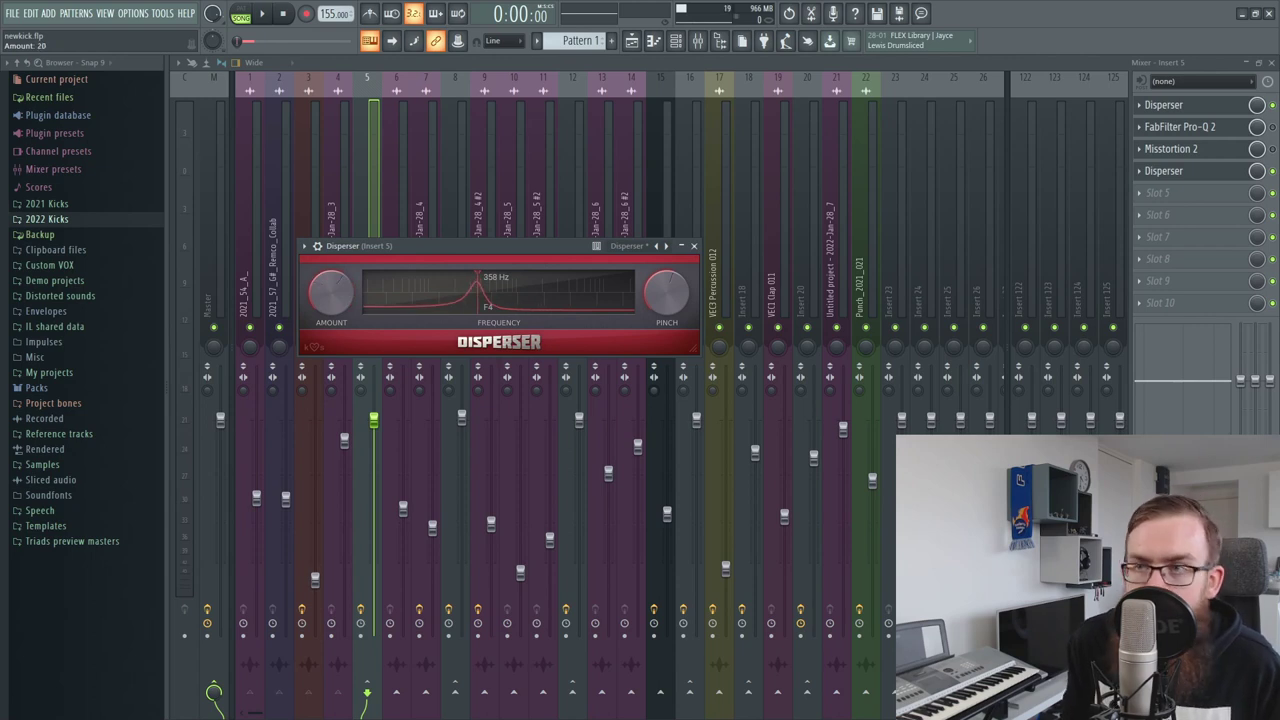
Remove the second Disperser from slot 4 of Insert 5
click(1163, 171)
click(1140, 171)
click(1145, 200)
Enable FabFilter Pro-Q 2 on Insert 5 and view its low-end boost
click(1180, 127)
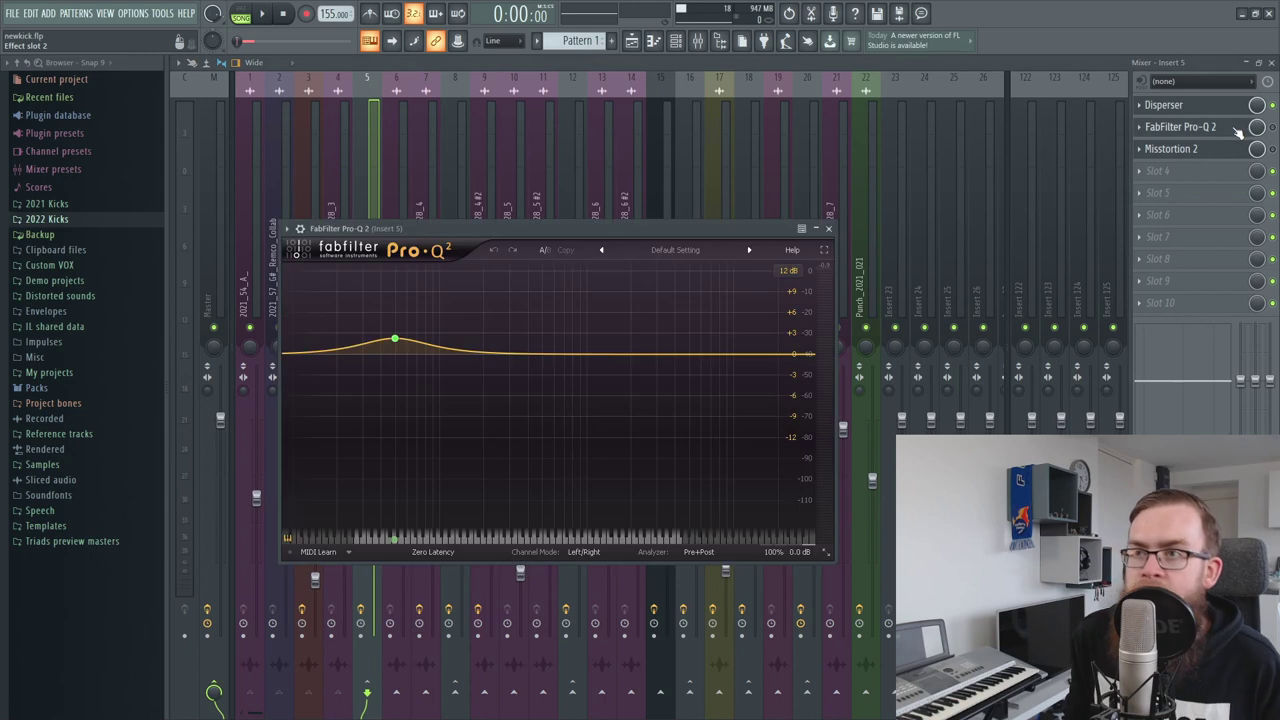
click(1272, 127)
click(1180, 127)
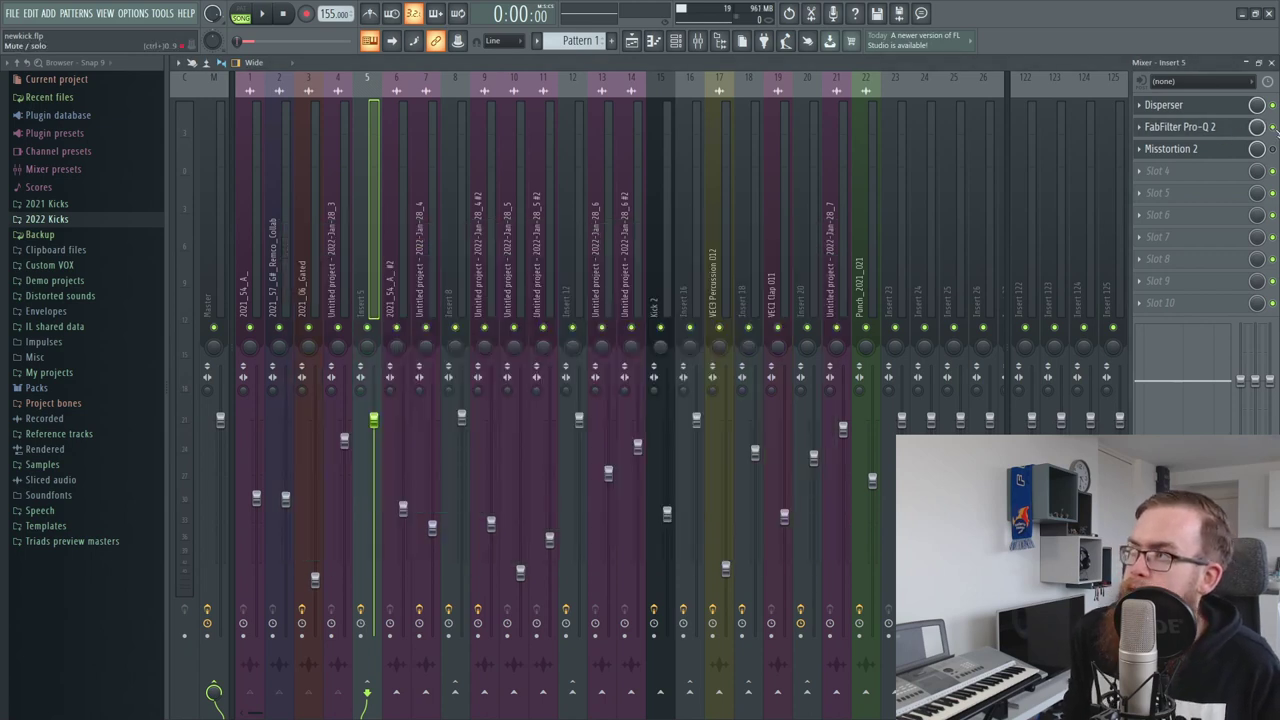
click(1222, 131)
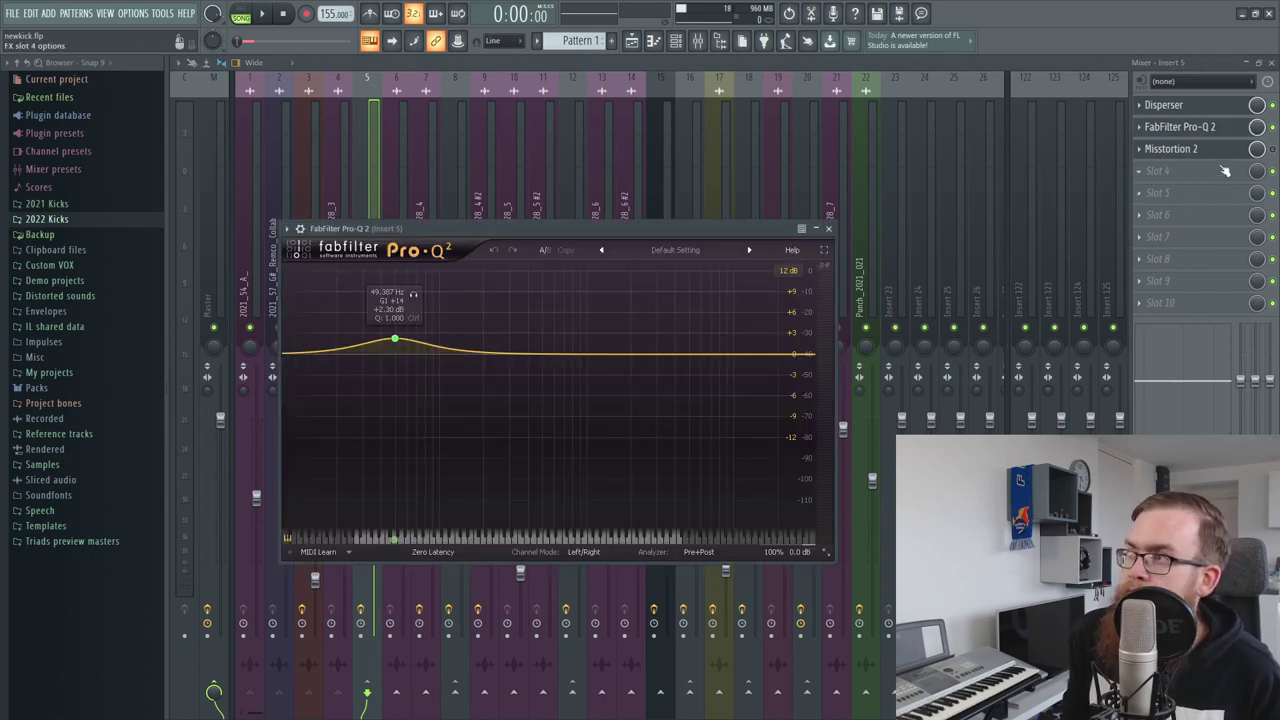
Enable Misstortion 2 on Insert 5 and view its distortion settings
click(1272, 149)
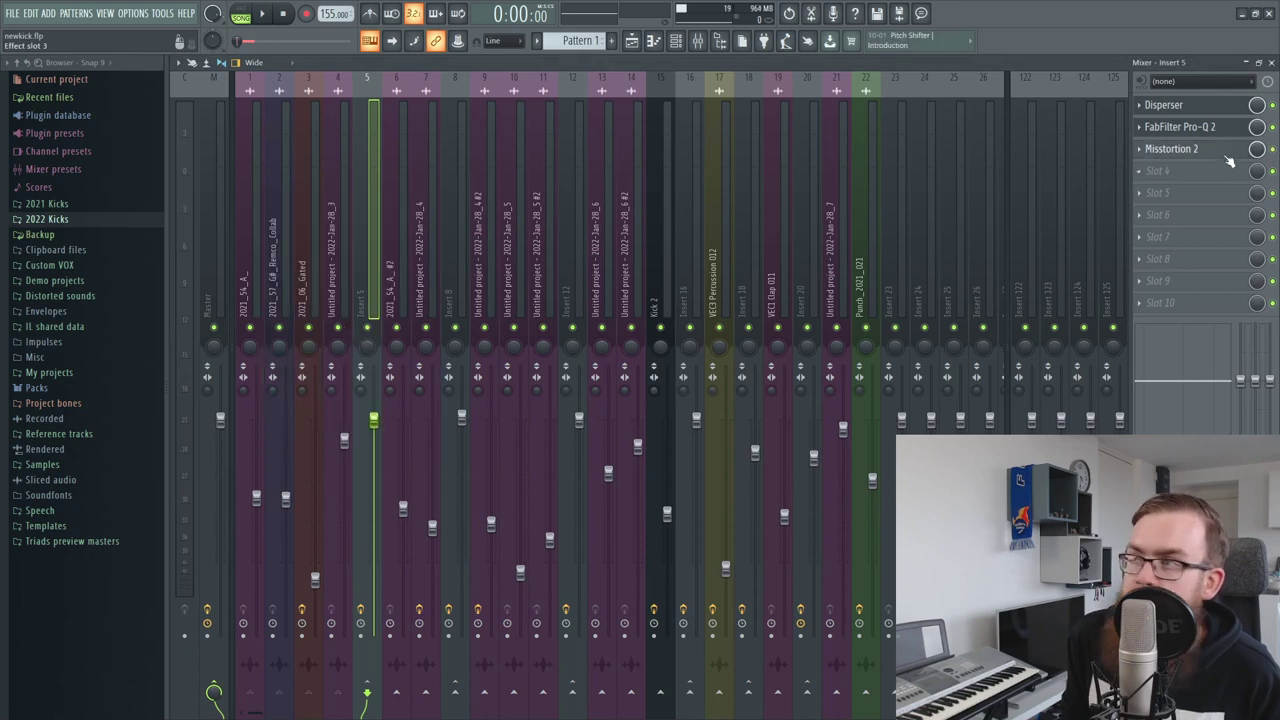
click(1230, 152)
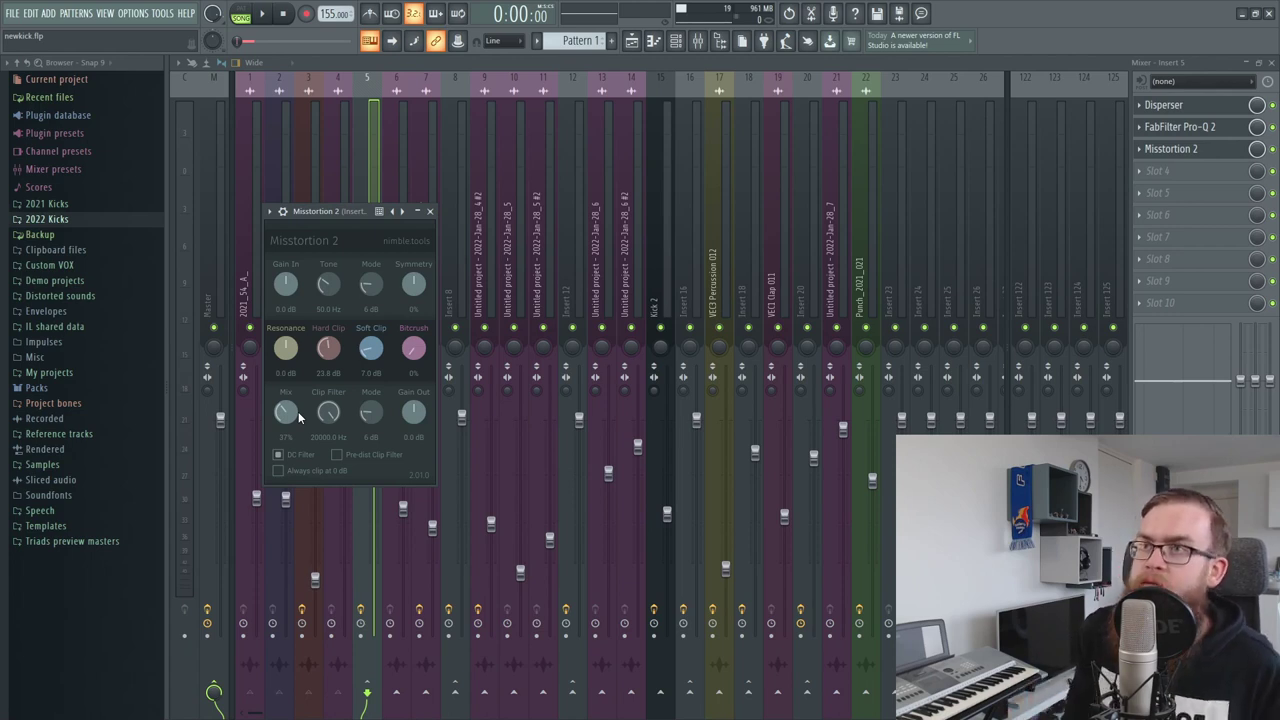
click(430, 211)
Bypass Disperser, FabFilter Pro-Q 2 and Misstortion 2 on Insert 5 and play the kick without effects
click(1271, 105)
click(1271, 127)
click(1271, 149)
key(space)
key(space)
Enable only Disperser on Insert 5 and play the kick through it
click(1271, 105)
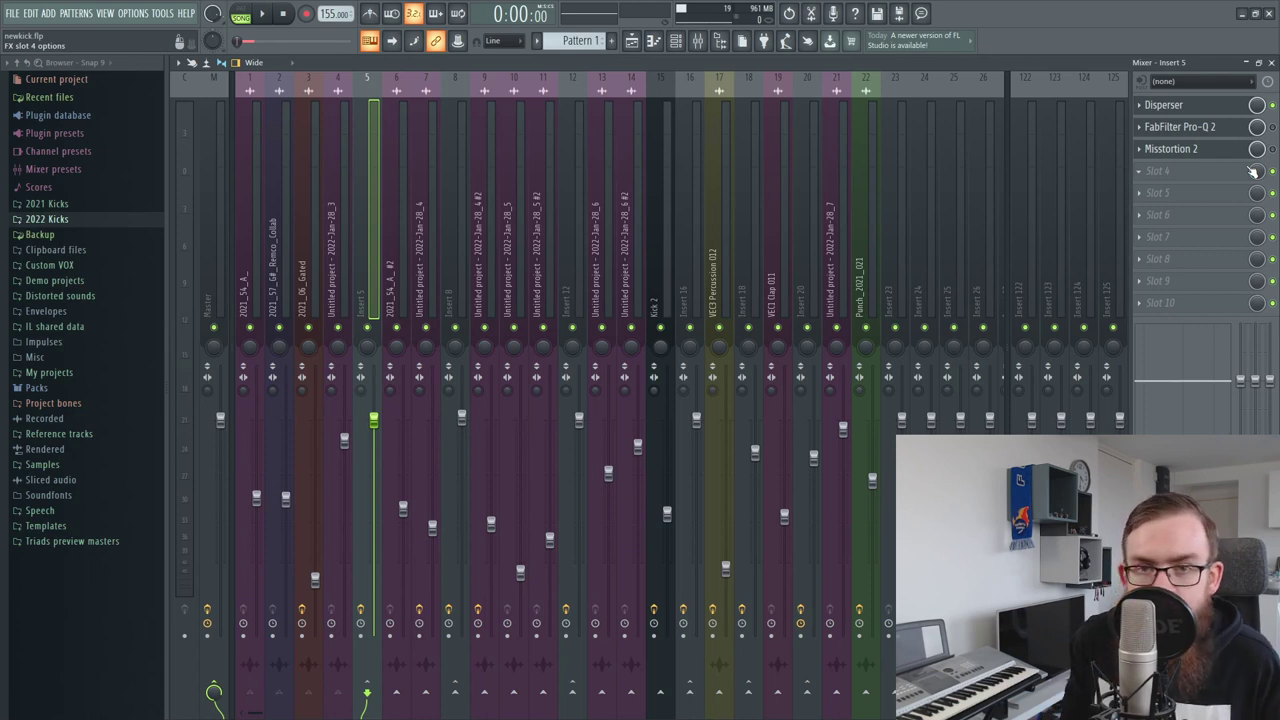
key(space)
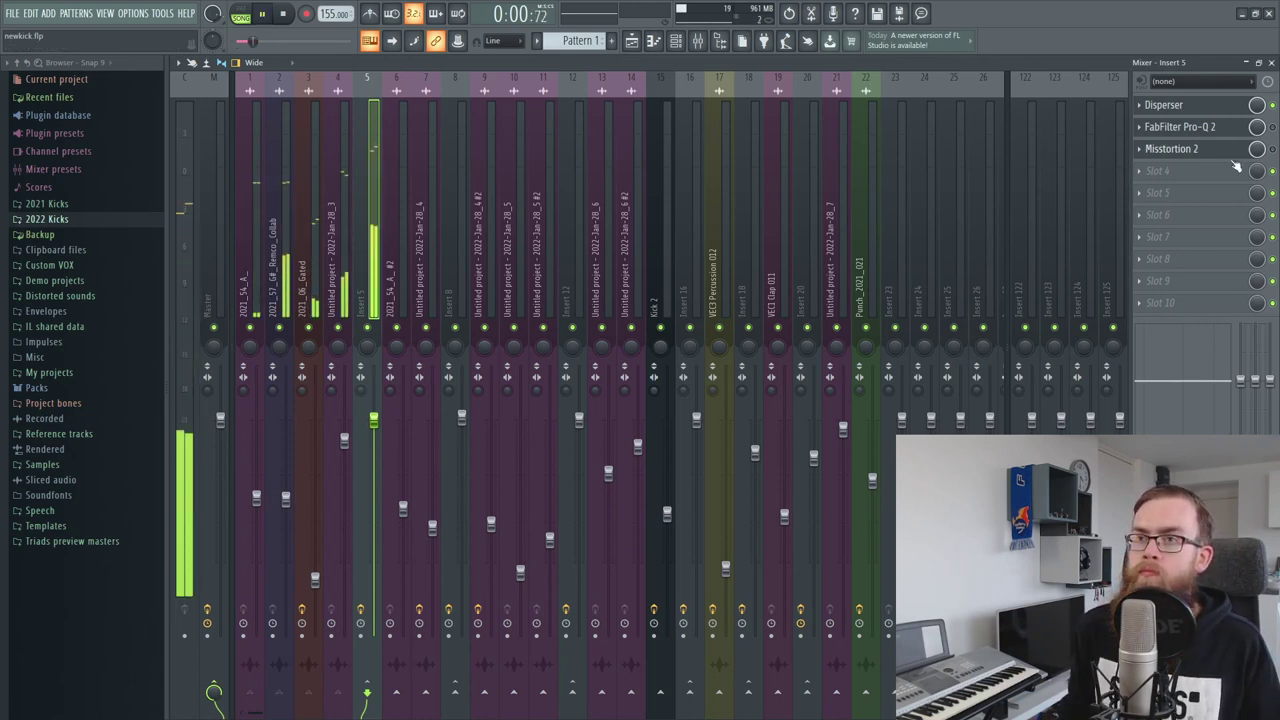
key(space)
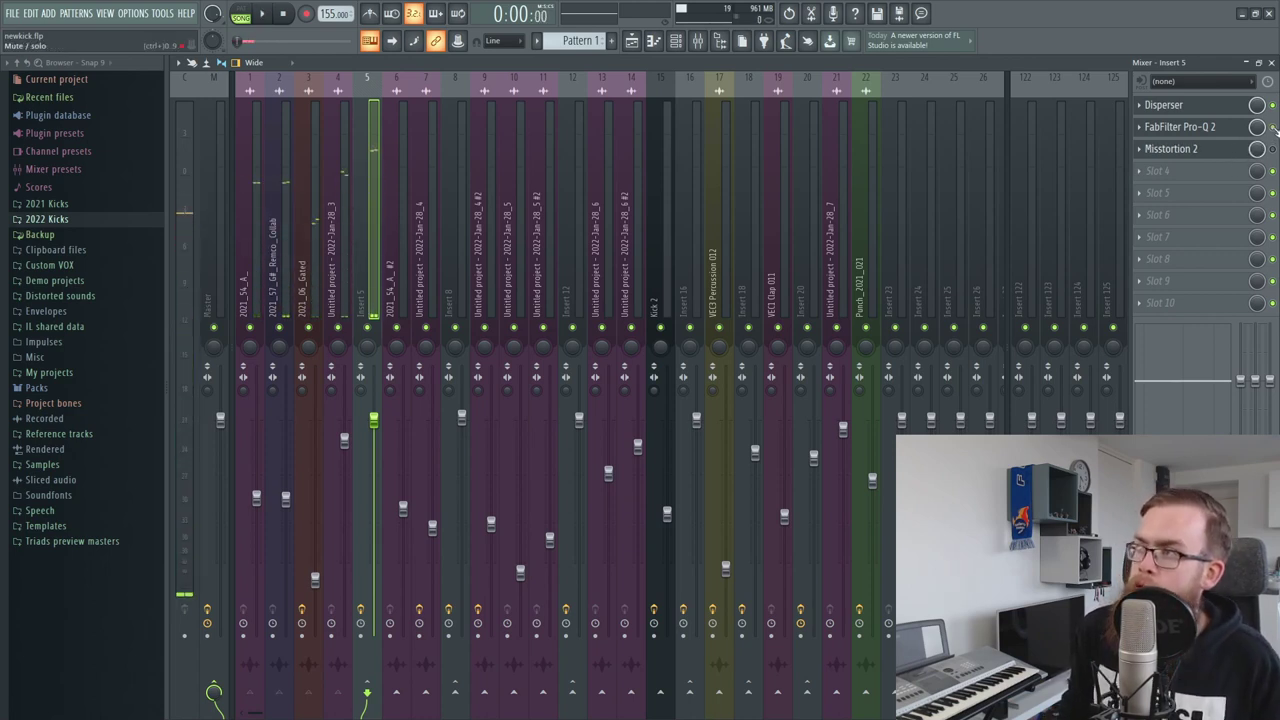
Play the kick with FabFilter Pro-Q 2 enabled, then again with Misstortion 2 enabled as well
key(space)
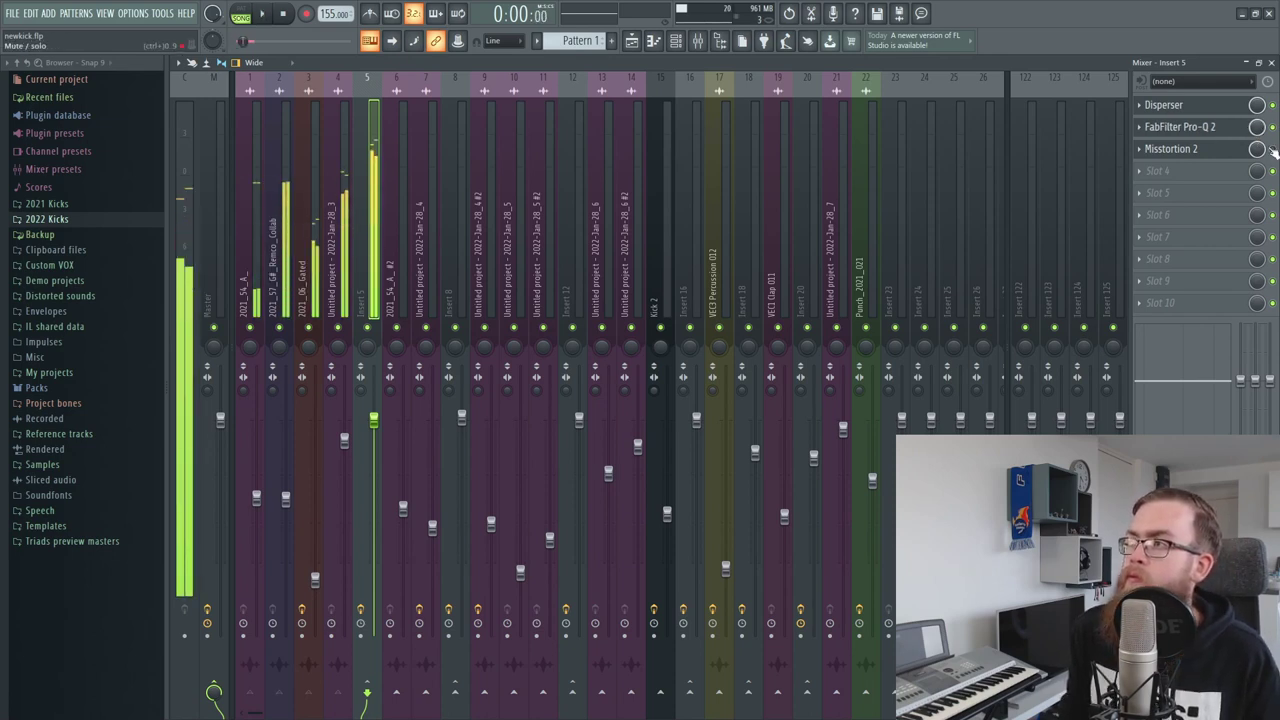
key(space)
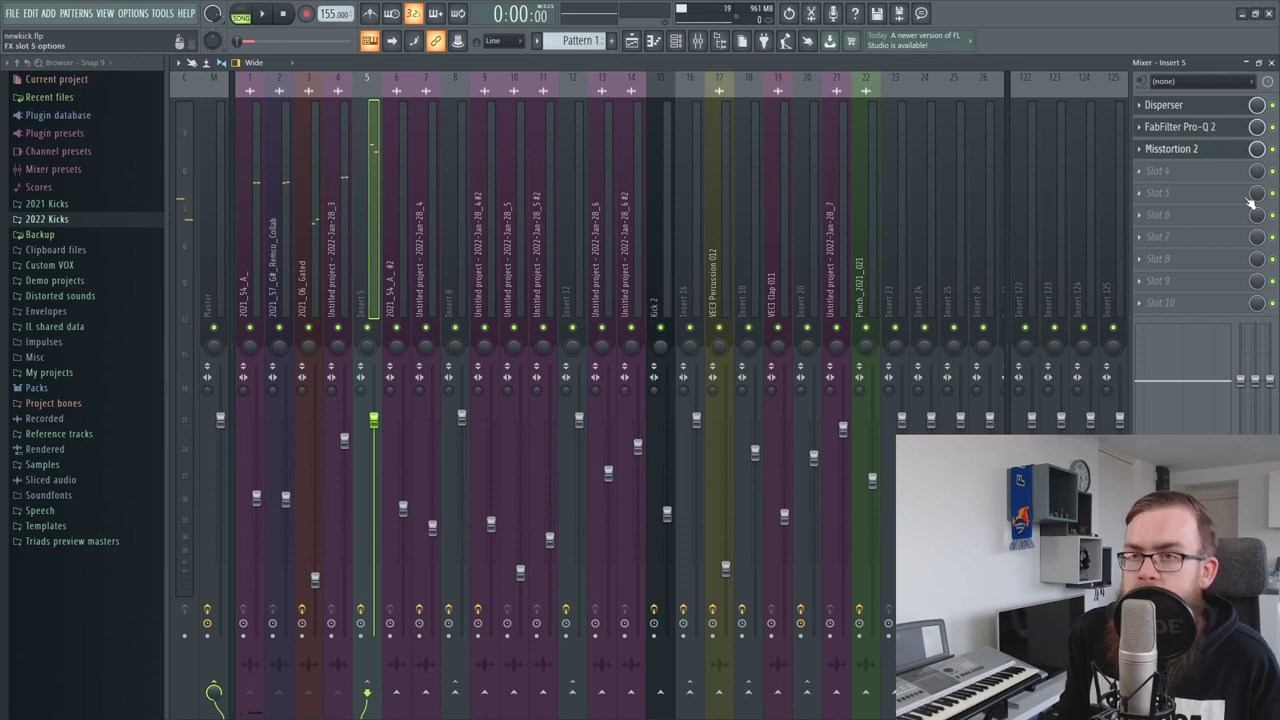
key(space)
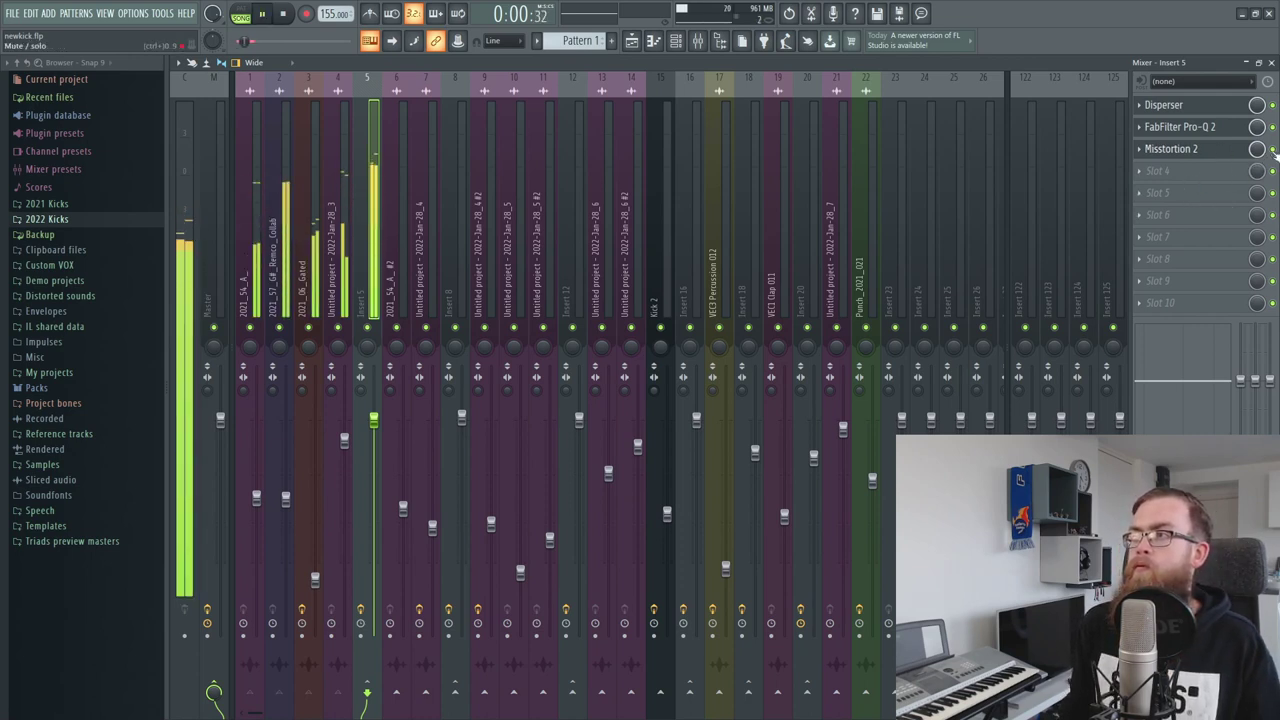
key(space)
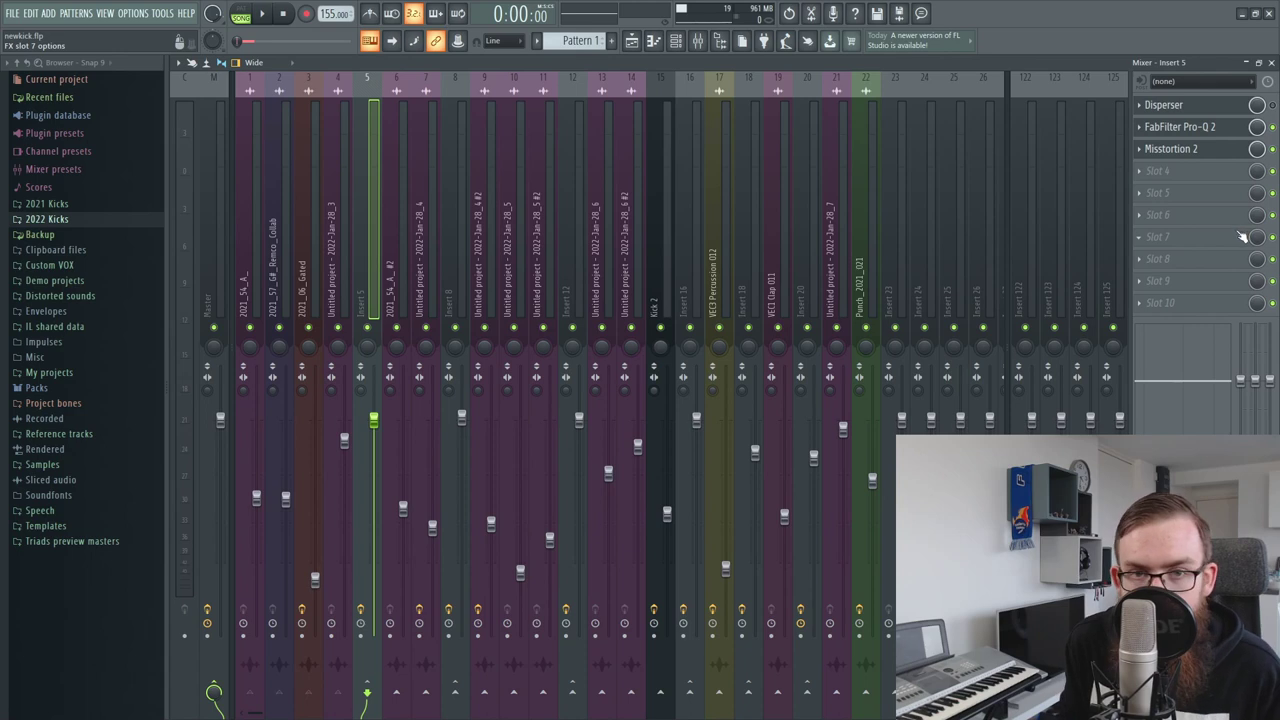
Play the kick with Disperser, FabFilter Pro-Q 2 and Misstortion 2 all enabled on Insert 5
key(space)
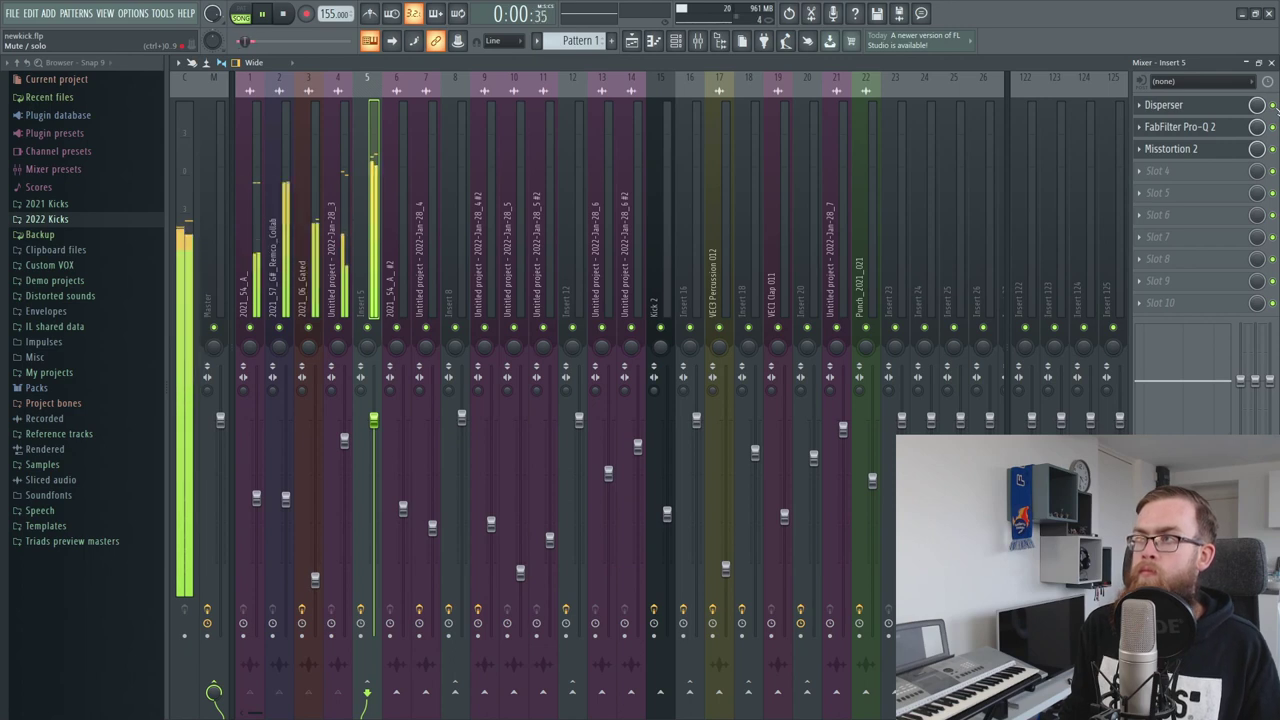
key(space)
click(1190, 104)
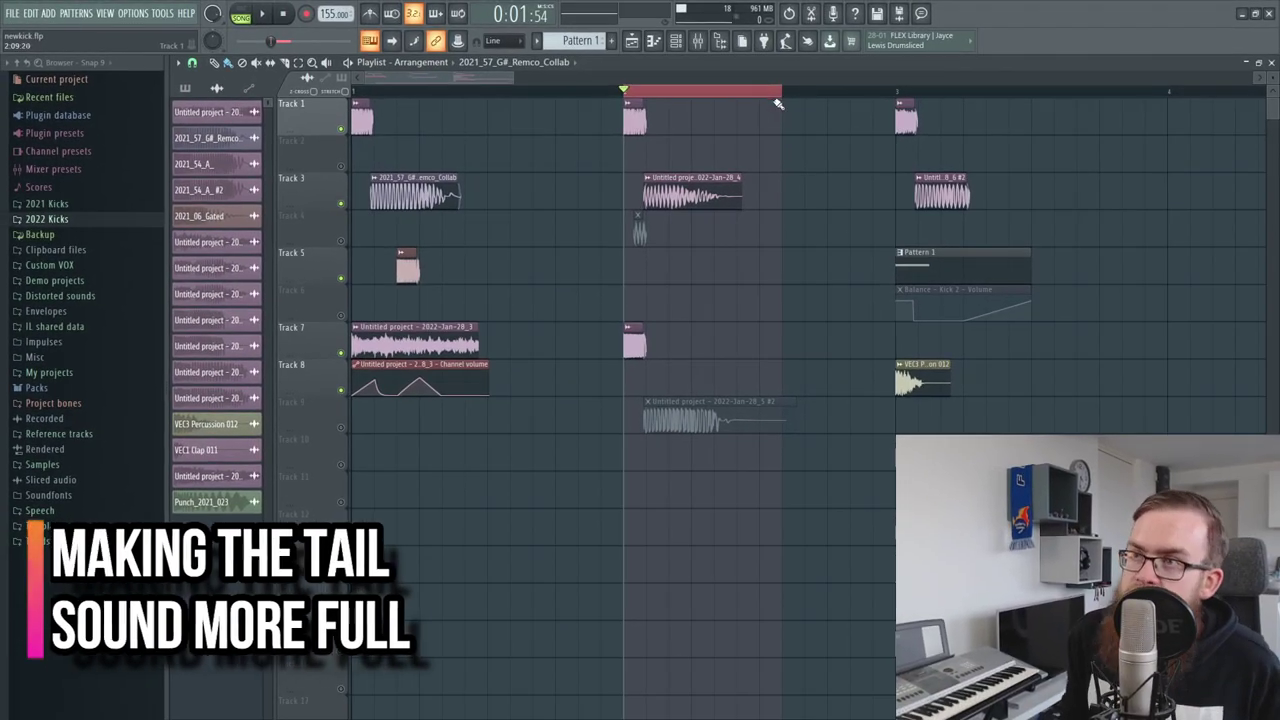
Set a two-beat playlist loop from bar 2 around the second kick, mute Track 7 and select the tail clip on Track 3
drag(778, 104, 758, 98)
ctrl+click(632, 120)
ctrl+click(639, 228)
drag(686, 228, 689, 195)
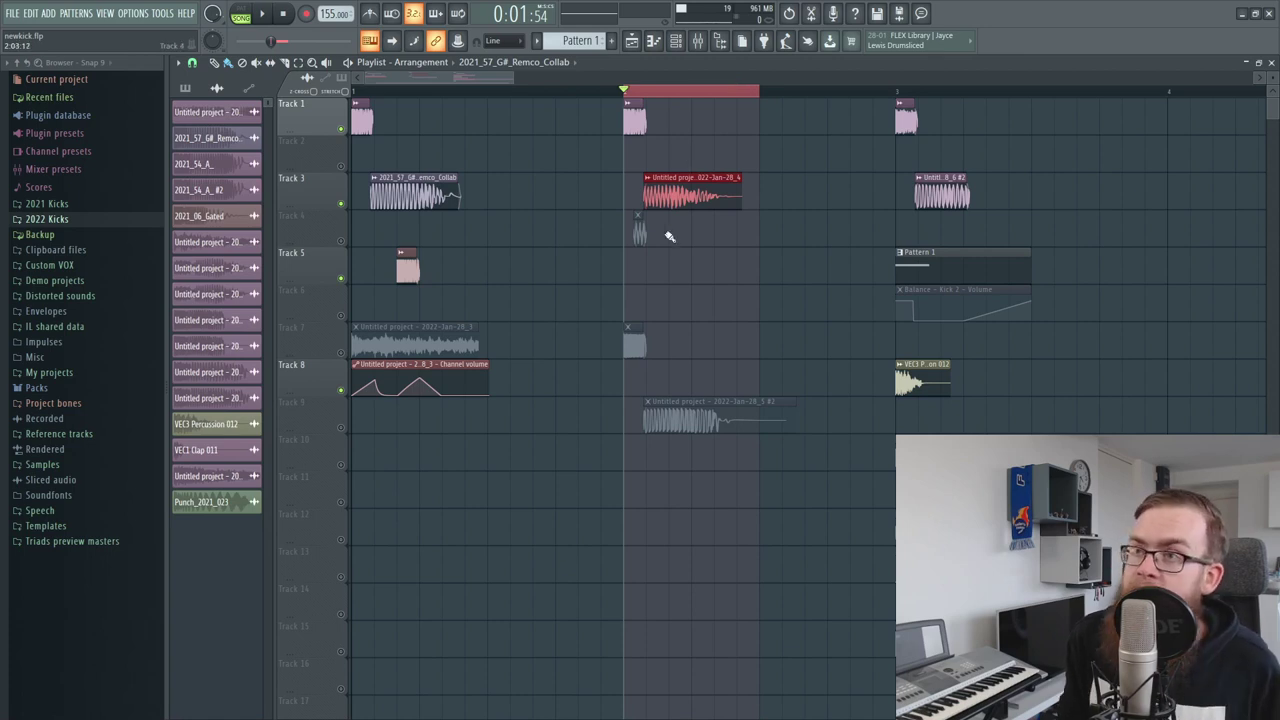
Unmute Track 4 and select its short clip under the second kick
click(343, 244)
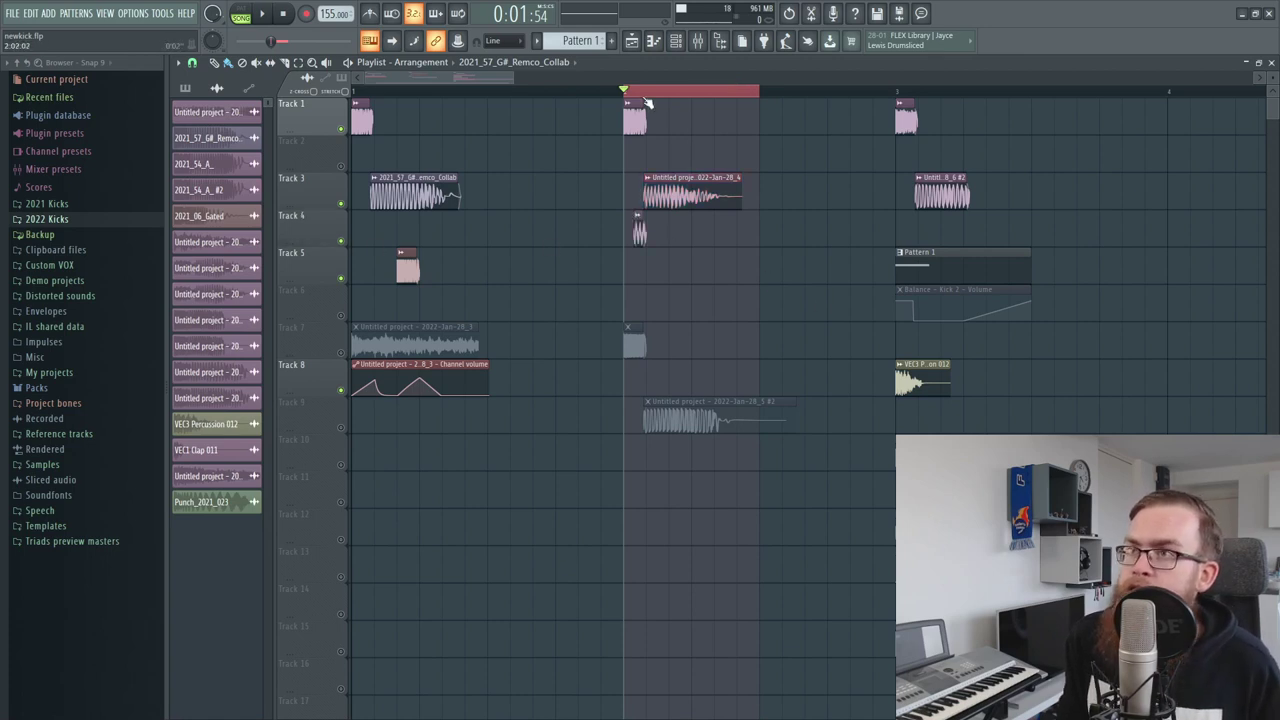
scroll(647, 103, up, 4)
ctrl+click(625, 236)
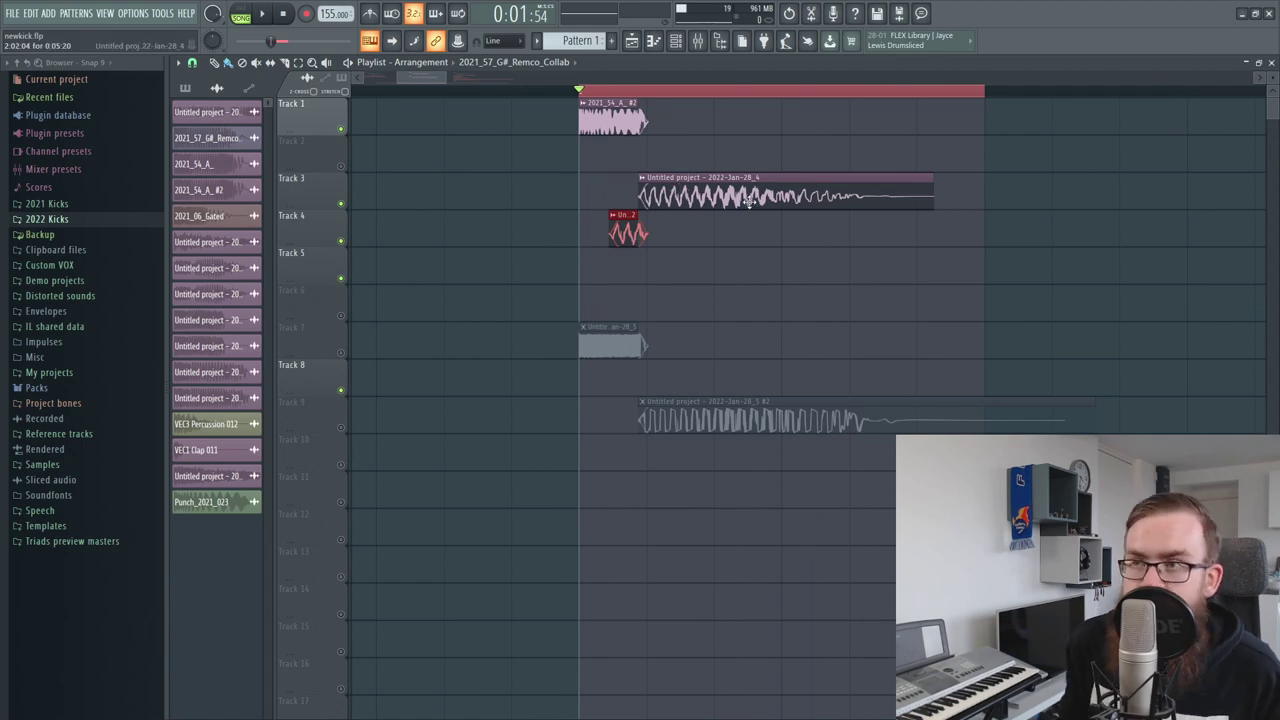
Select Insert 8 in the mixer, enable FabFilter Pro-Q 2 and view its EQ curve
click(697, 40)
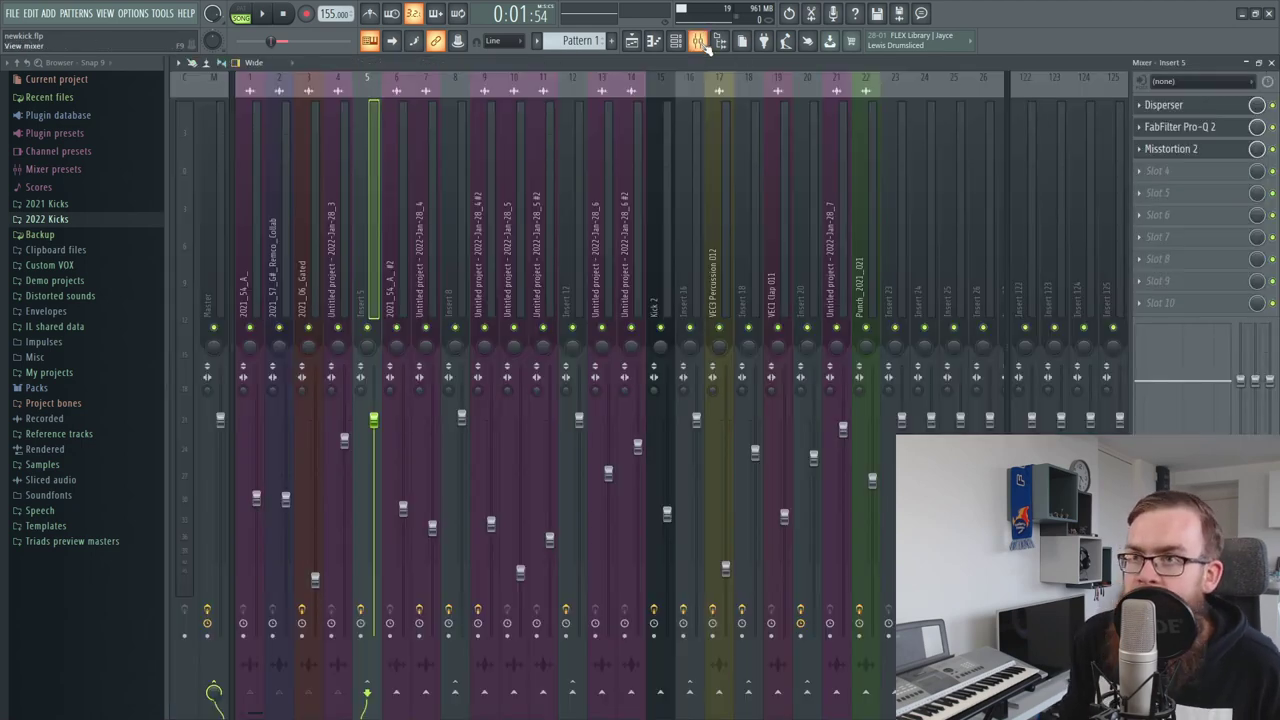
click(450, 290)
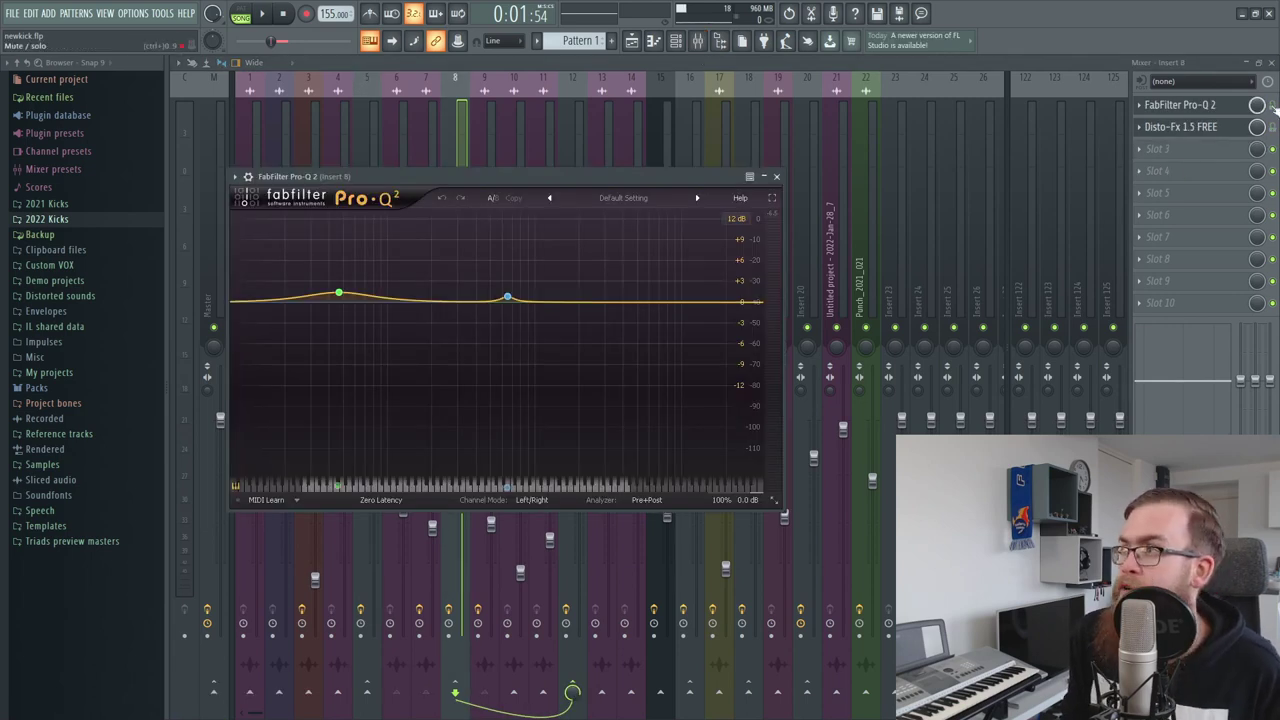
click(1185, 105)
click(1185, 105)
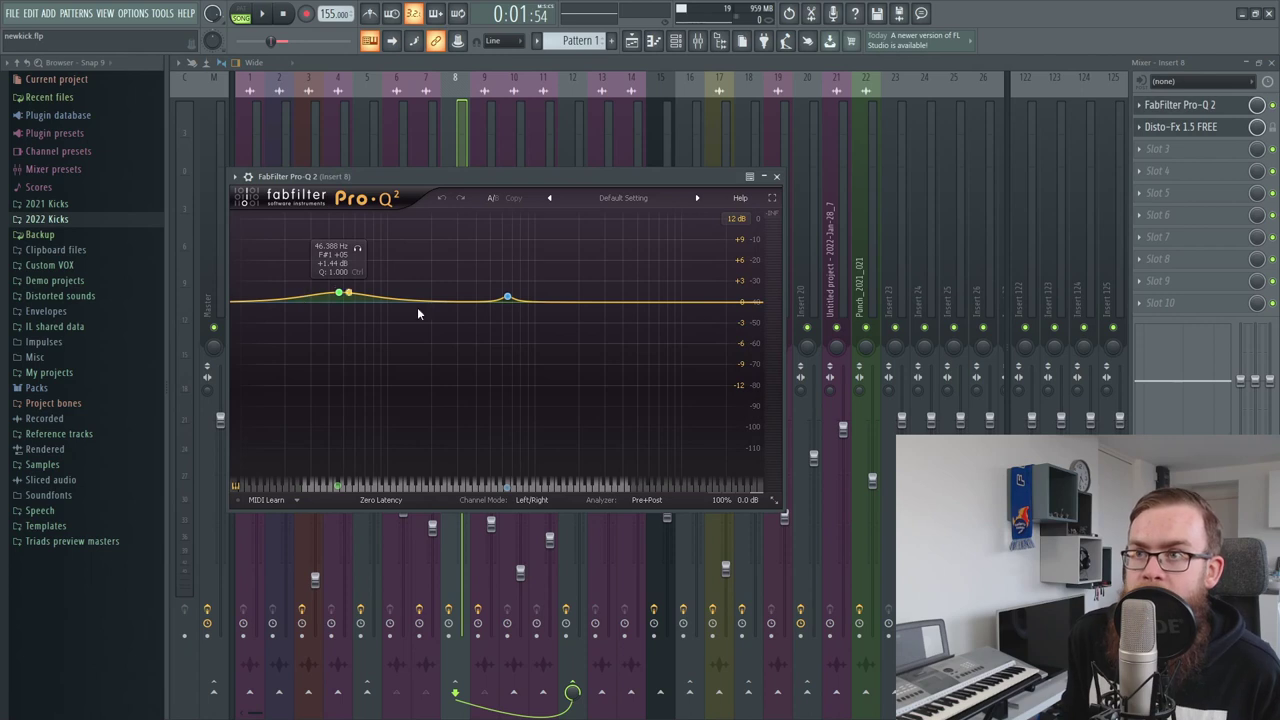
Enable Disto-Fx 1.5 FREE on Insert 8 and view its distortion settings
click(1222, 127)
click(1273, 127)
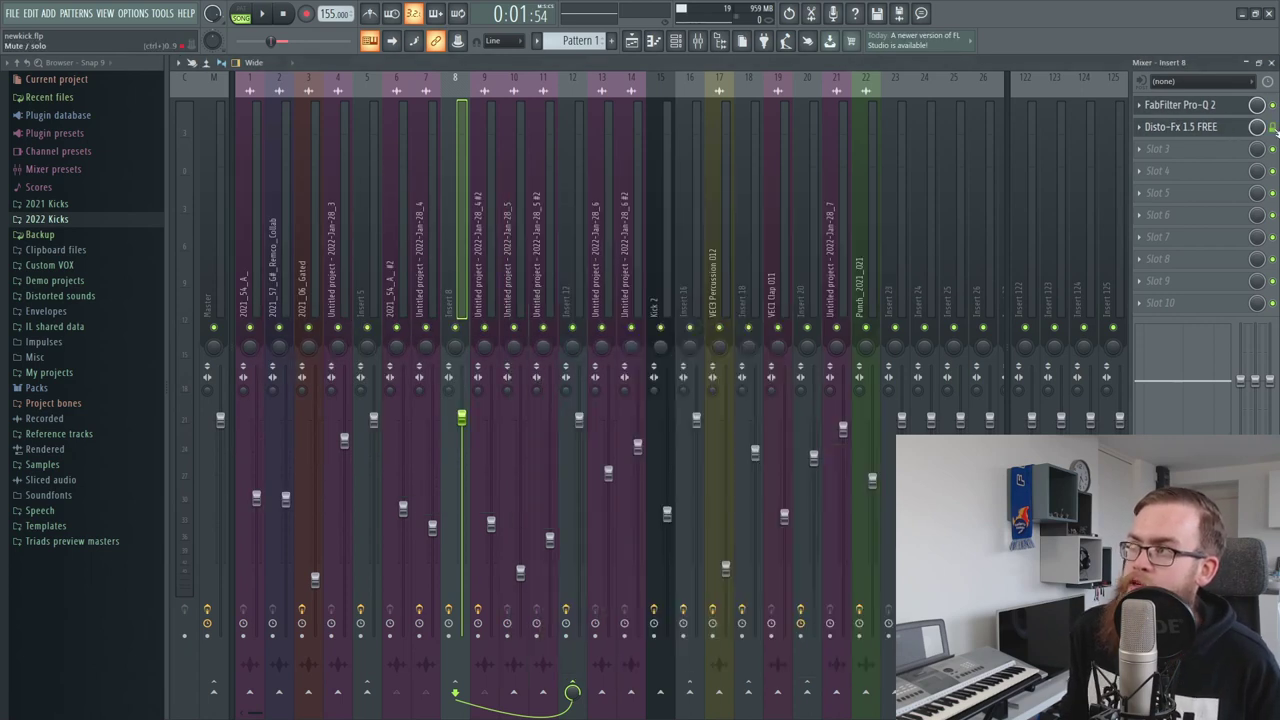
click(1180, 127)
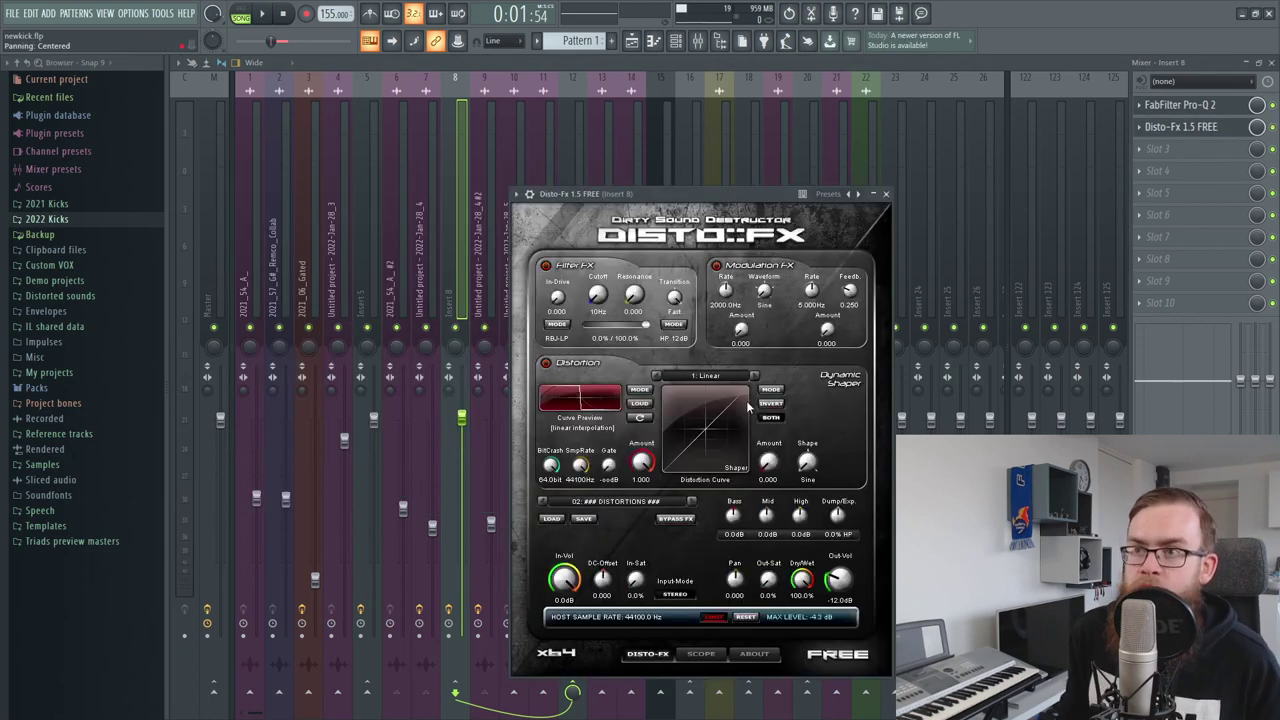
Play the second kick with FabFilter Pro-Q 2 and Disto-Fx on Insert 8 bypassed, then again with both enabled
click(632, 42)
click(719, 40)
click(719, 40)
click(698, 42)
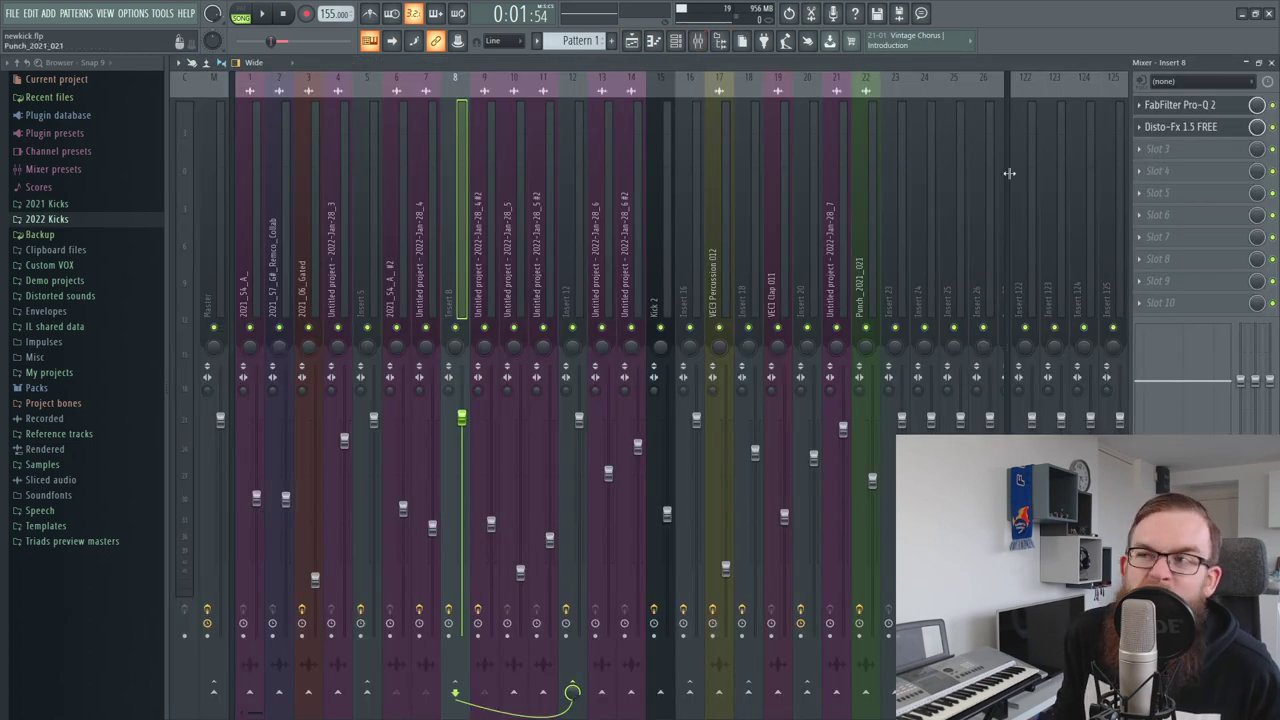
key(space)
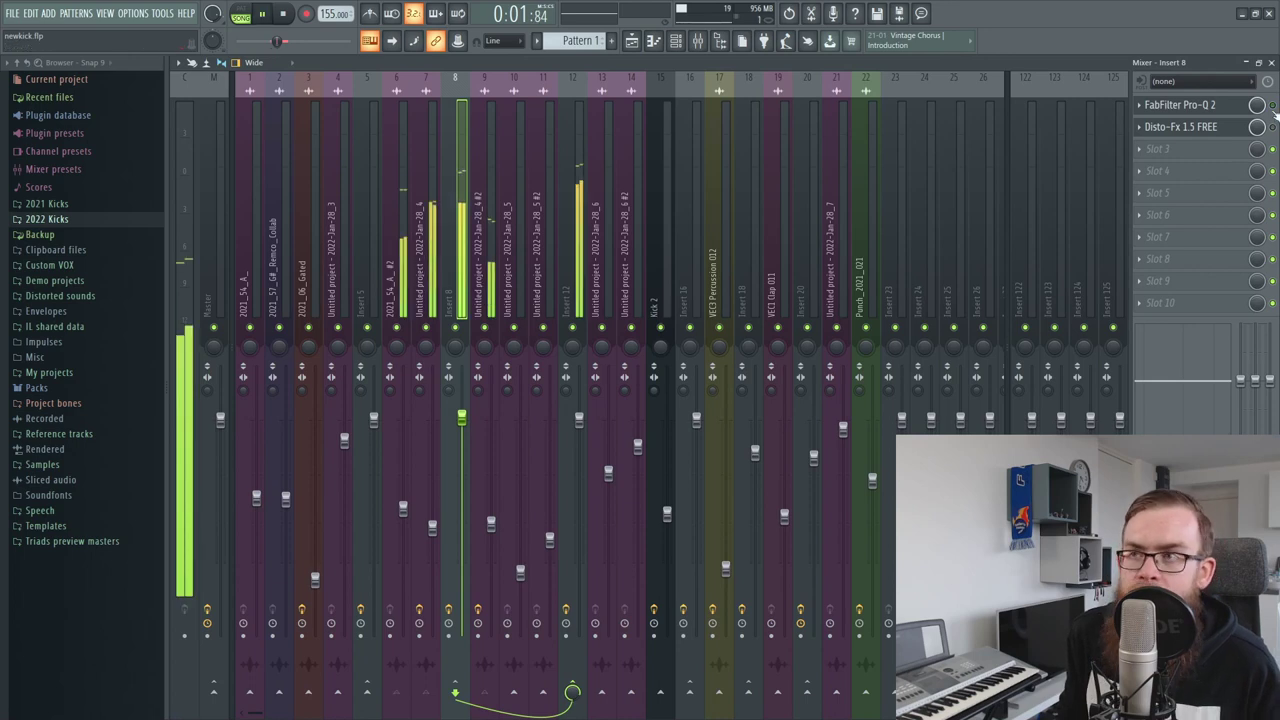
key(space)
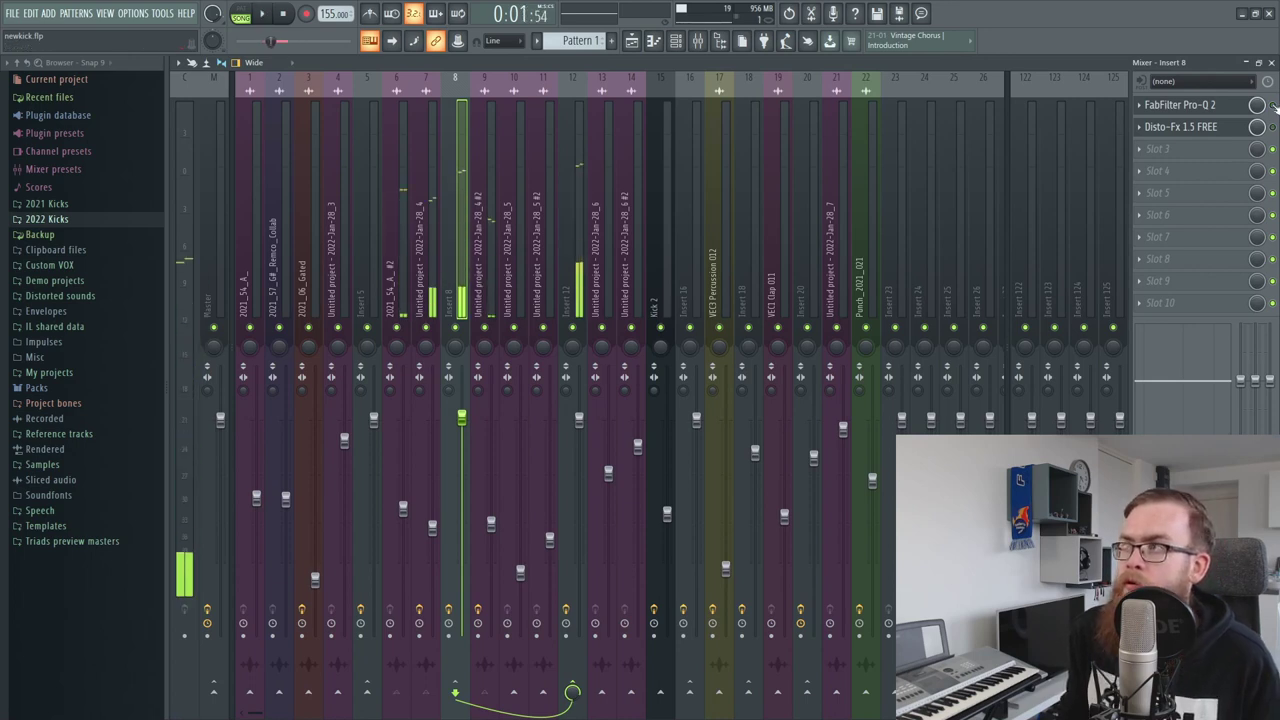
key(space)
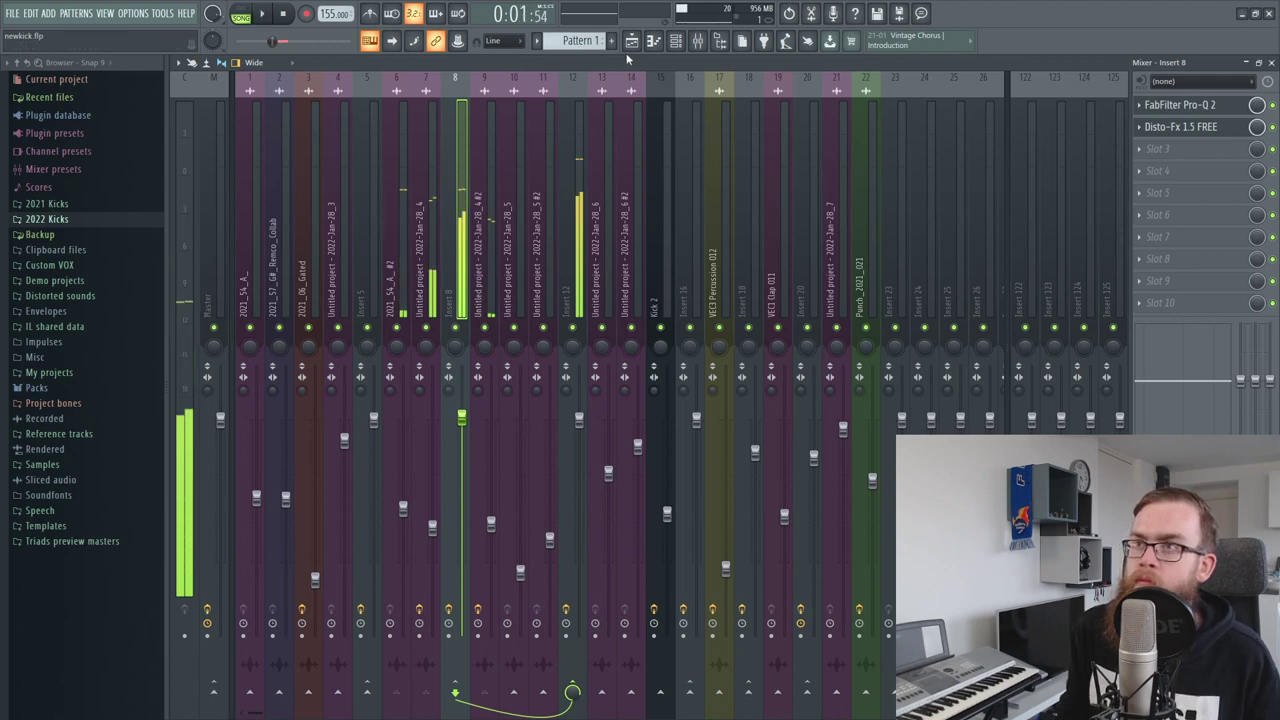
key(space)
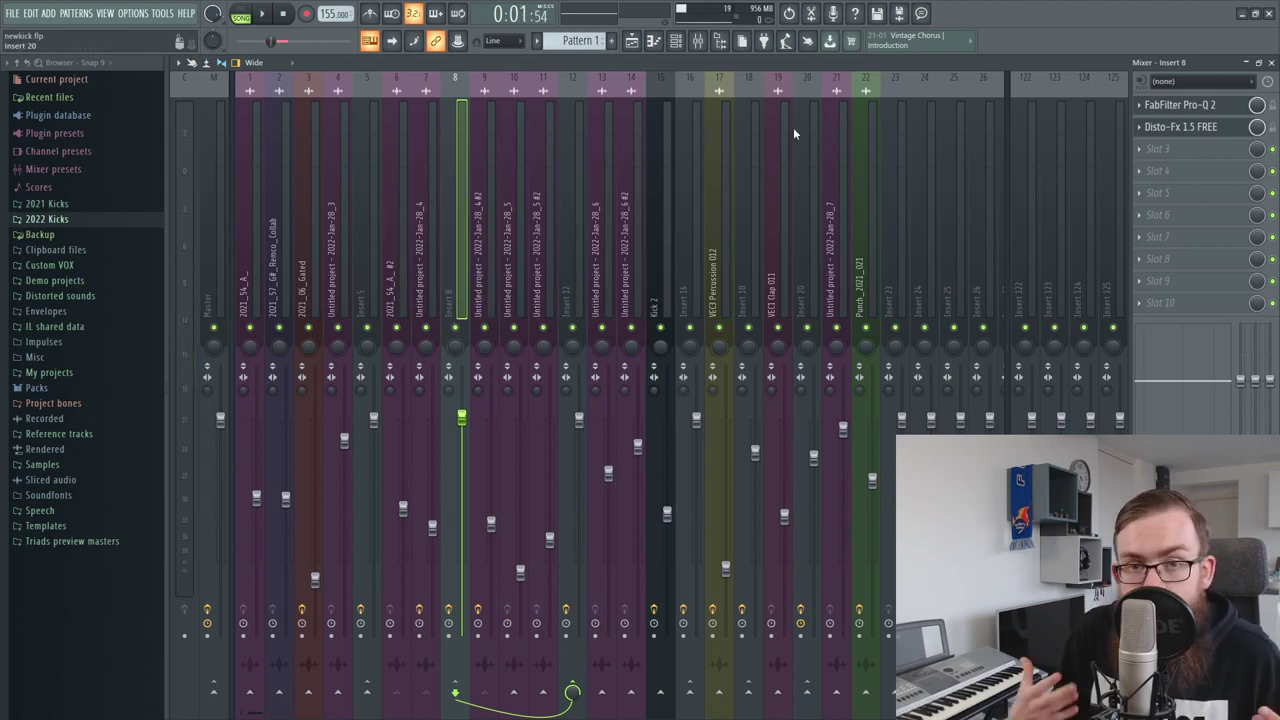
Solo the Track 7 punch layer in the playlist, then solo the Track 9 tail layer and play it
click(631, 40)
drag(626, 394, 560, 323)
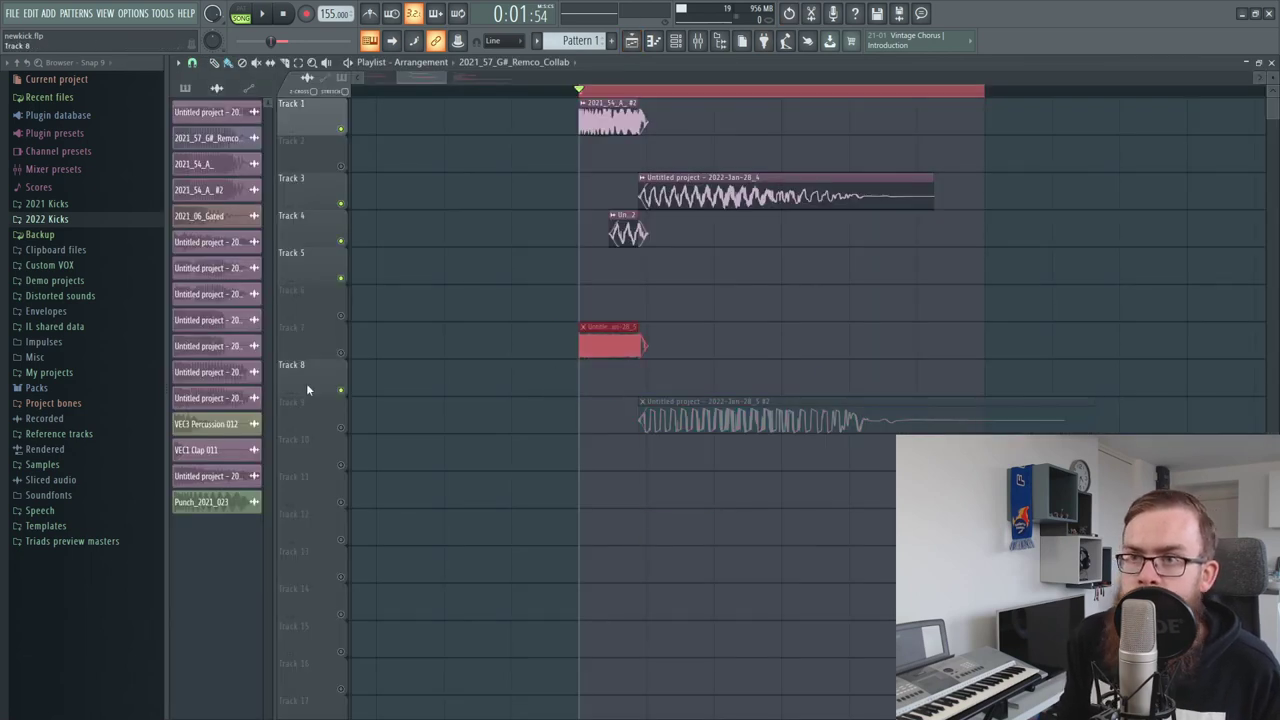
right_click(341, 354)
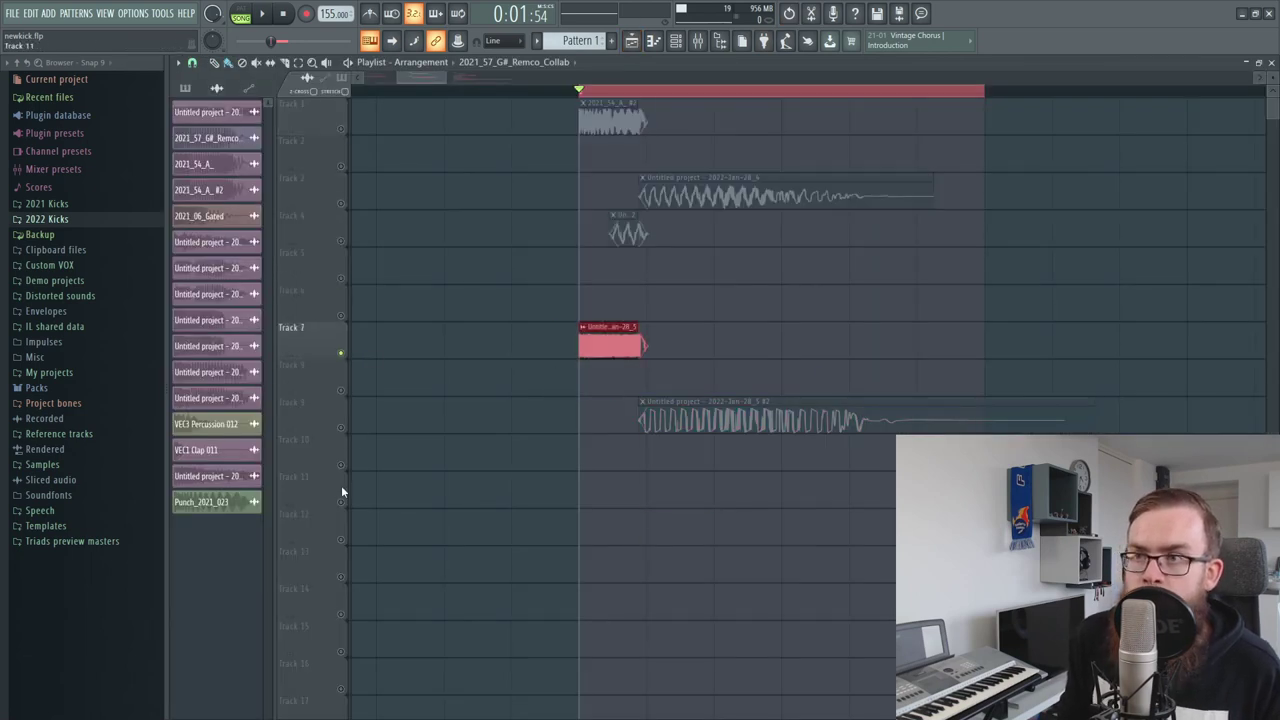
right_click(341, 428)
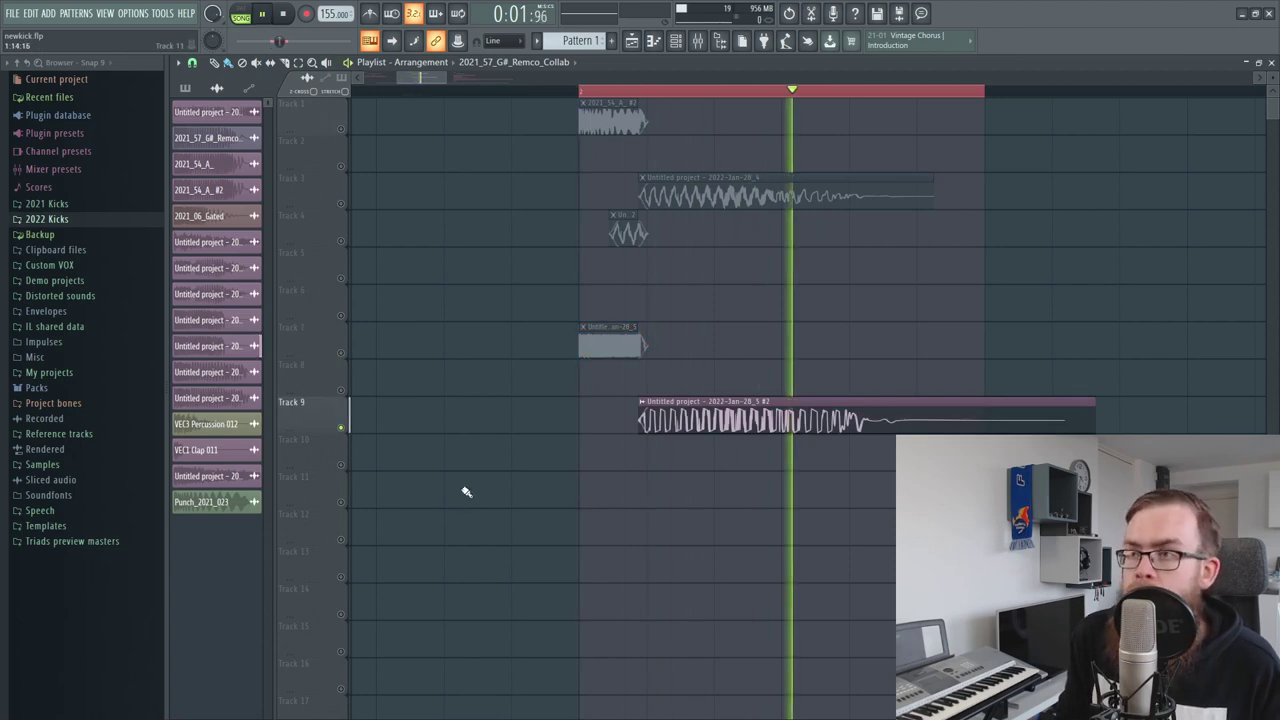
Unmute Tracks 1, 3 and 7 in the playlist so they play together with Track 9
click(341, 128)
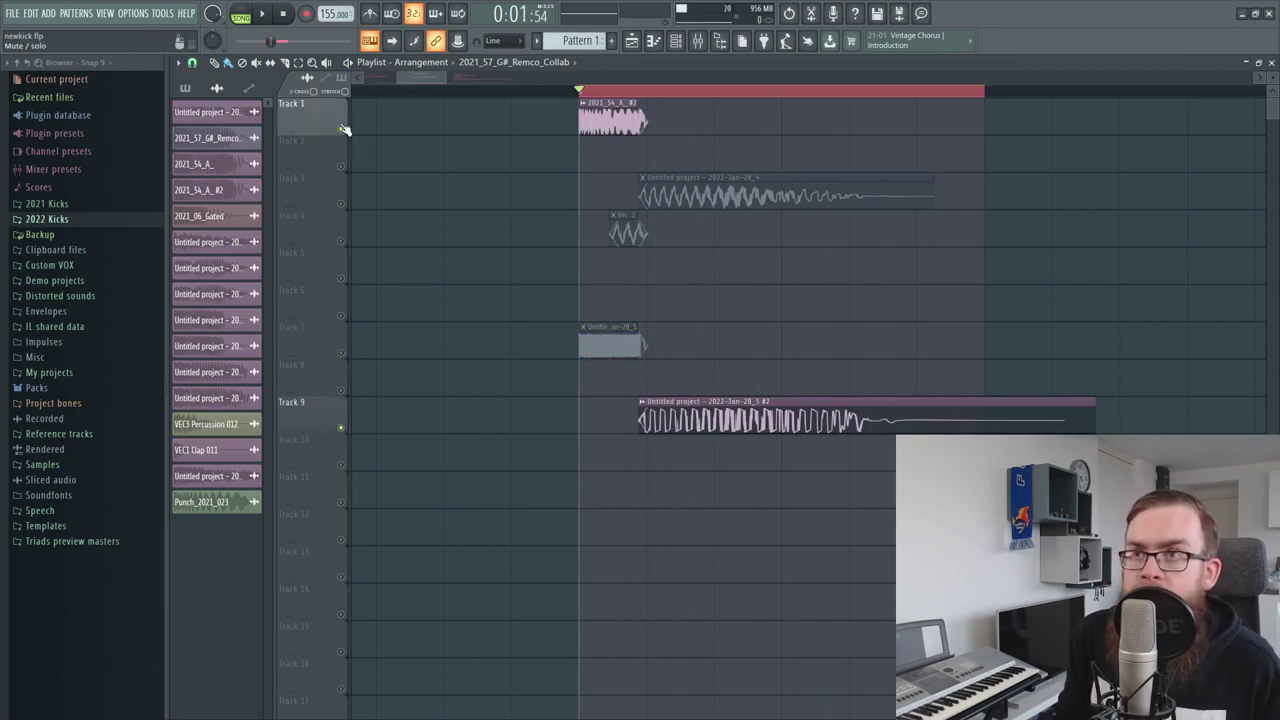
click(341, 203)
click(341, 353)
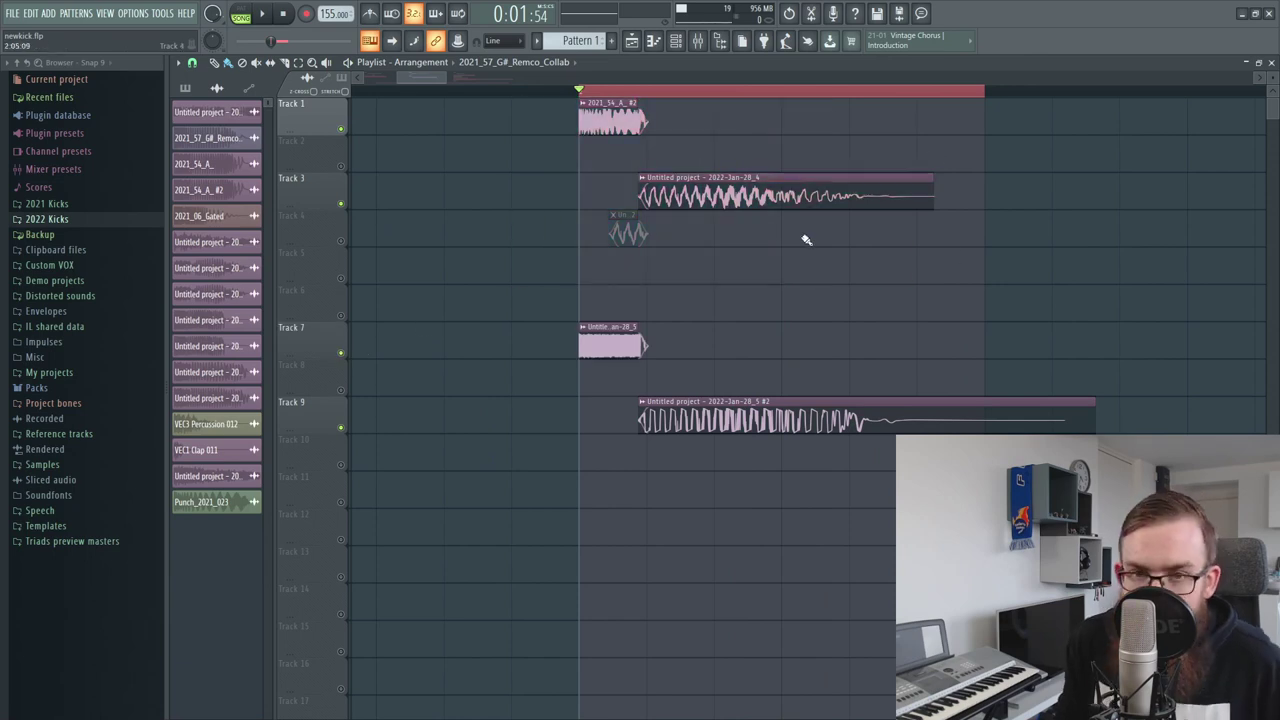
Mute the mixer insert "Untitled project - 2022-Jan-28_4 #2" and unmute Track 4 in the playlist
click(697, 40)
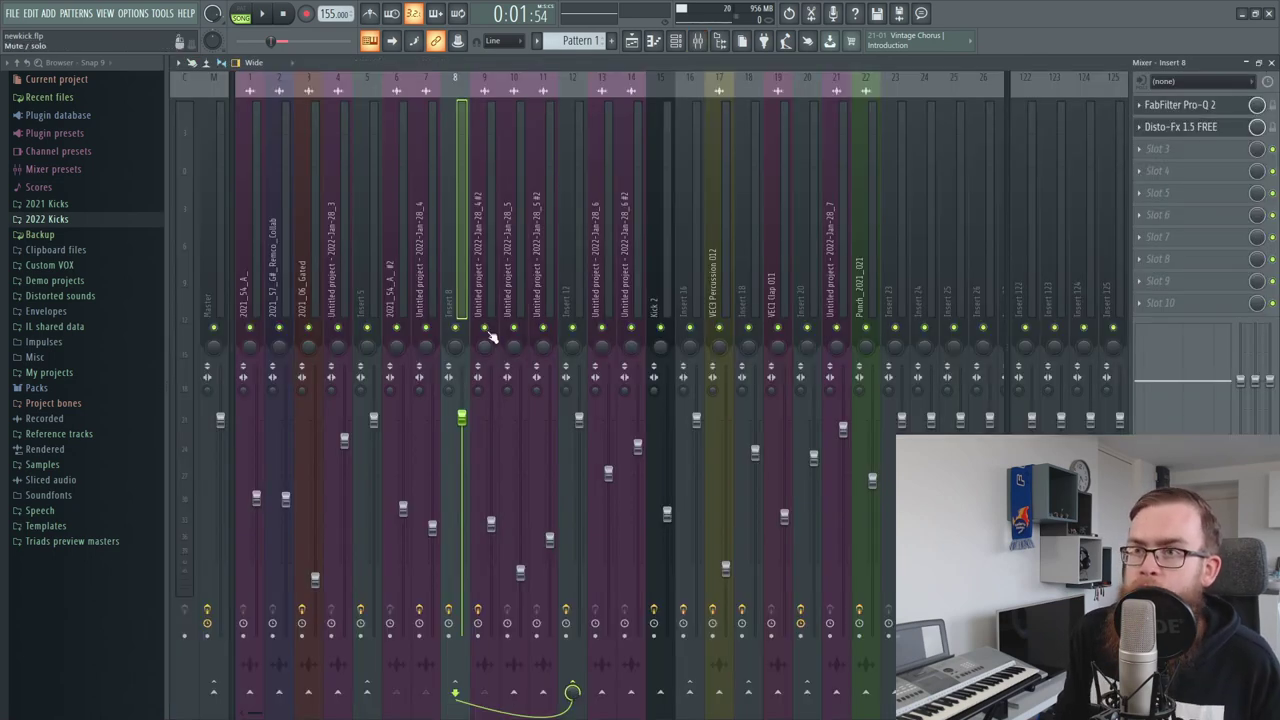
key(F9)
click(341, 241)
click(612, 232)
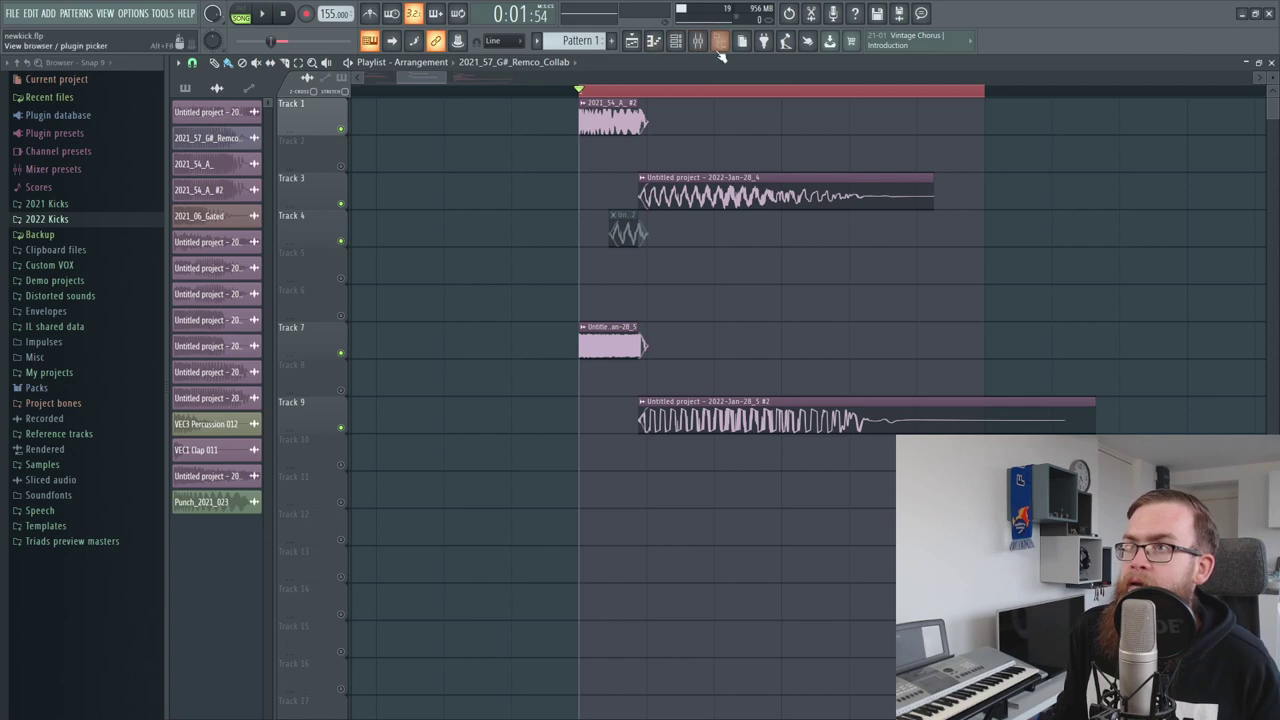
drag(612, 462, 828, 330)
right_click(826, 325)
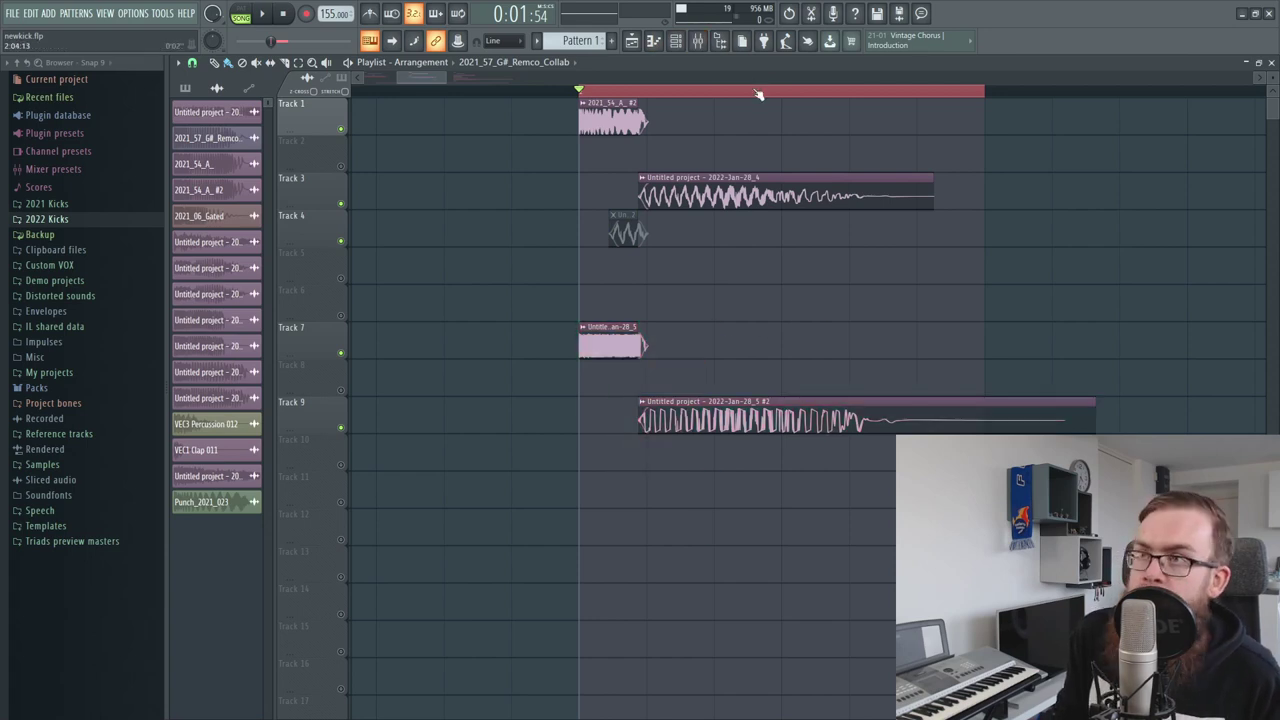
Select Insert 12 in the mixer and play the kick with its Misstortion 2 and FabFilter Pro-Q 2 bypassed
click(717, 42)
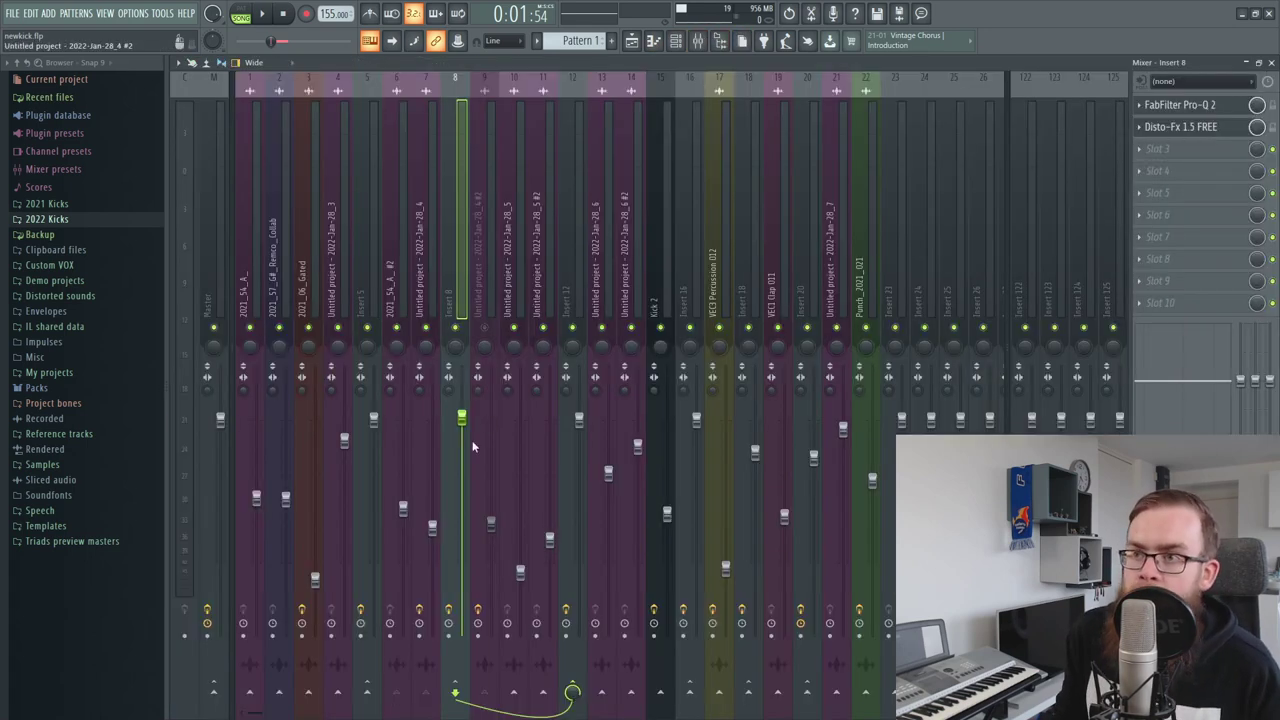
click(573, 204)
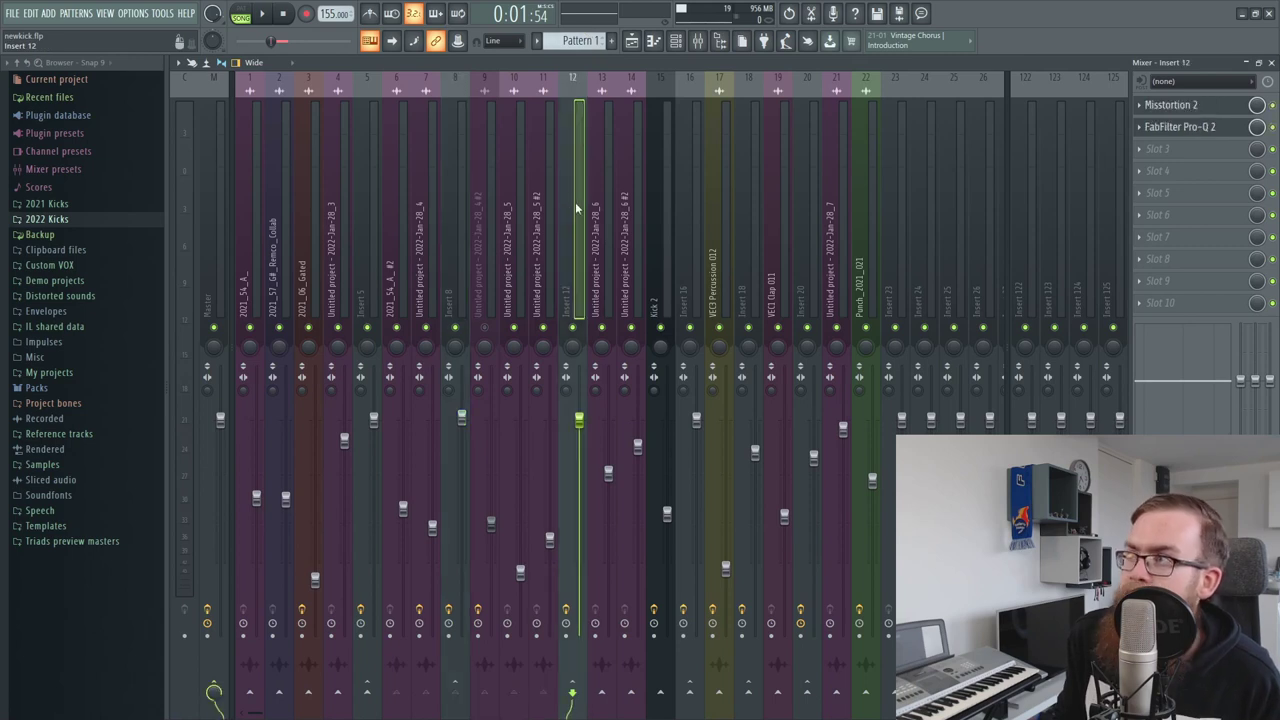
key(space)
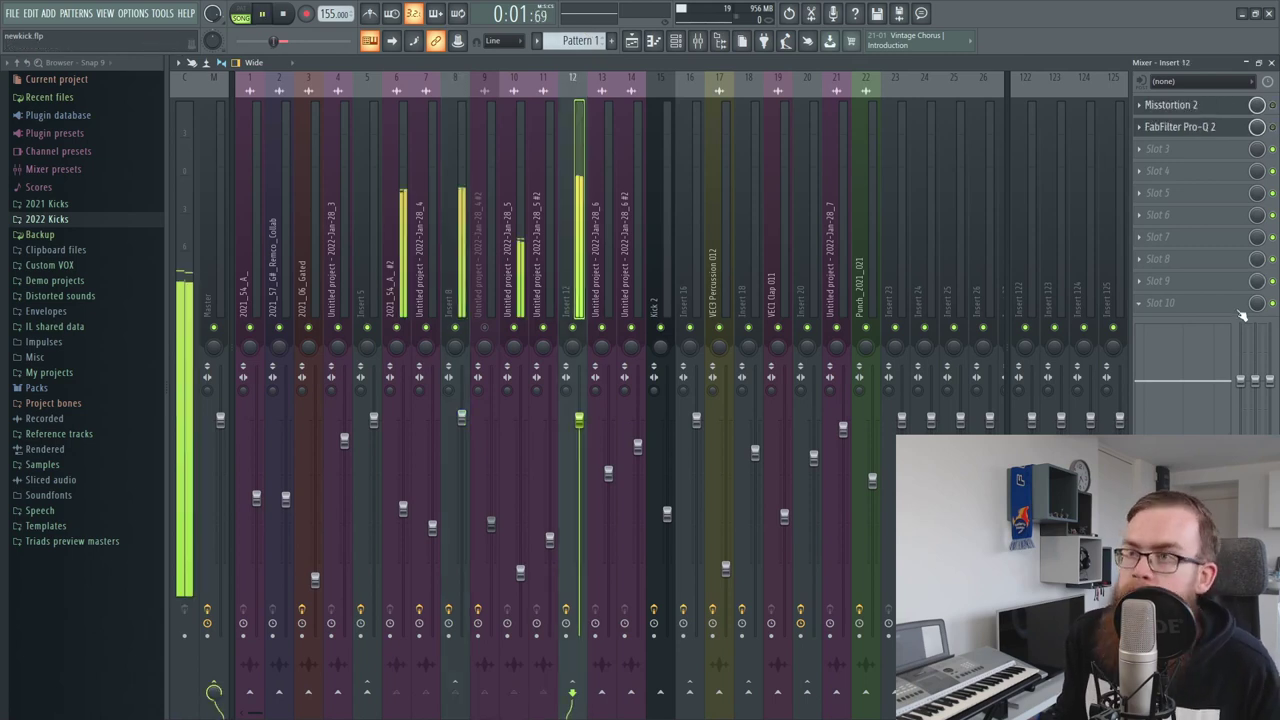
key(space)
Compare the kick with the insert "Untitled project - 2022-Jan-28_5 #2" muted and then unmuted
click(544, 329)
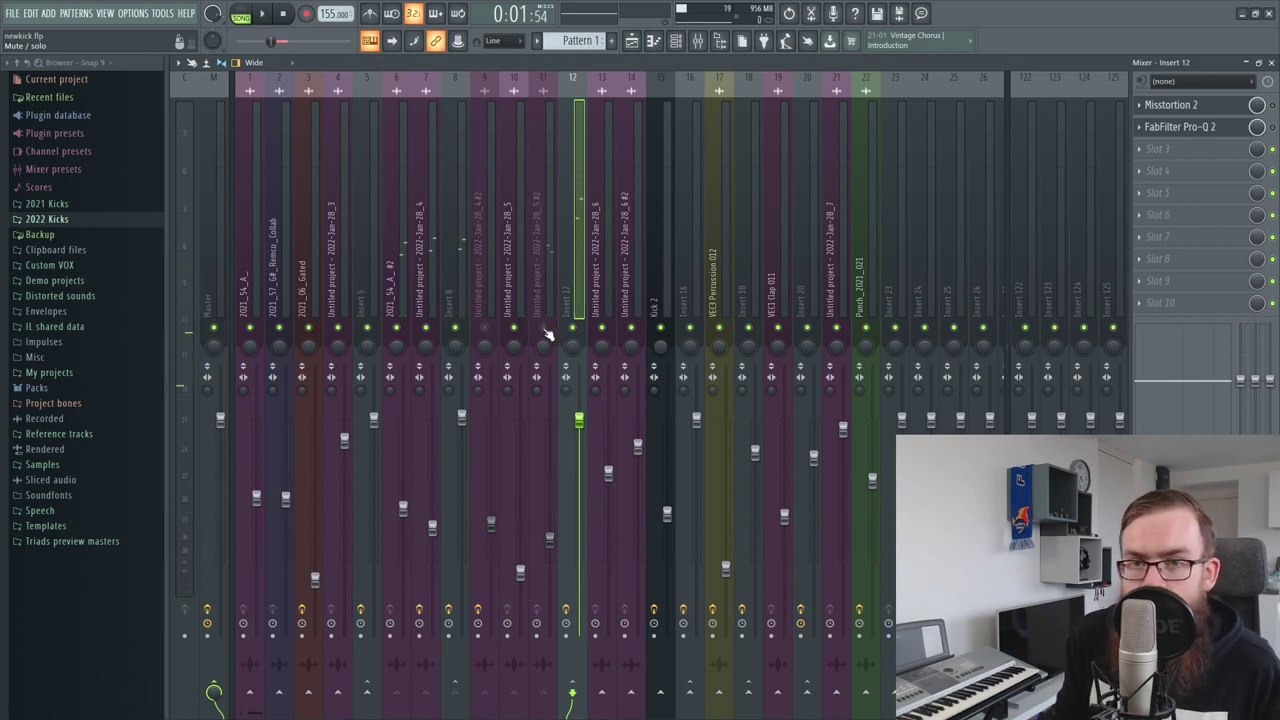
key(space)
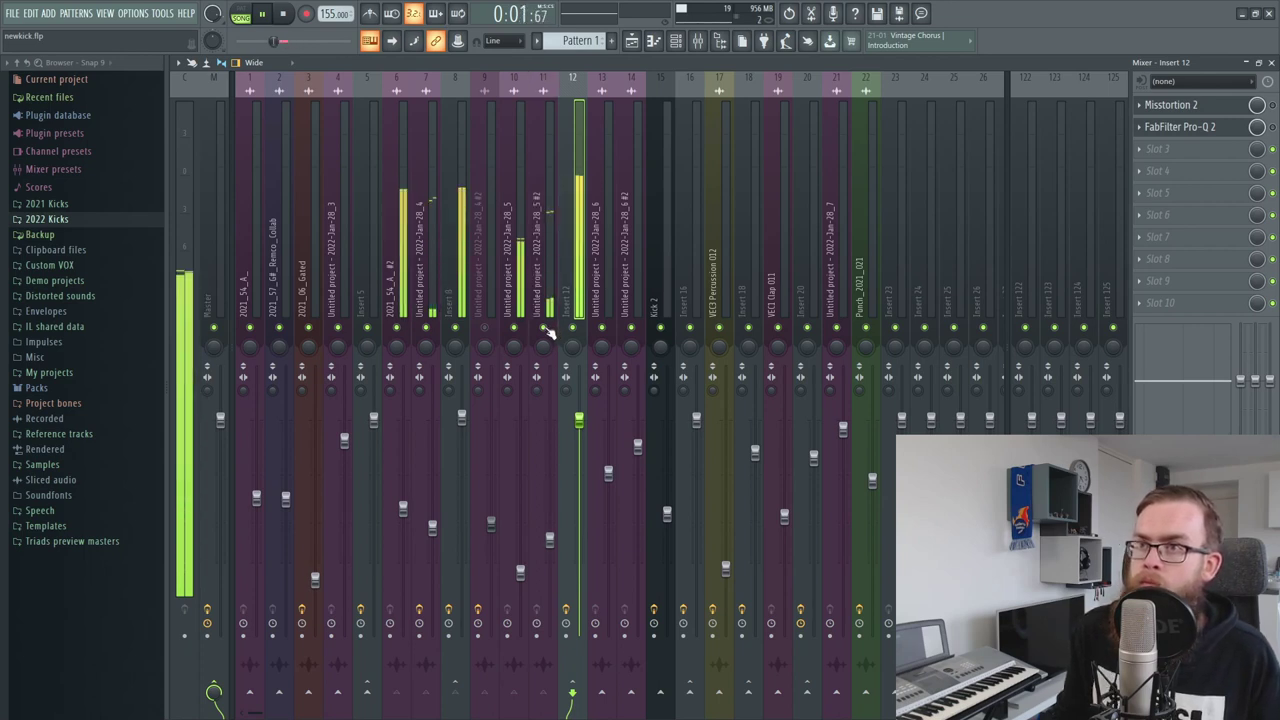
key(space)
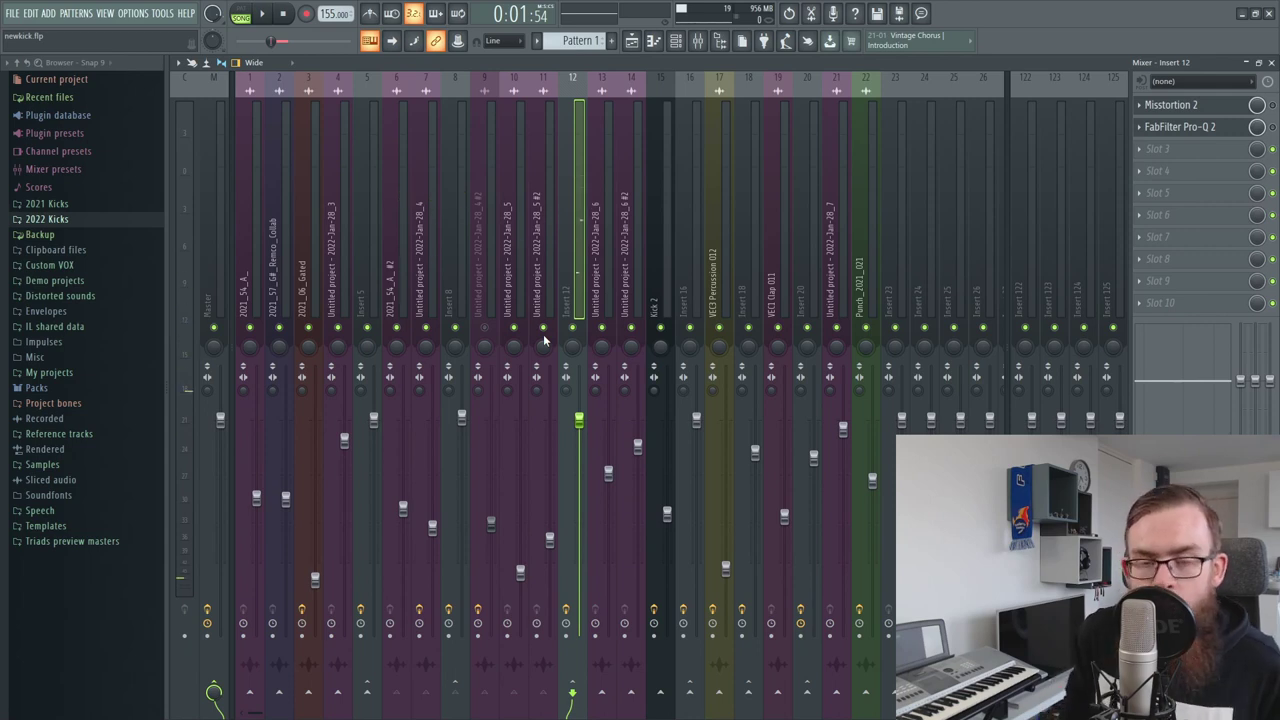
View the Misstortion 2 settings on Insert 12 and enable the plugin
click(1180, 105)
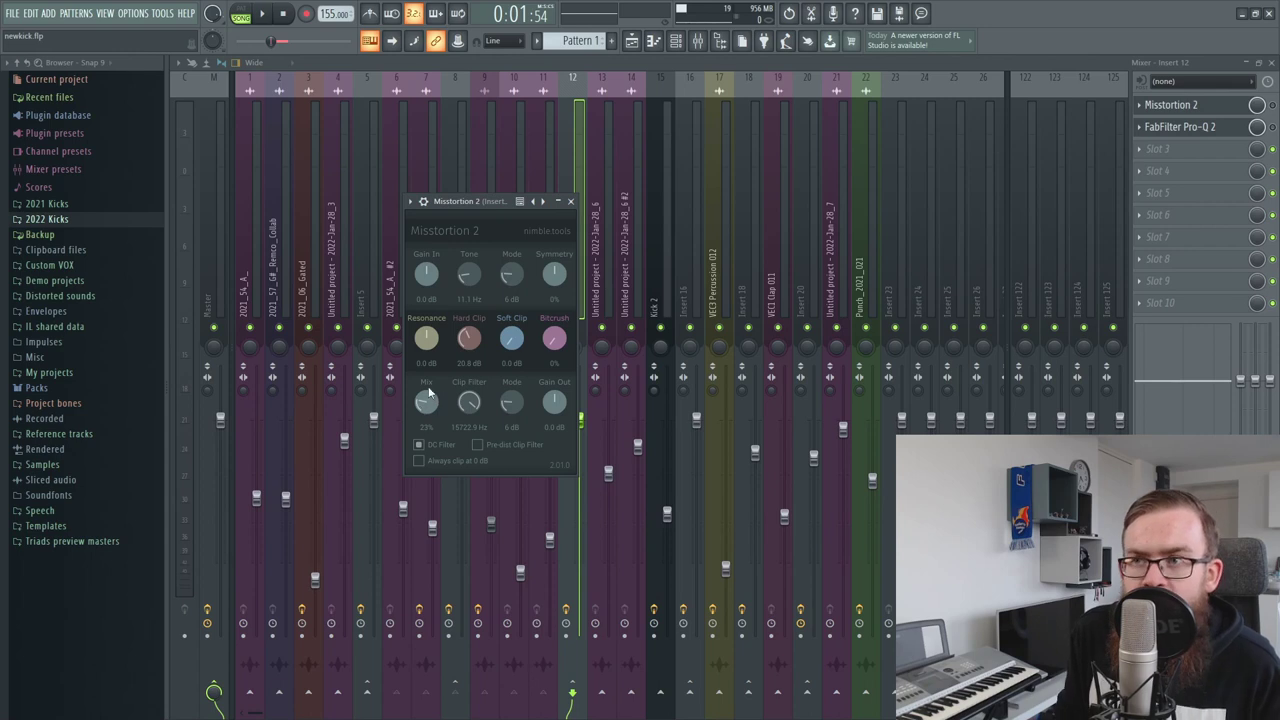
click(1272, 105)
click(1210, 106)
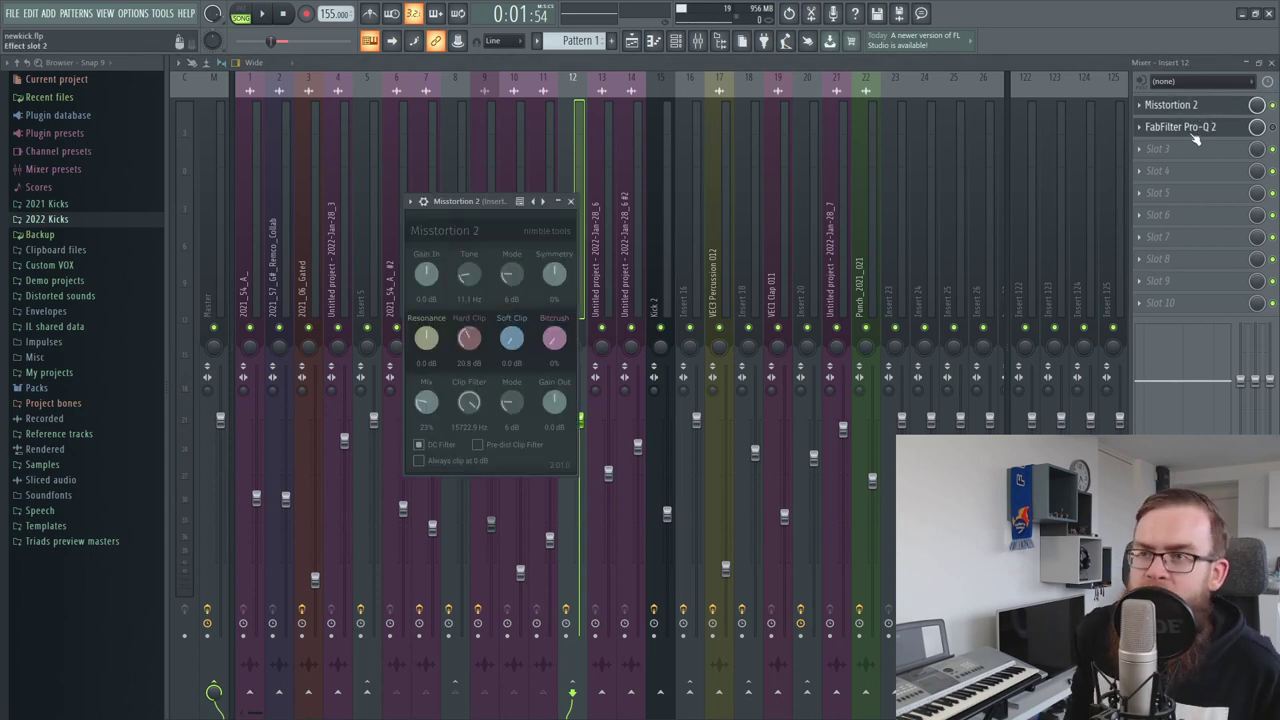
Play the kick through Misstortion 2 on Insert 12 and open FabFilter Pro-Q 2
key(space)
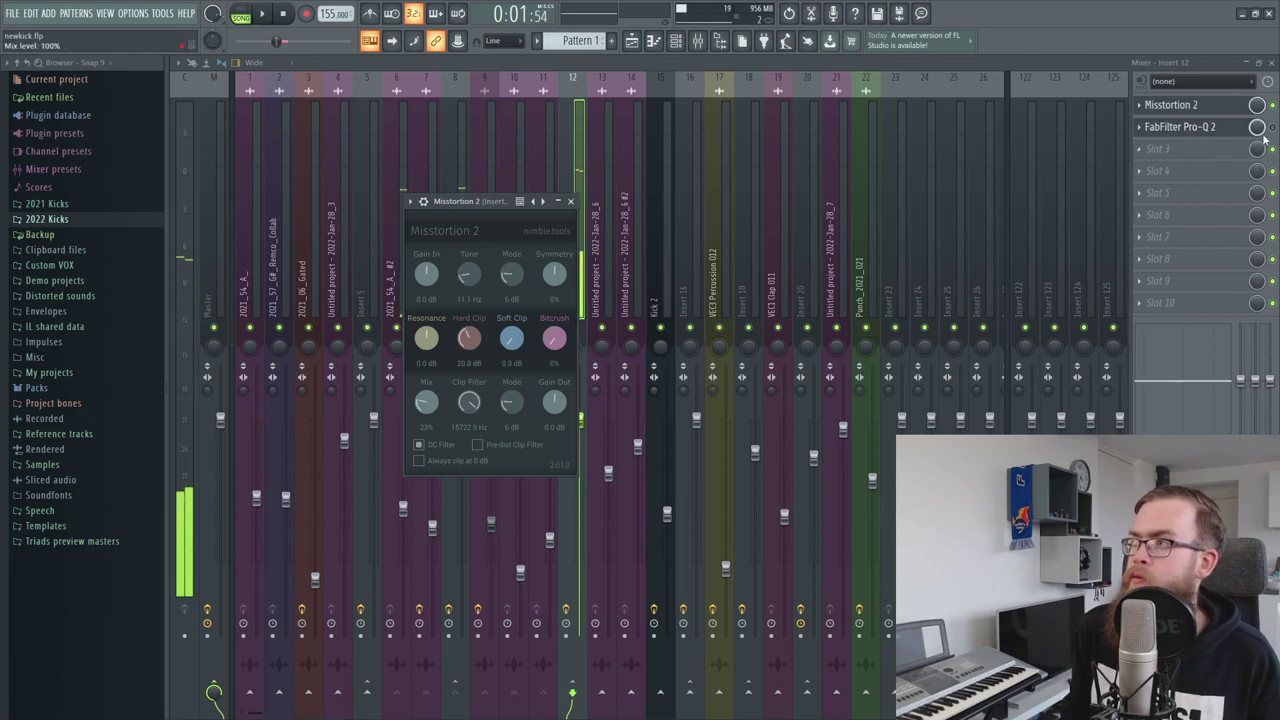
key(Escape)
click(1190, 127)
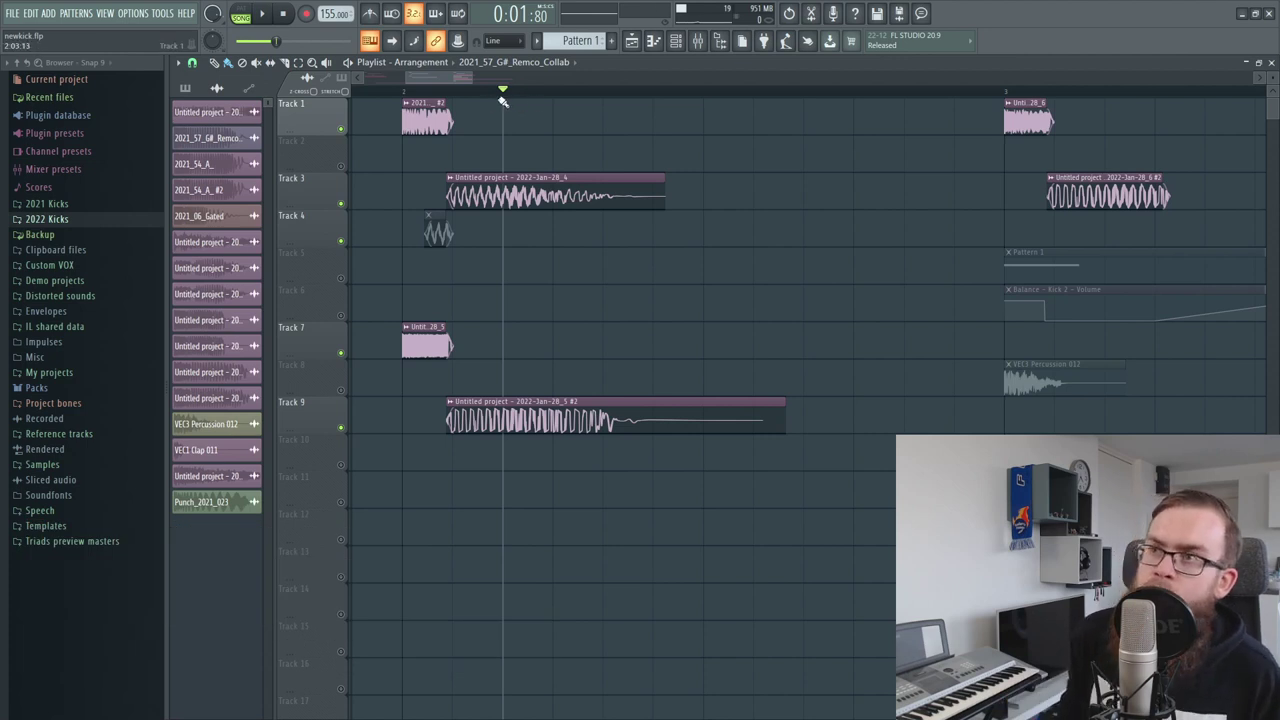
Set a one-beat playlist loop from bar 2 over the second kick and return the playhead to its start
drag(553, 92, 420, 92)
key(ctrl+d)
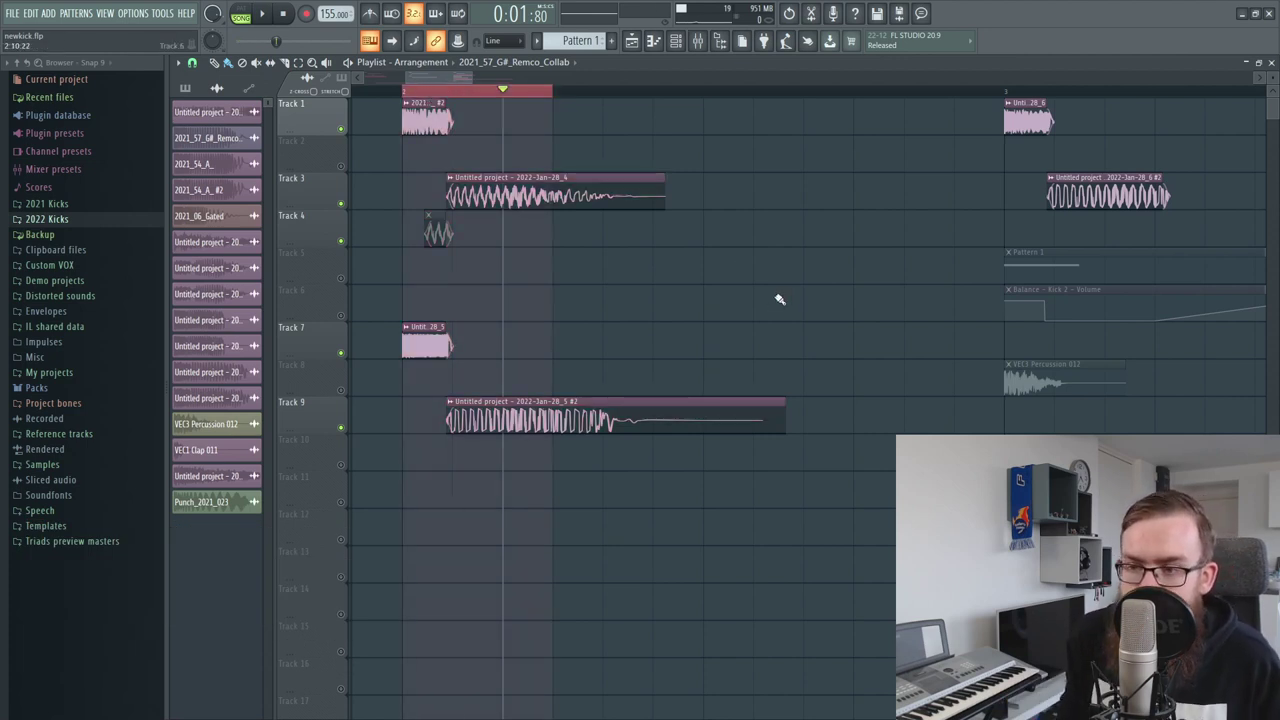
click(422, 97)
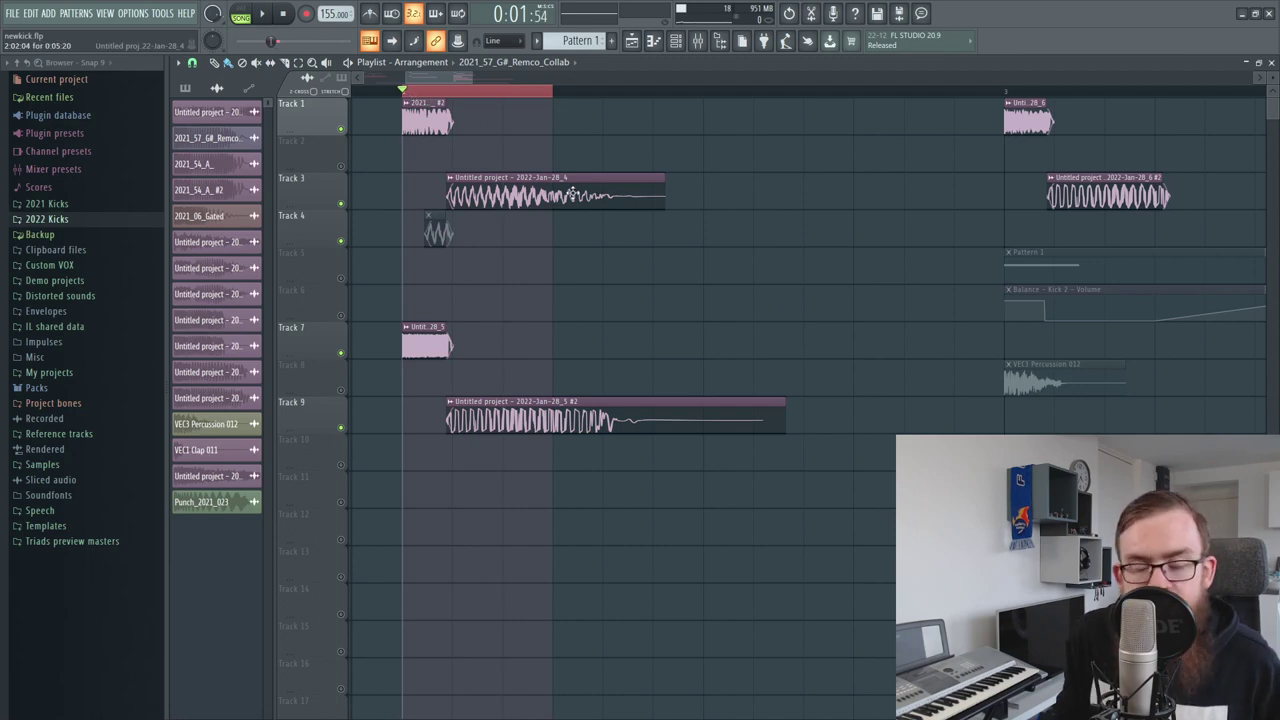
Pick out the tail clip on Track 3 and play the looped kick at bar 2
click(545, 195)
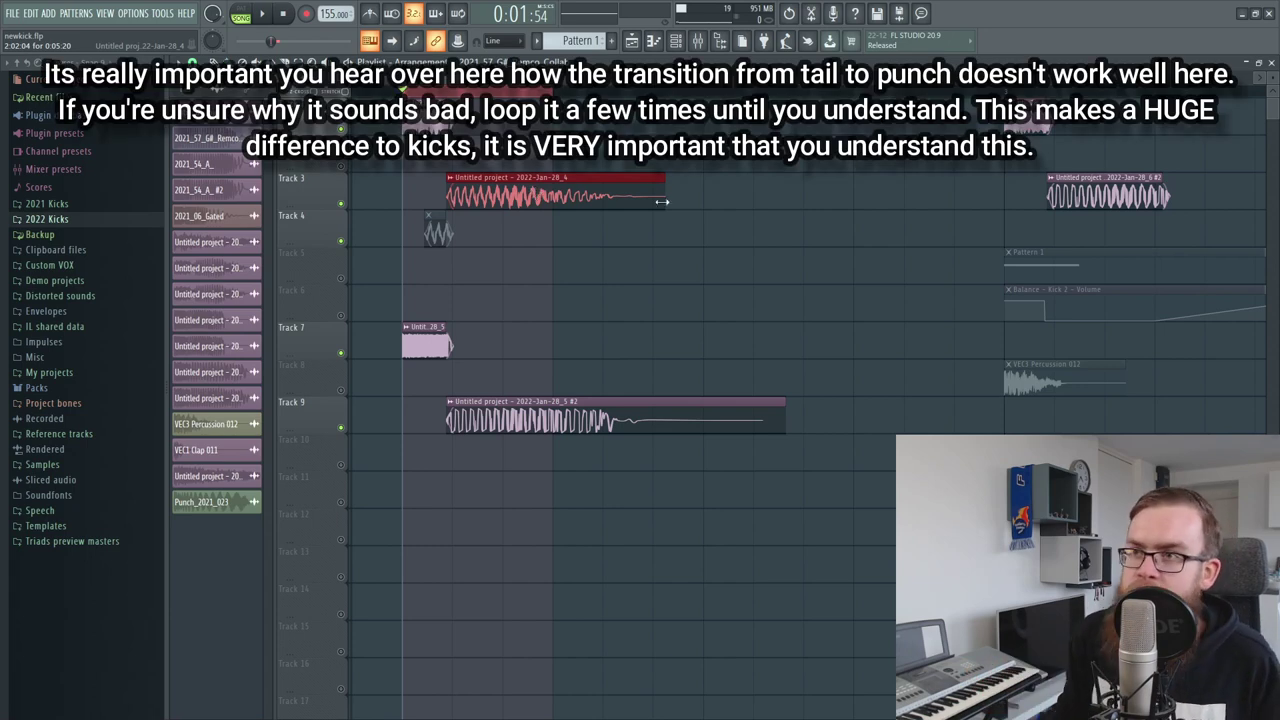
click(715, 264)
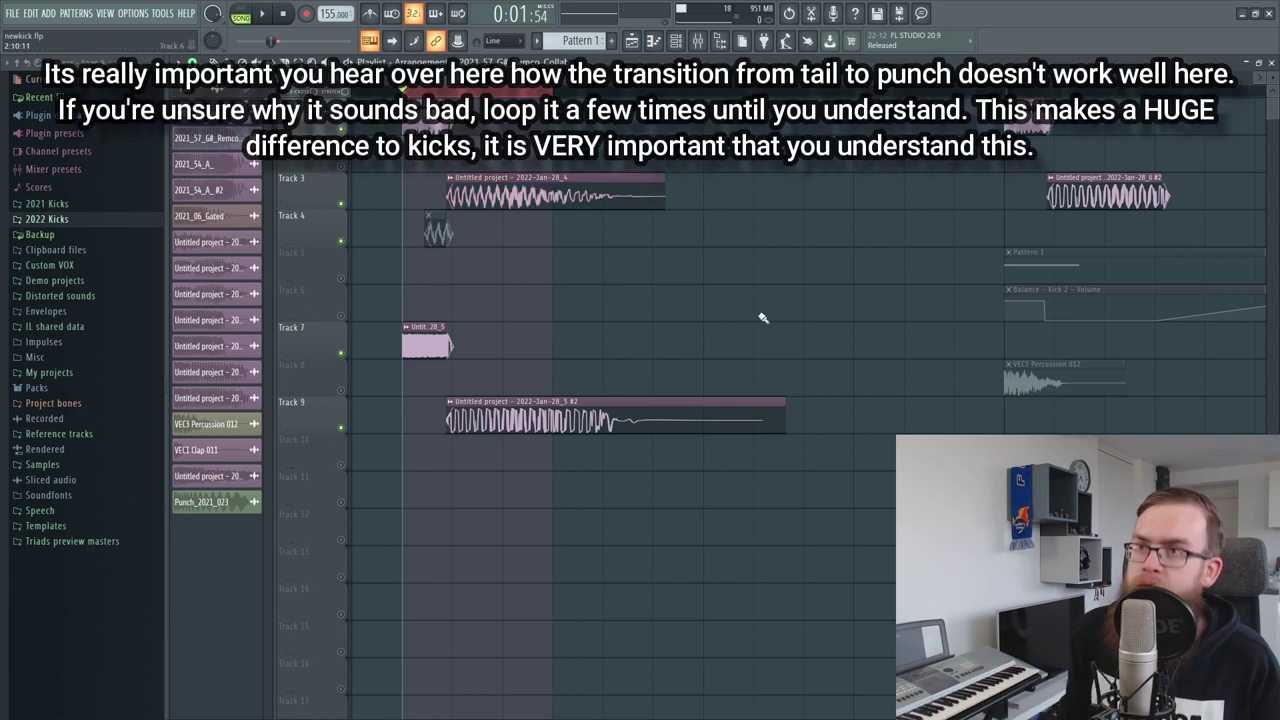
key(space)
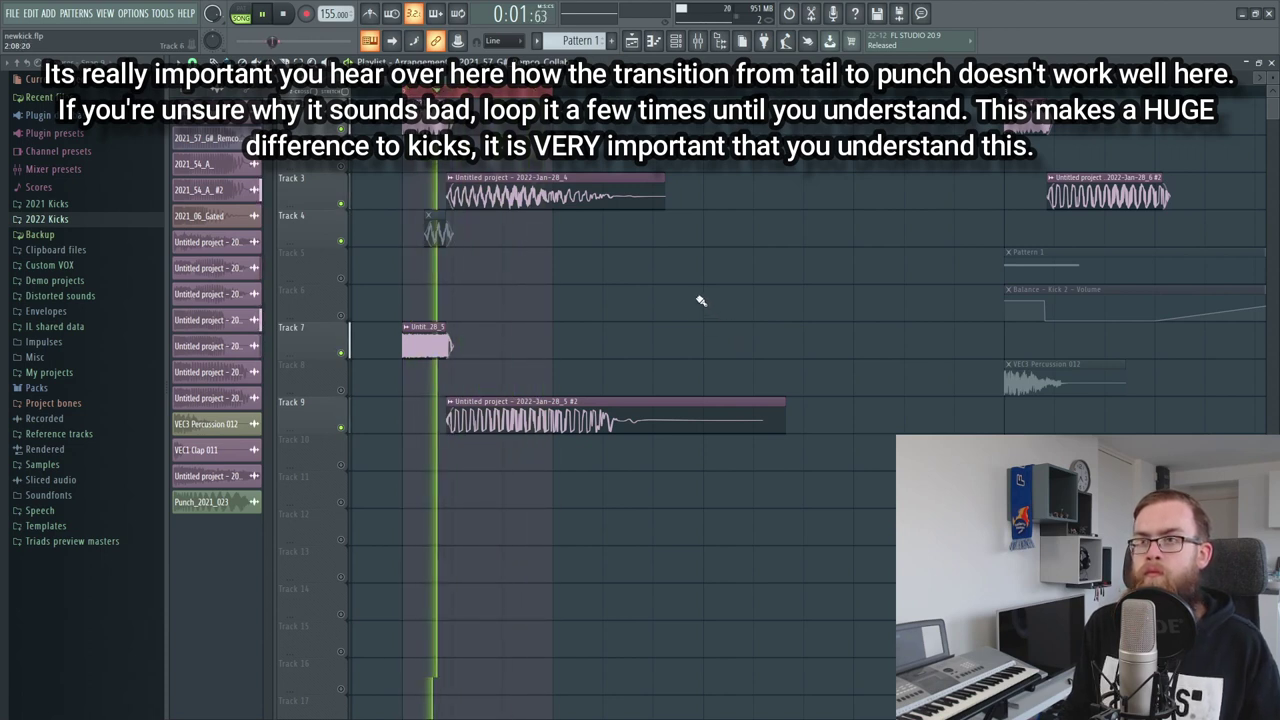
key(space)
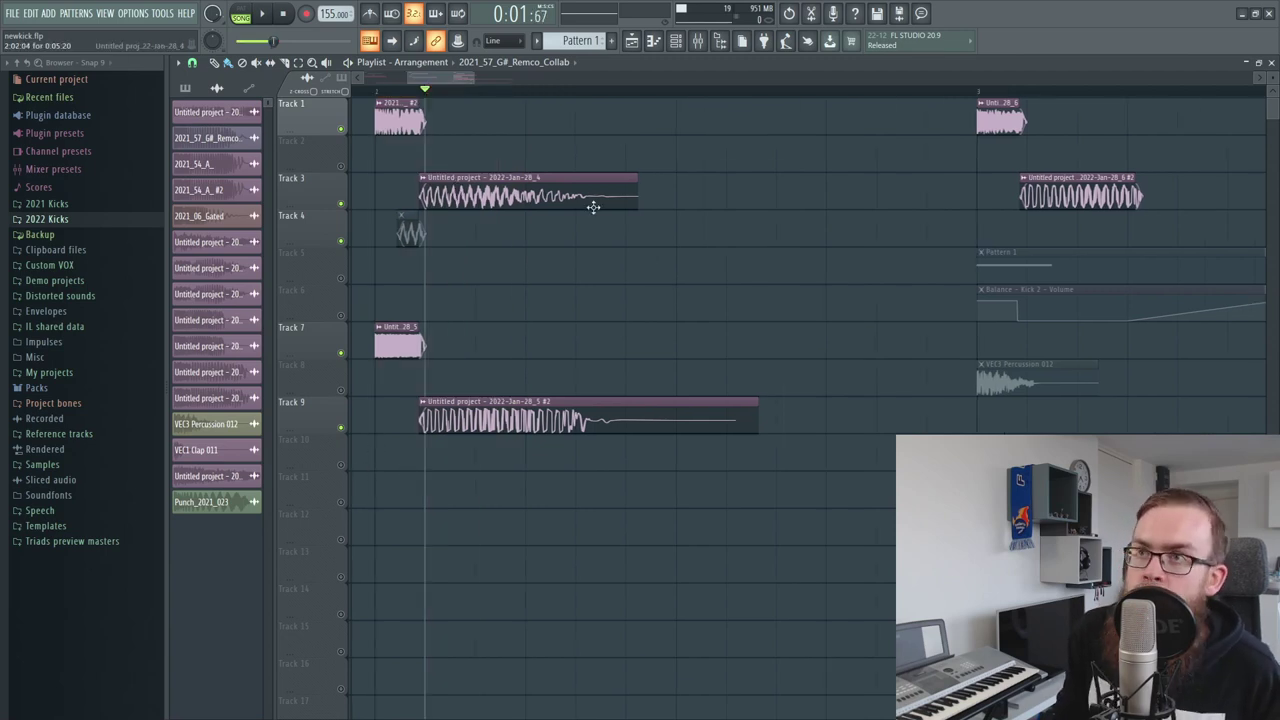
Loop the kick at bar 3 and inspect the settings of its tail clip on Track 3
drag(438, 77, 822, 92)
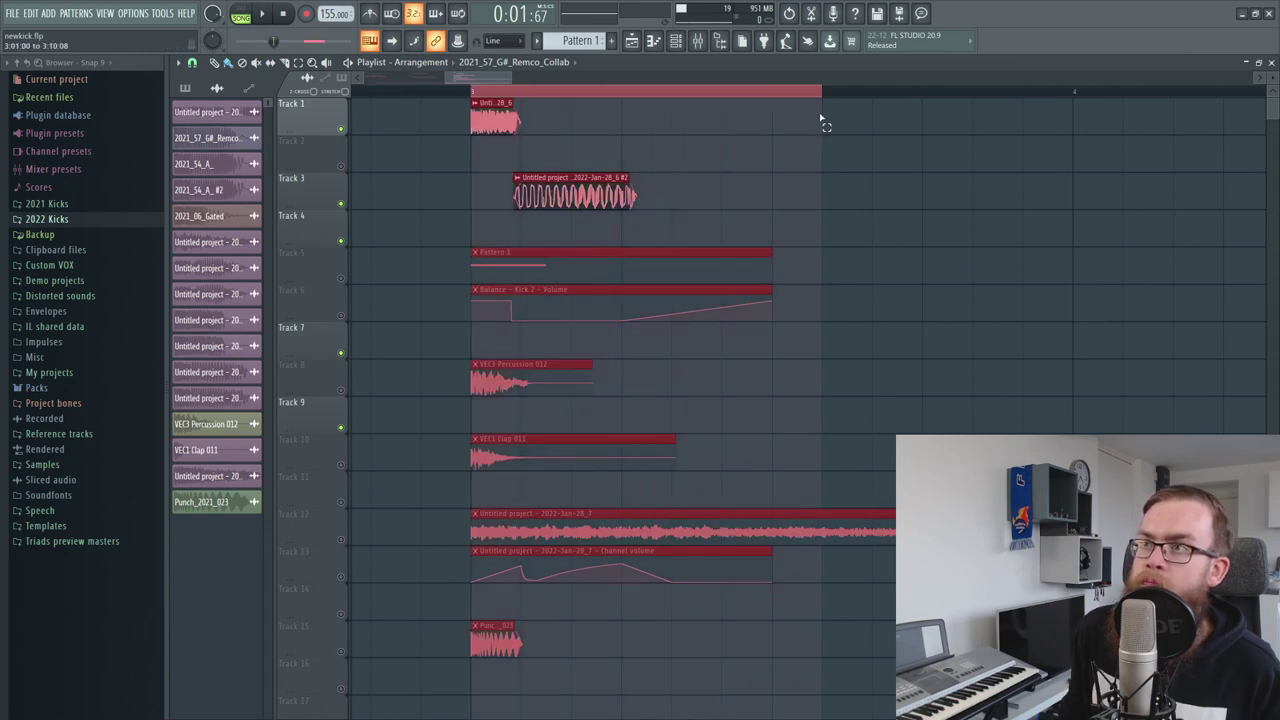
click(578, 200)
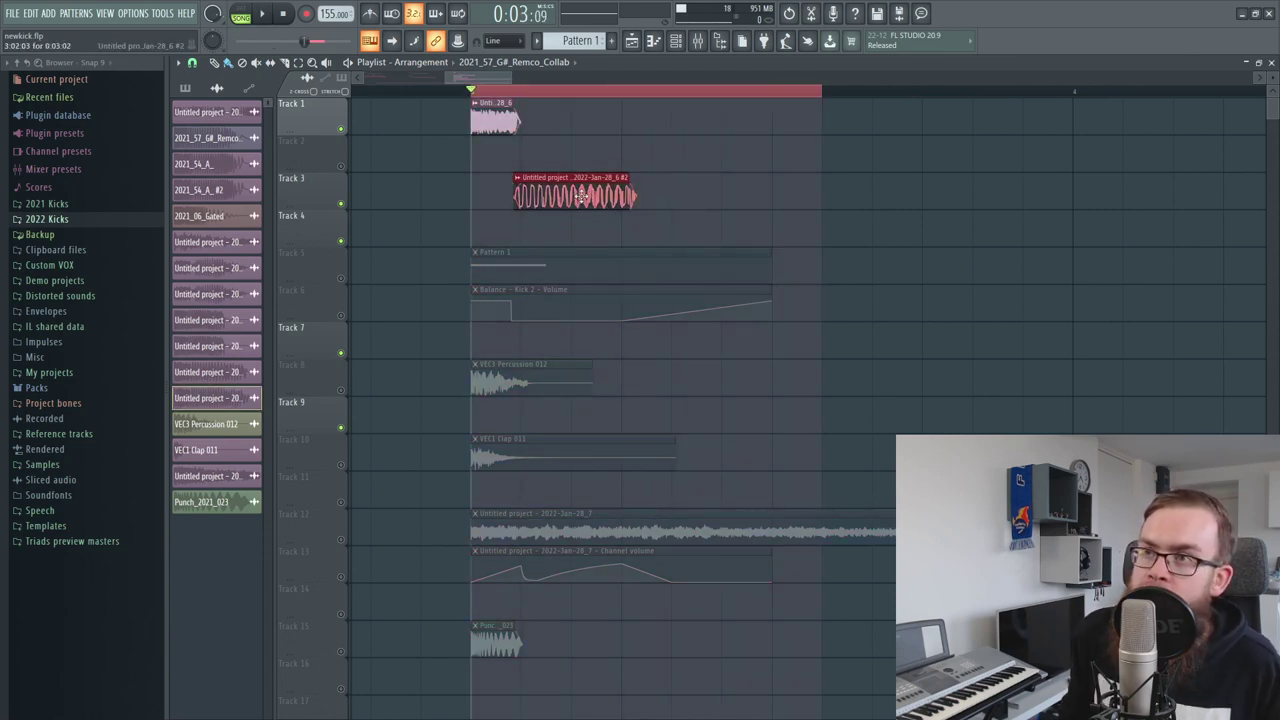
double_click(581, 196)
key(Escape)
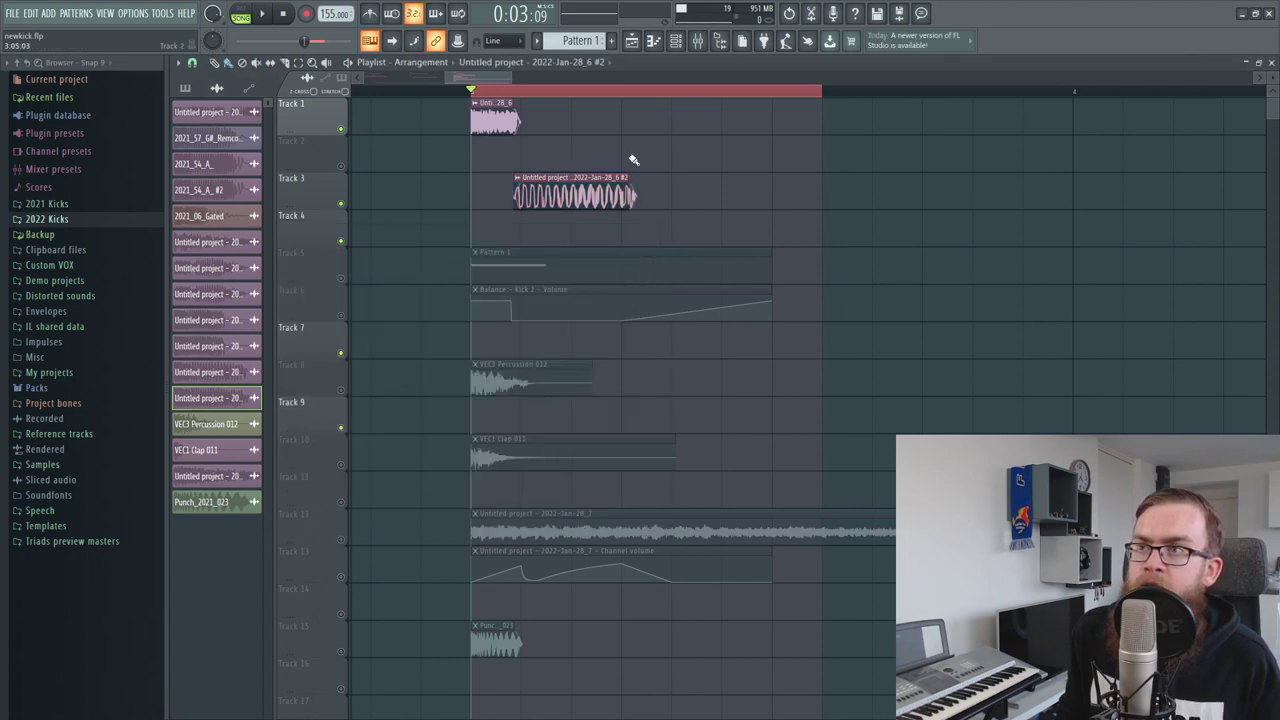
Set a one-beat playlist loop from bar 2 and play its kick for comparison
drag(624, 93, 530, 94)
click(398, 94)
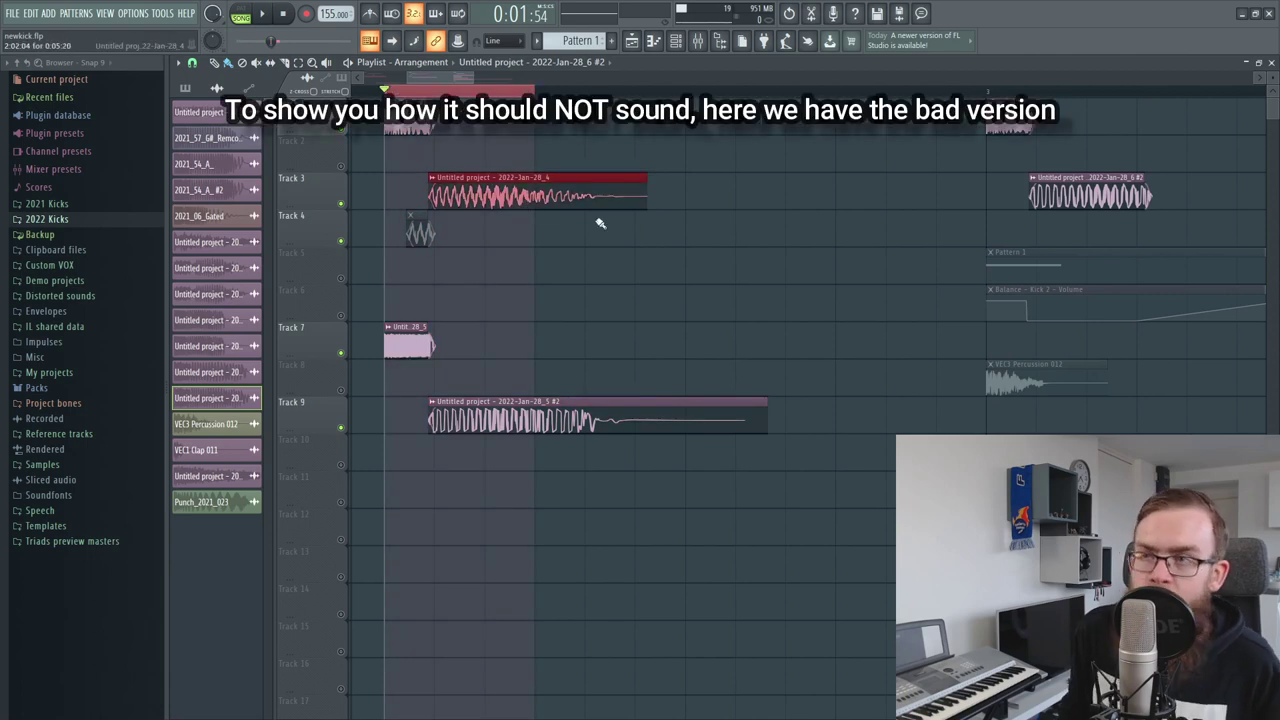
key(space)
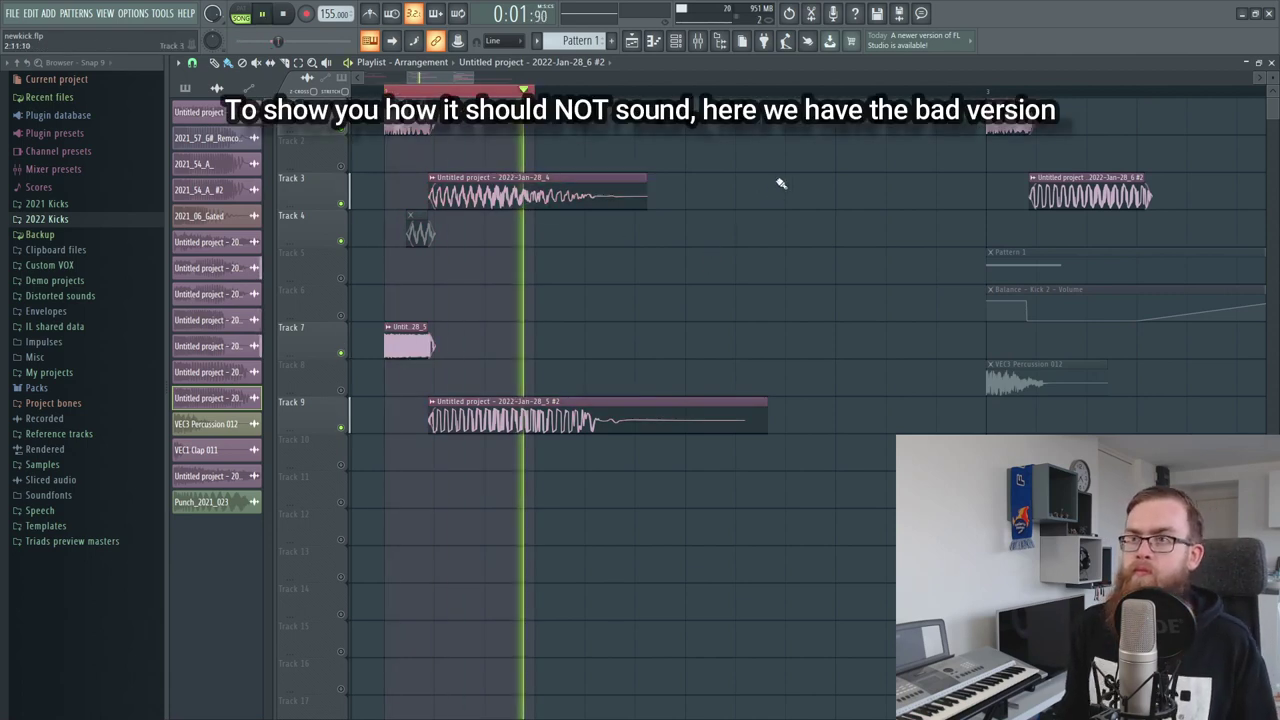
key(space)
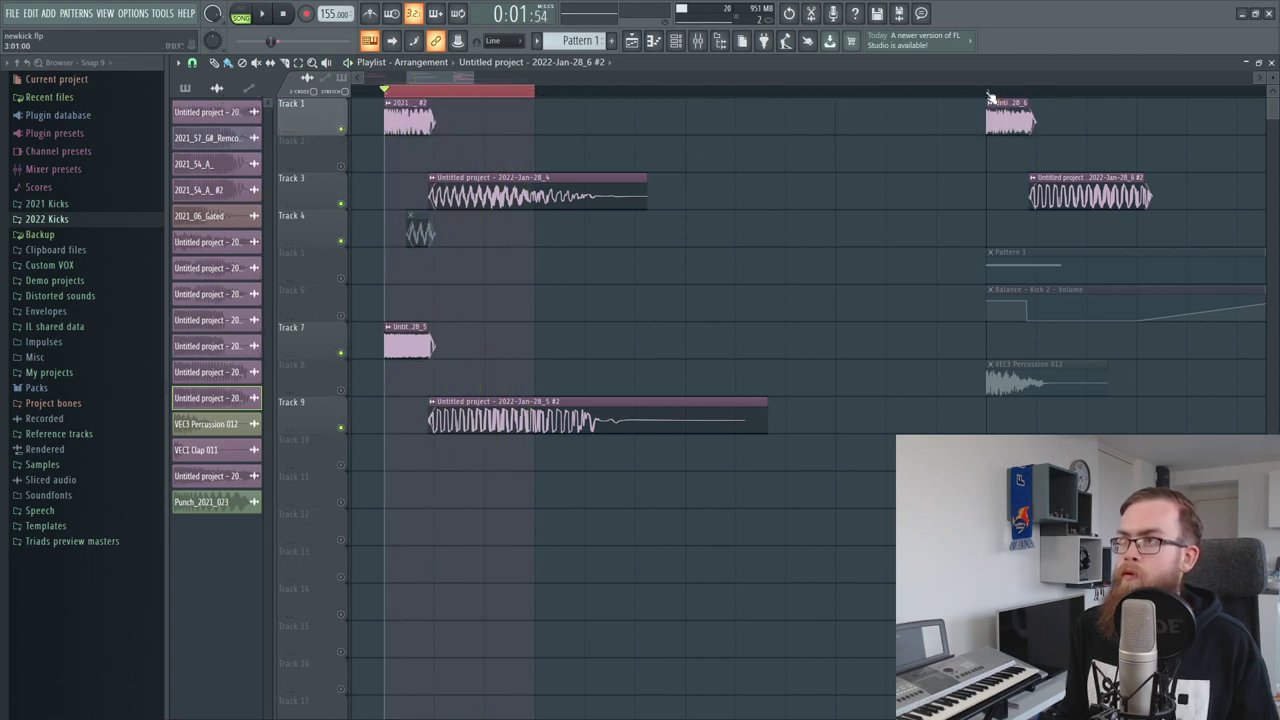
Set a one-beat playlist loop from bar 3 and play the kick with the stretched tail
drag(986, 95, 1160, 143)
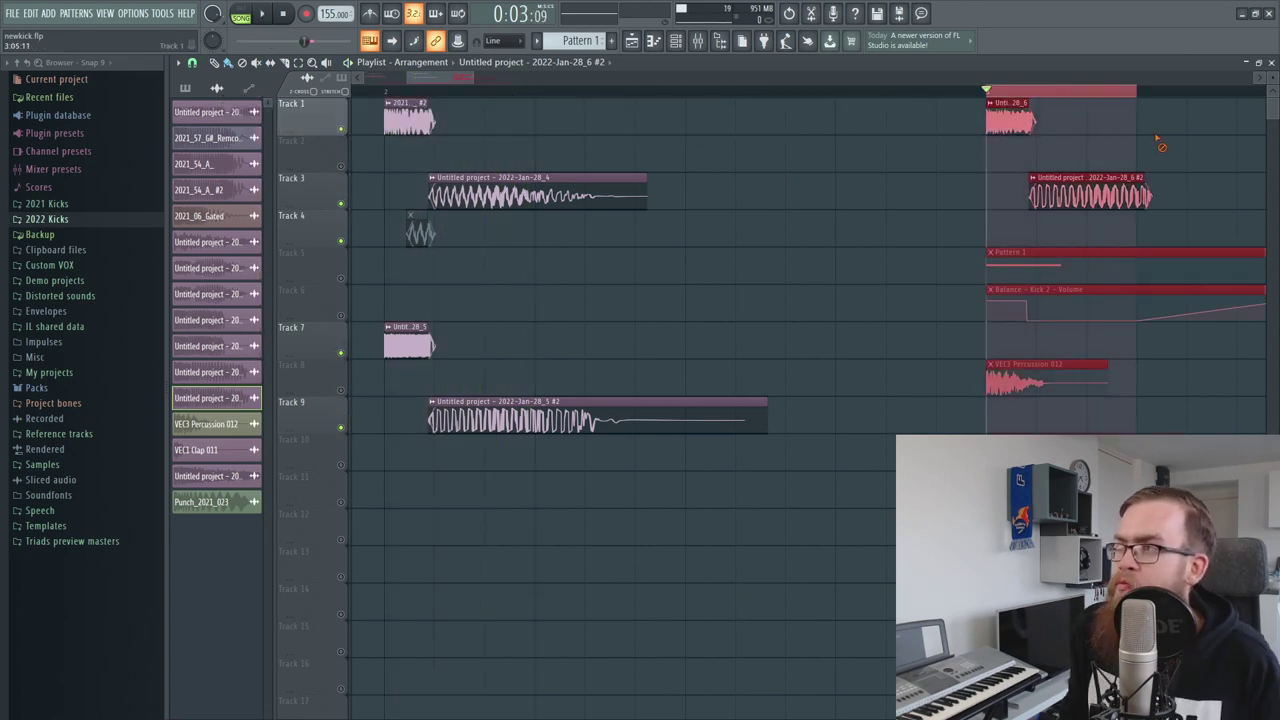
ctrl+click(1148, 240)
key(space)
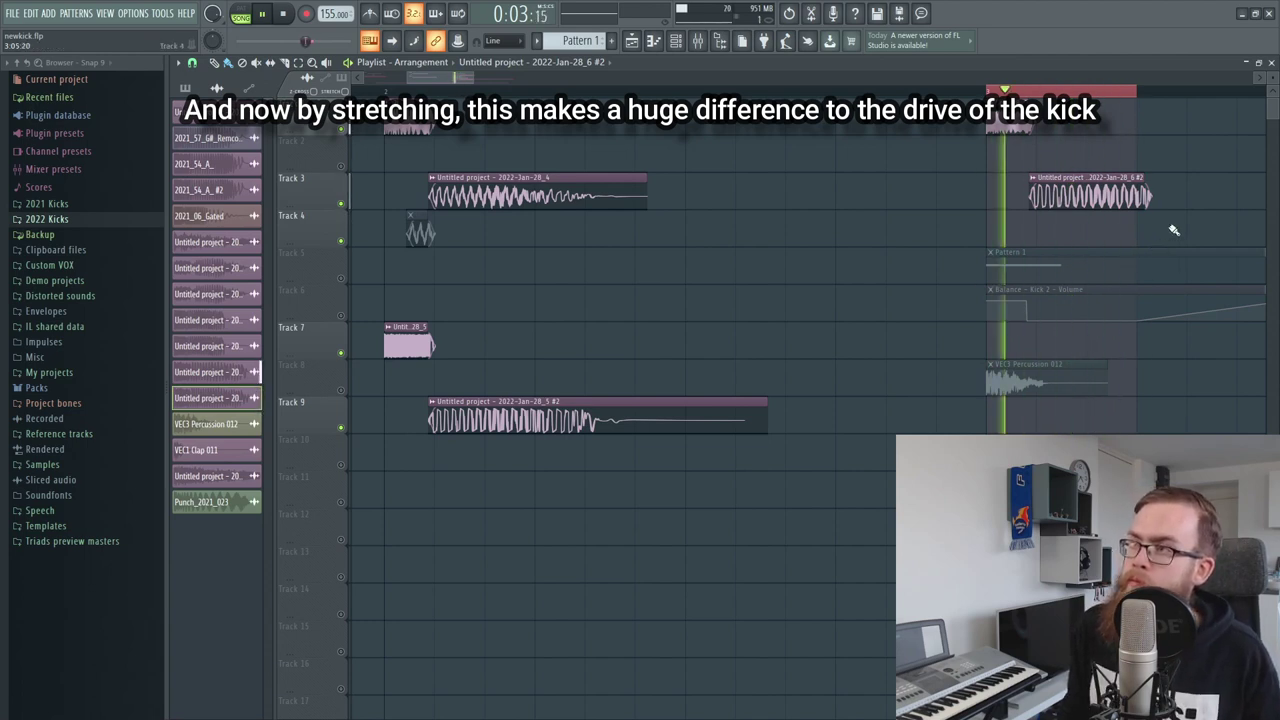
key(space)
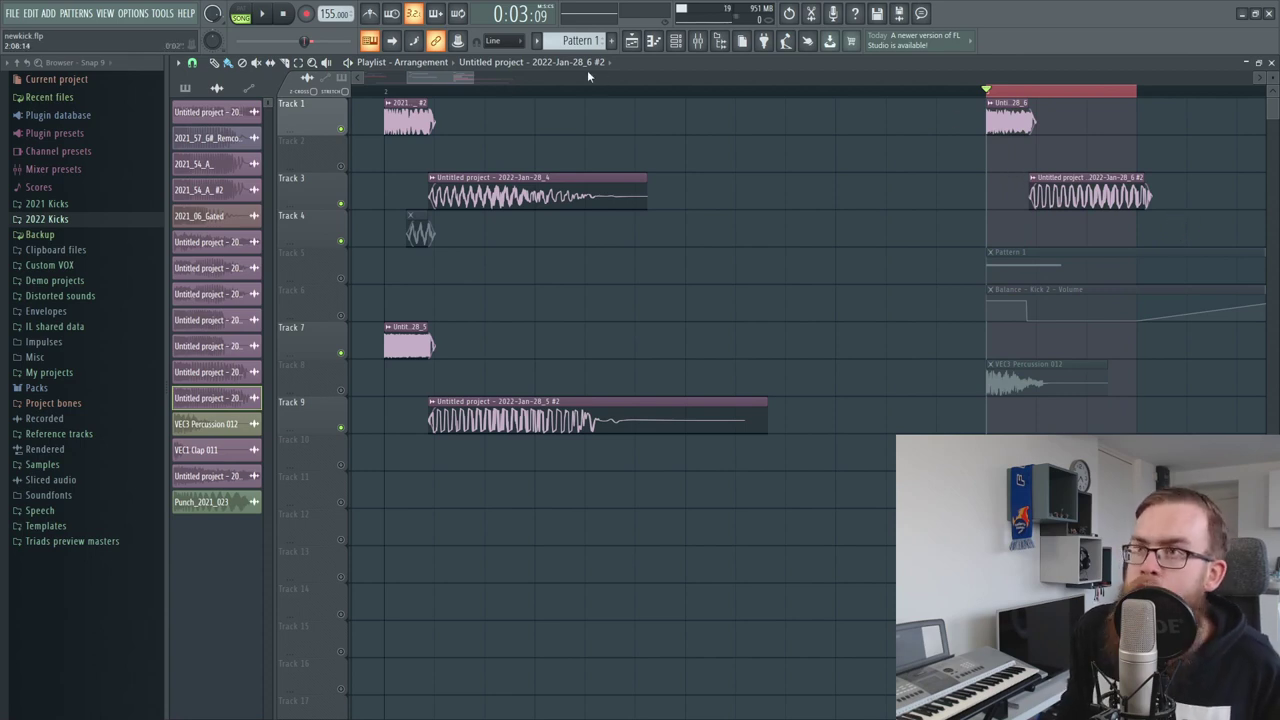
Unmute Pattern 1 on Track 5 and its volume automation on Track 6, and play them with the Track 1 punch
drag(452, 80, 464, 84)
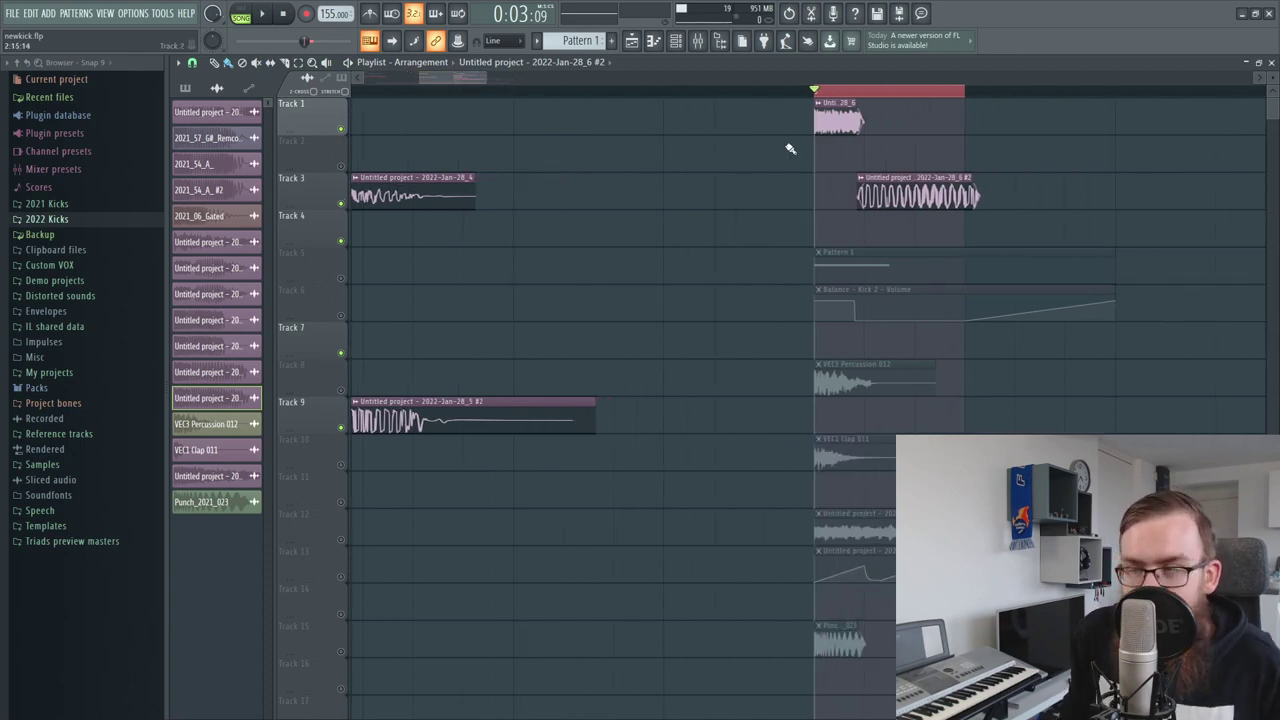
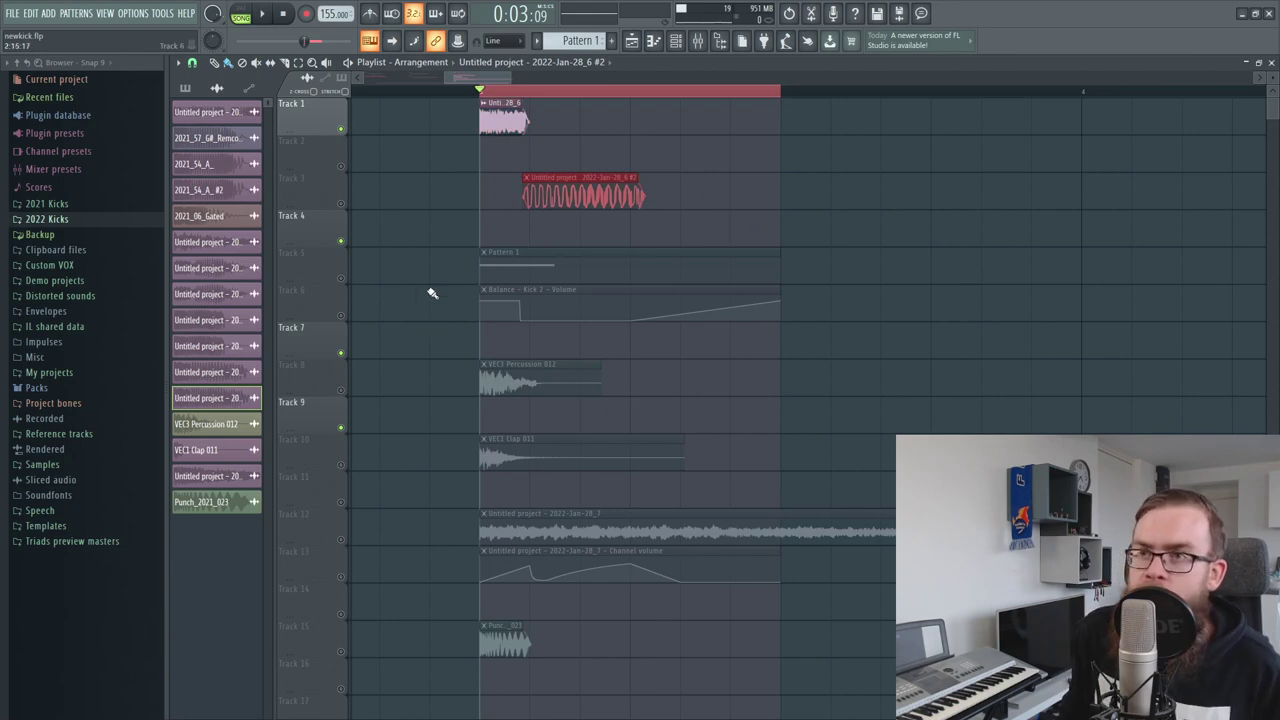
click(342, 279)
click(342, 315)
drag(451, 229, 516, 305)
key(ctrl+d)
key(space)
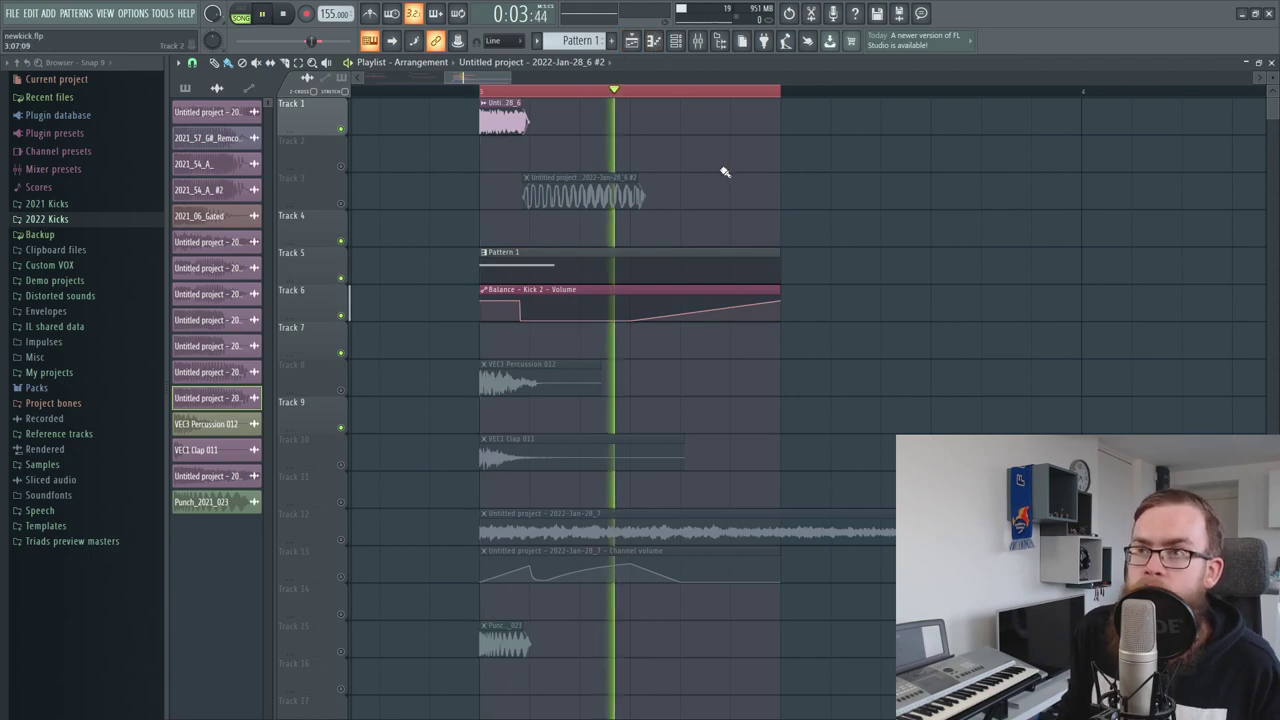
Compare the bar 3 kick layers by toggling the mutes of Track 1 and Track 5 and replaying the loop
click(341, 128)
key(space)
click(341, 129)
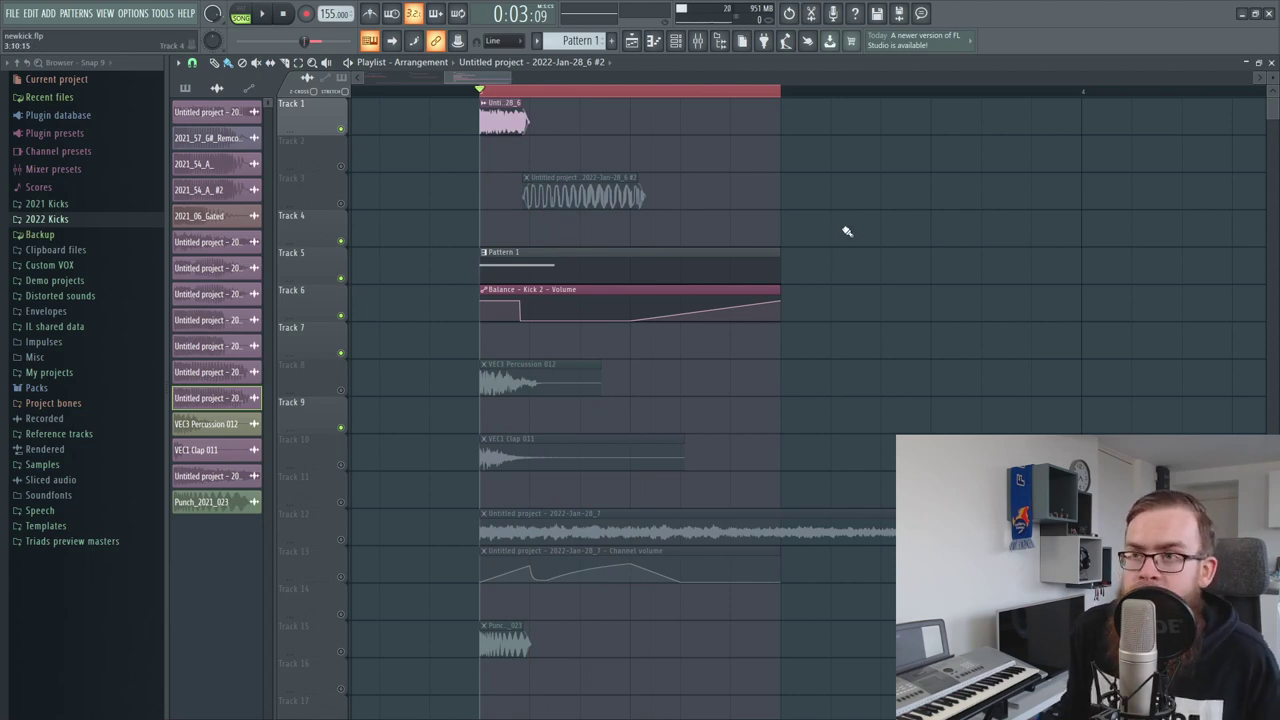
key(space)
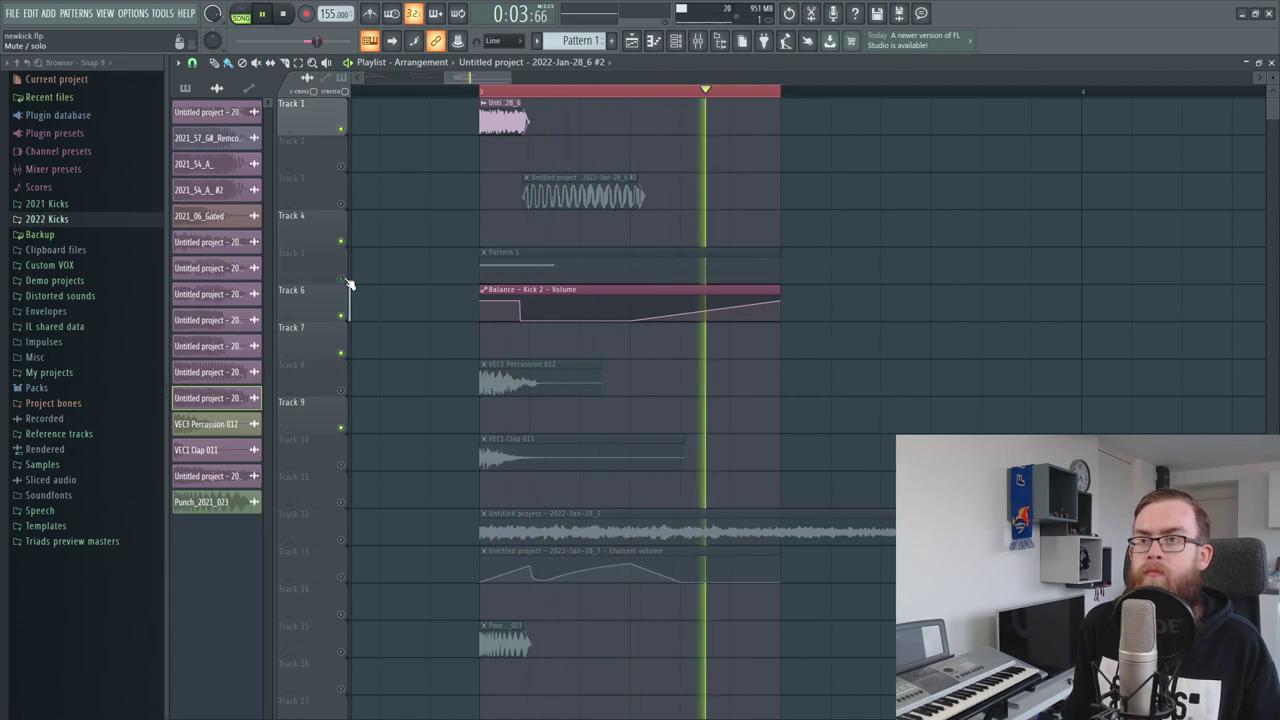
key(space)
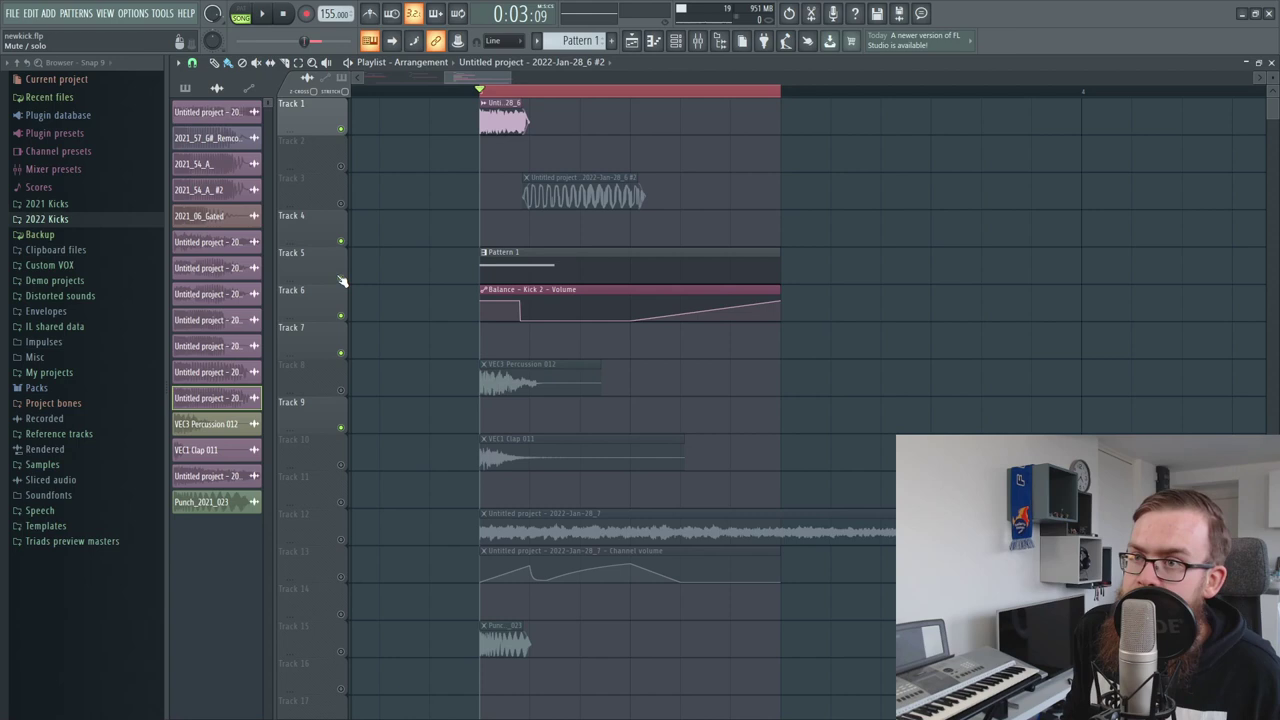
Solo Track 8 and unmute Track 10 so that only VEC3 Percussion 012 and VEC1 Clap 011 are active
right_click(340, 390)
click(341, 465)
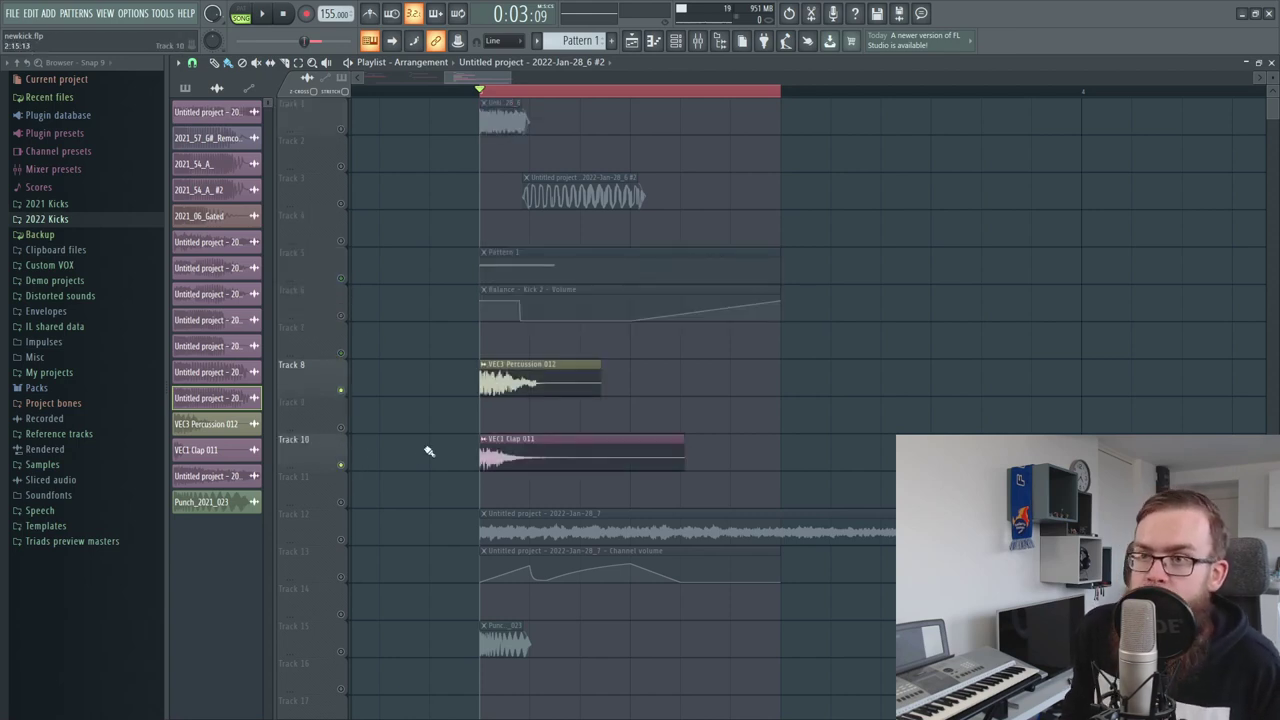
ctrl+click(560, 378)
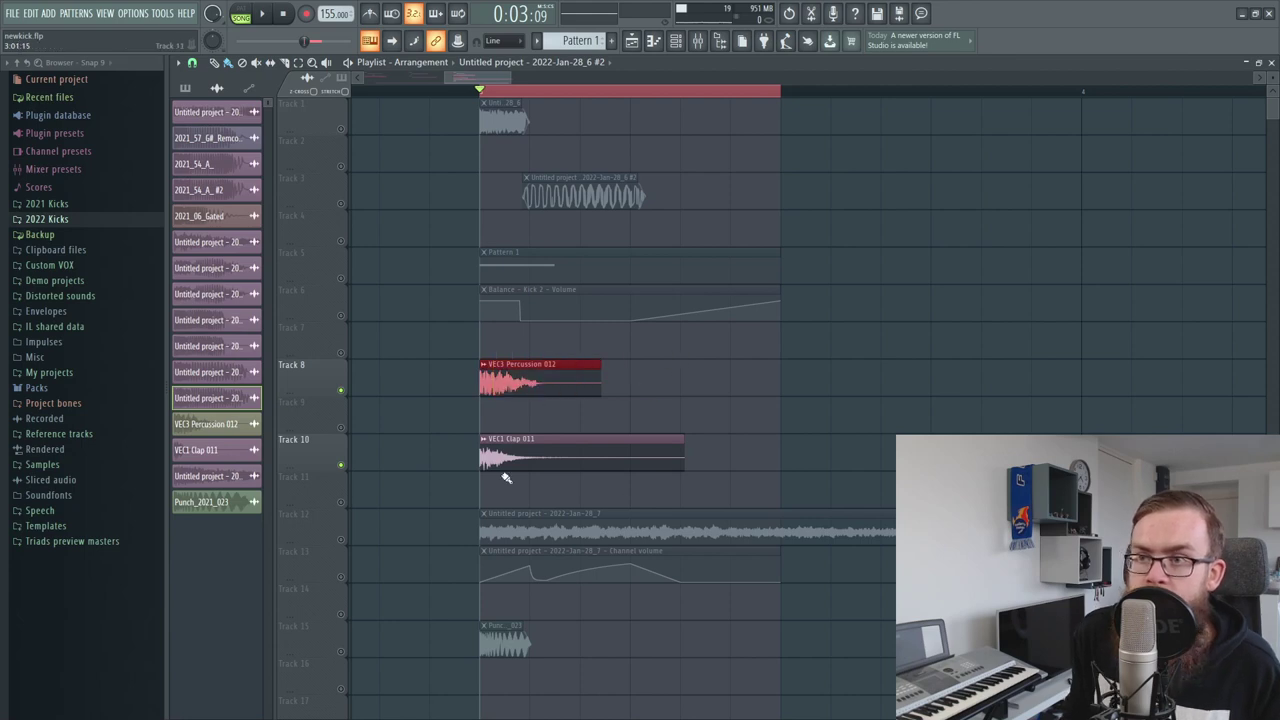
ctrl+click(557, 452)
ctrl+click(817, 449)
Play the Track 8 percussion and the Track 10 clap separately by muting the other one, and leave both unmuted
click(341, 465)
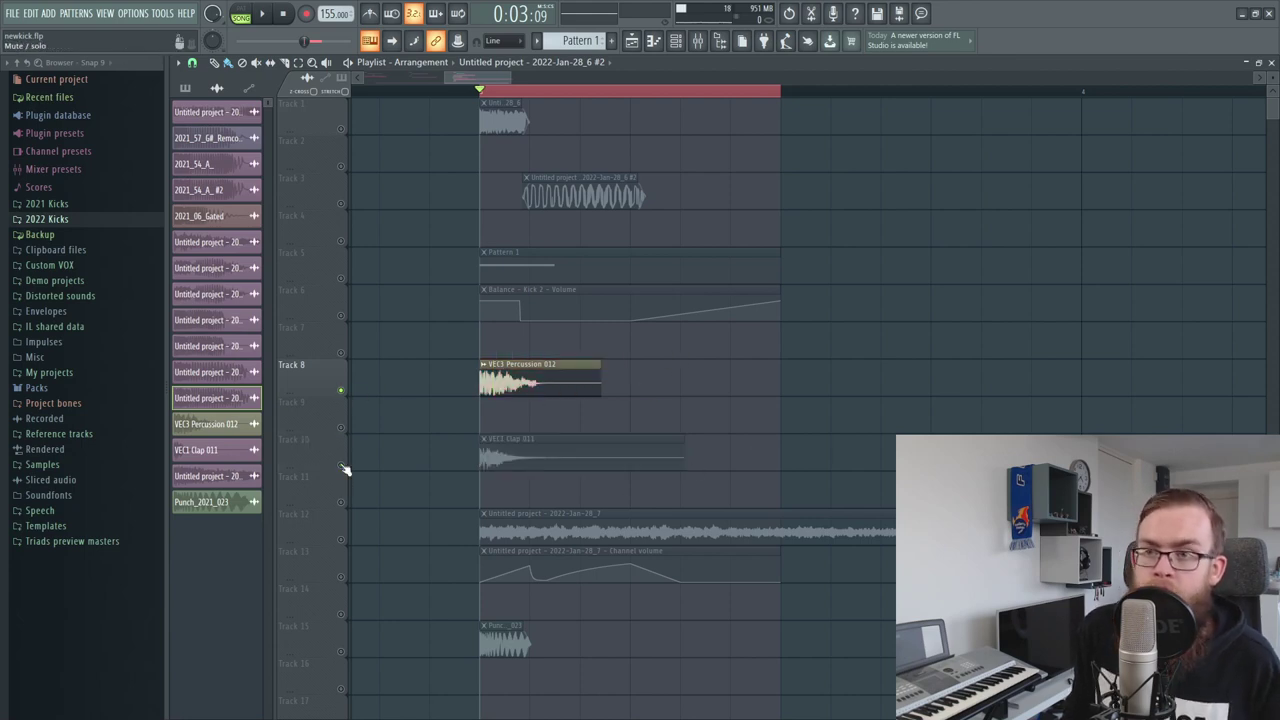
key(space)
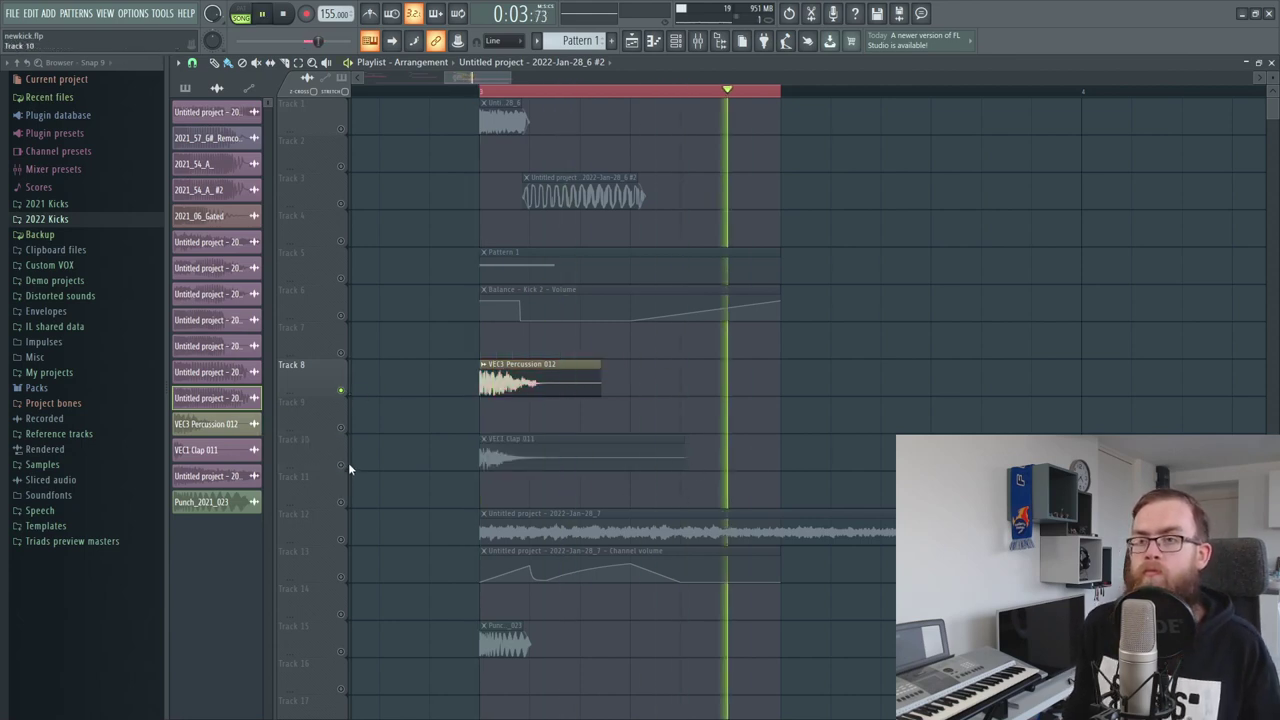
click(341, 465)
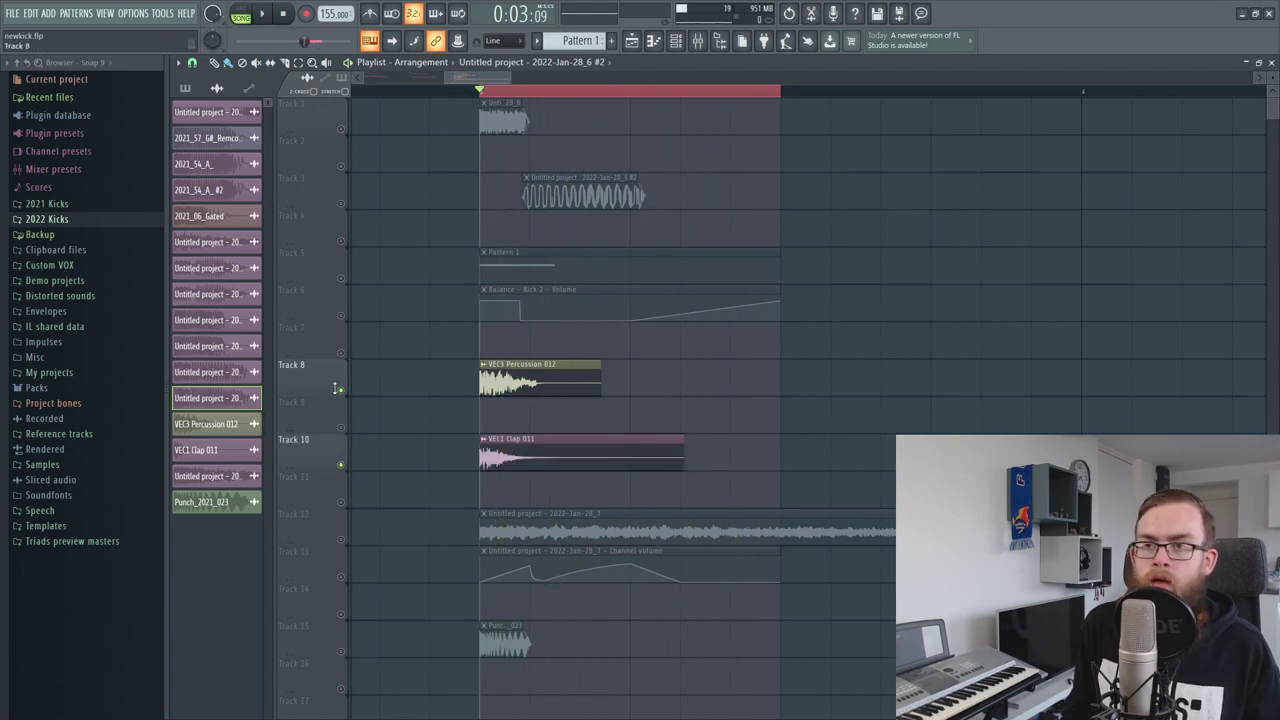
click(341, 390)
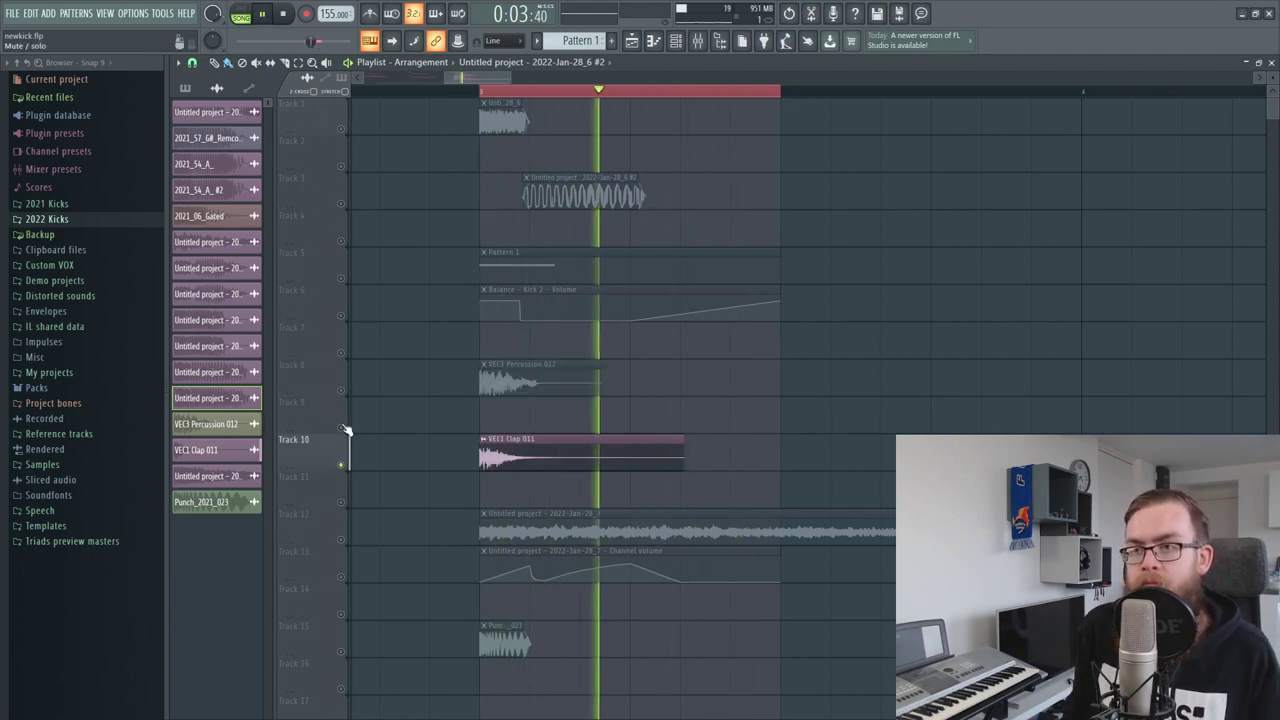
key(space)
click(341, 390)
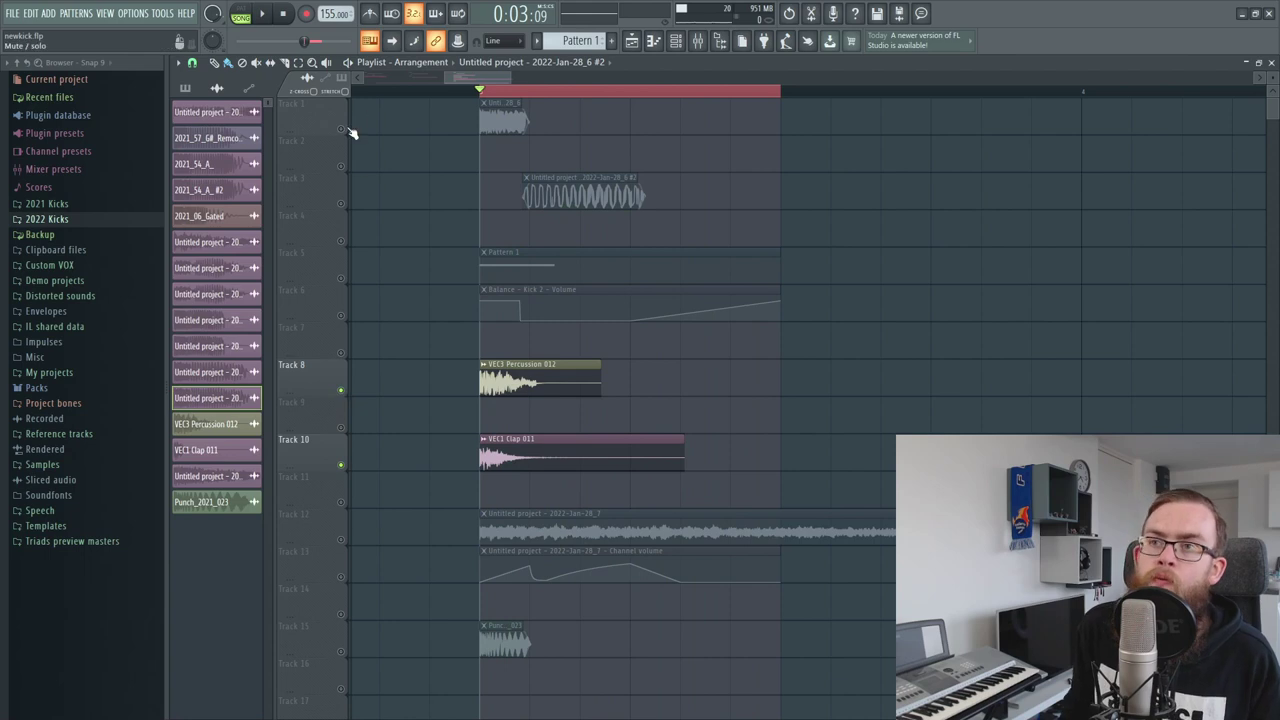
Unmute Tracks 1, 5 and 6 and play the kick together with the percussion and clap layers
click(342, 129)
click(341, 279)
click(341, 315)
drag(437, 505, 510, 100)
key(ctrl+d)
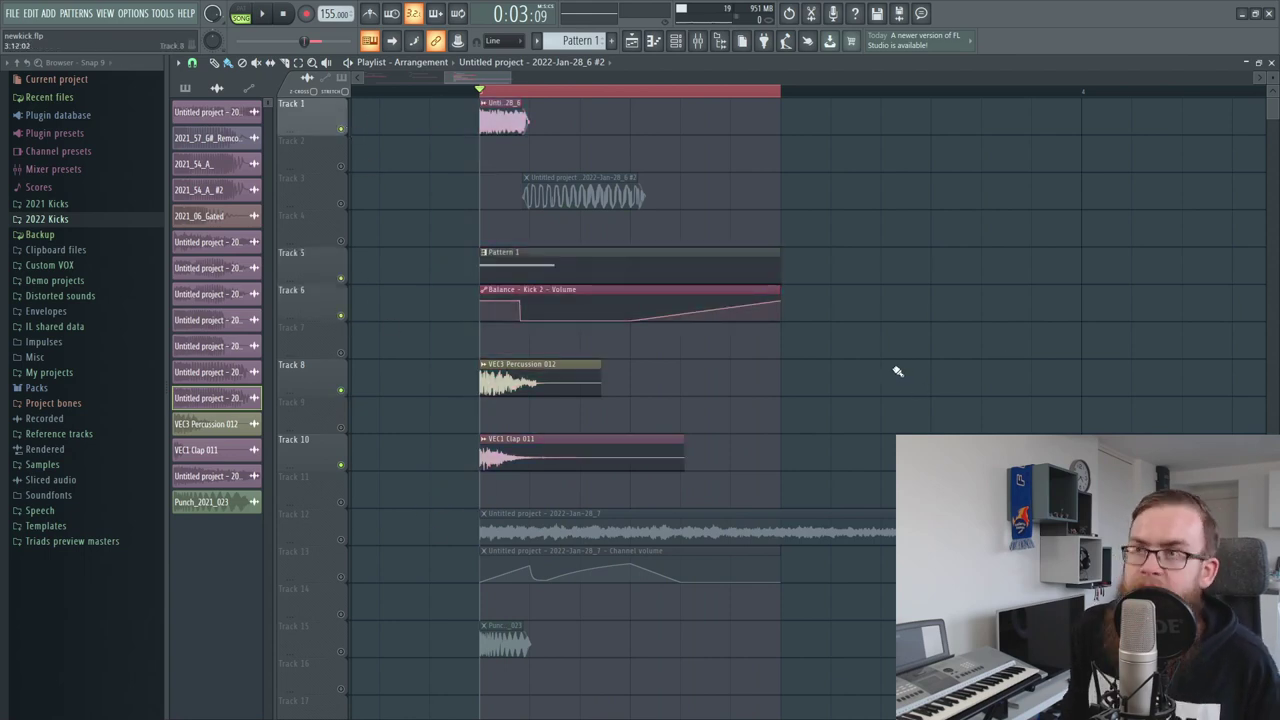
key(space)
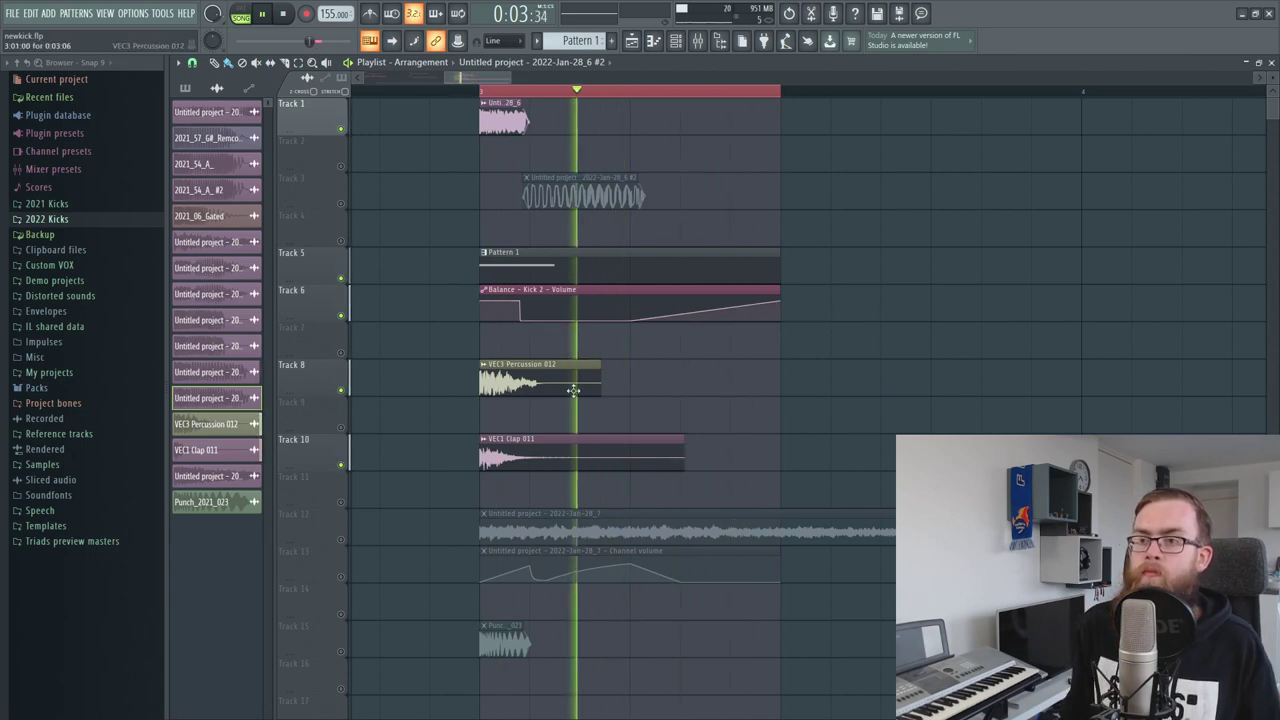
key(space)
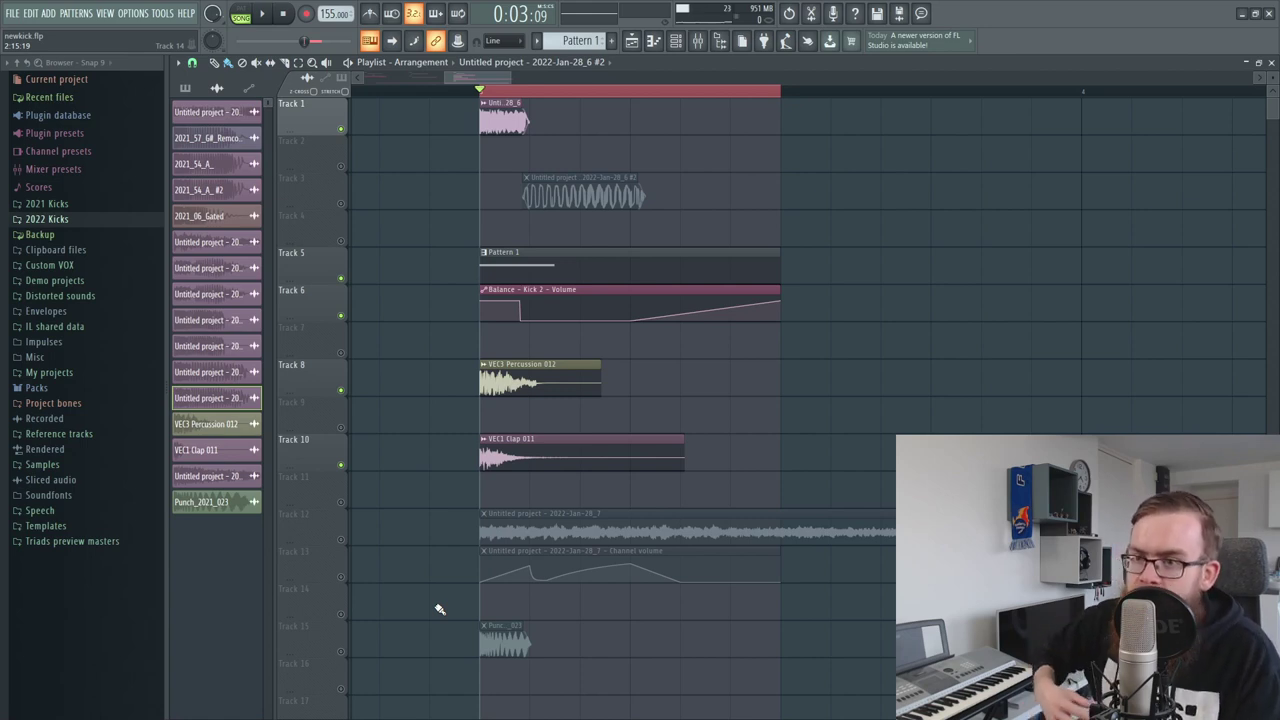
Unmute the Punch_2021_023 clip on Track 15, and solo that track to play it alone
right_click(342, 628)
click(317, 639)
click(341, 651)
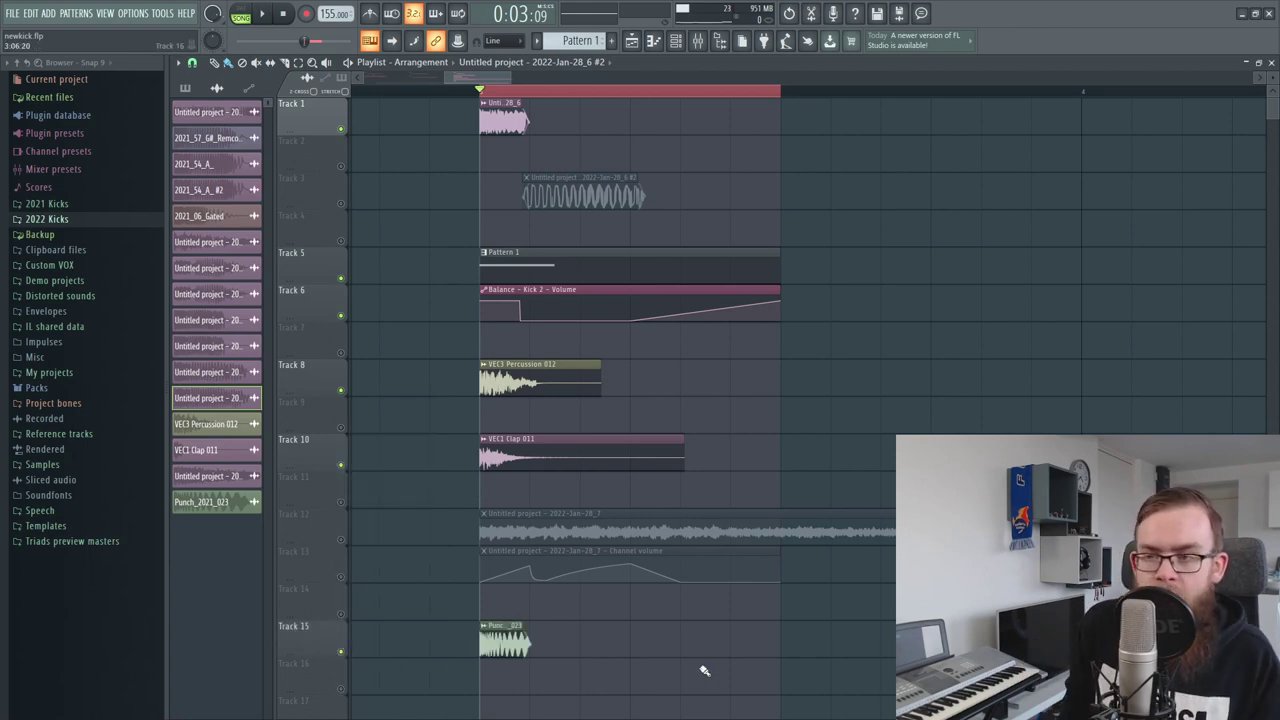
ctrl+click(341, 652)
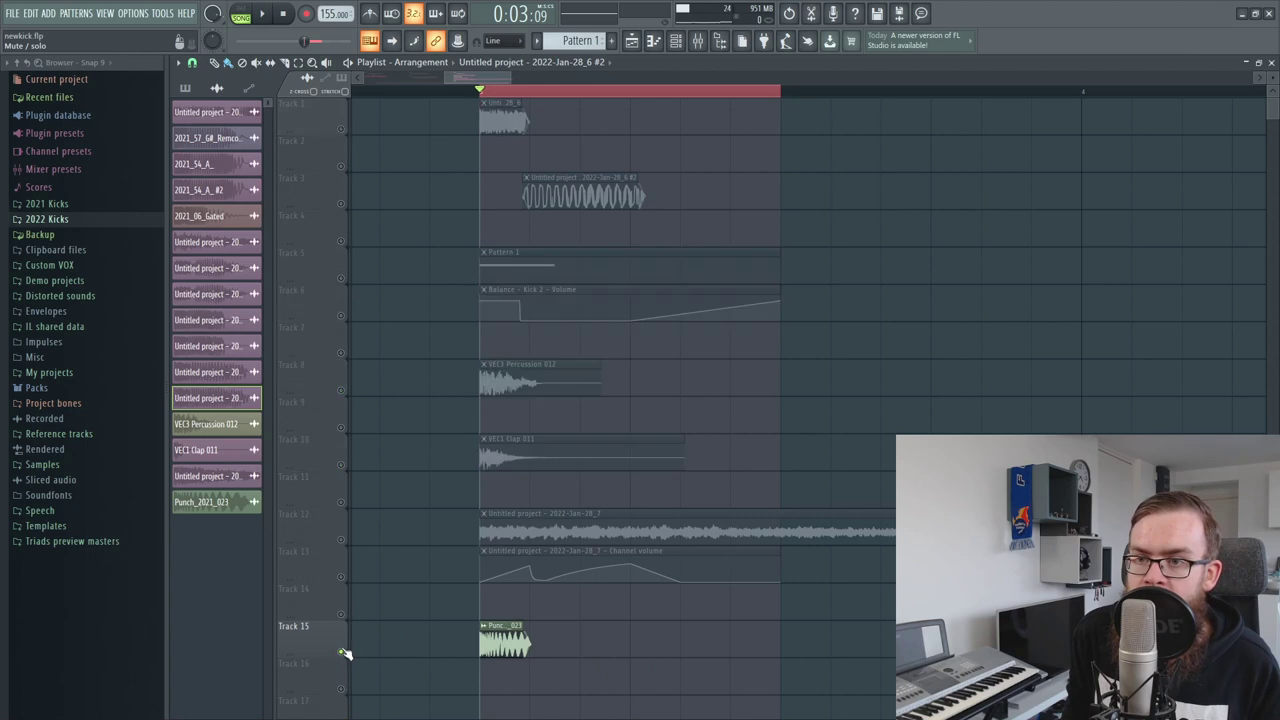
key(space)
key(space)
Unsolo Track 15 to reactivate all tracks, and mute Tracks 12 and 3
ctrl+click(348, 651)
click(341, 540)
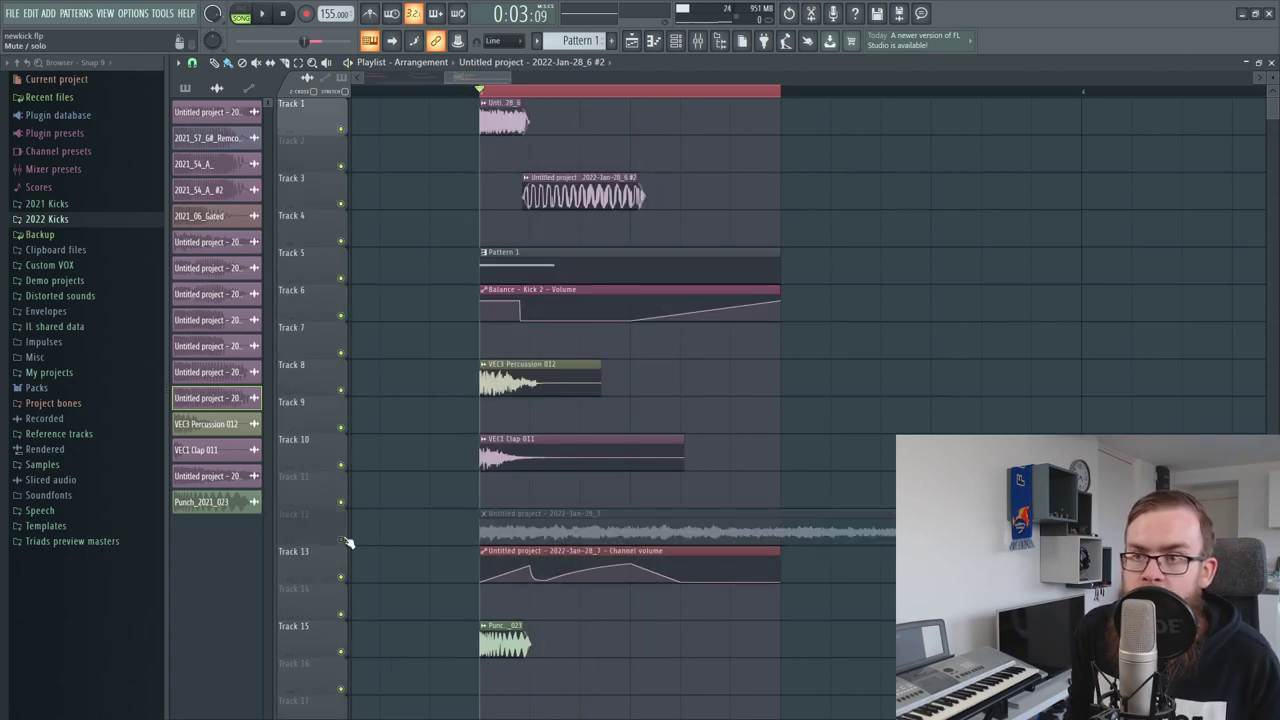
click(341, 204)
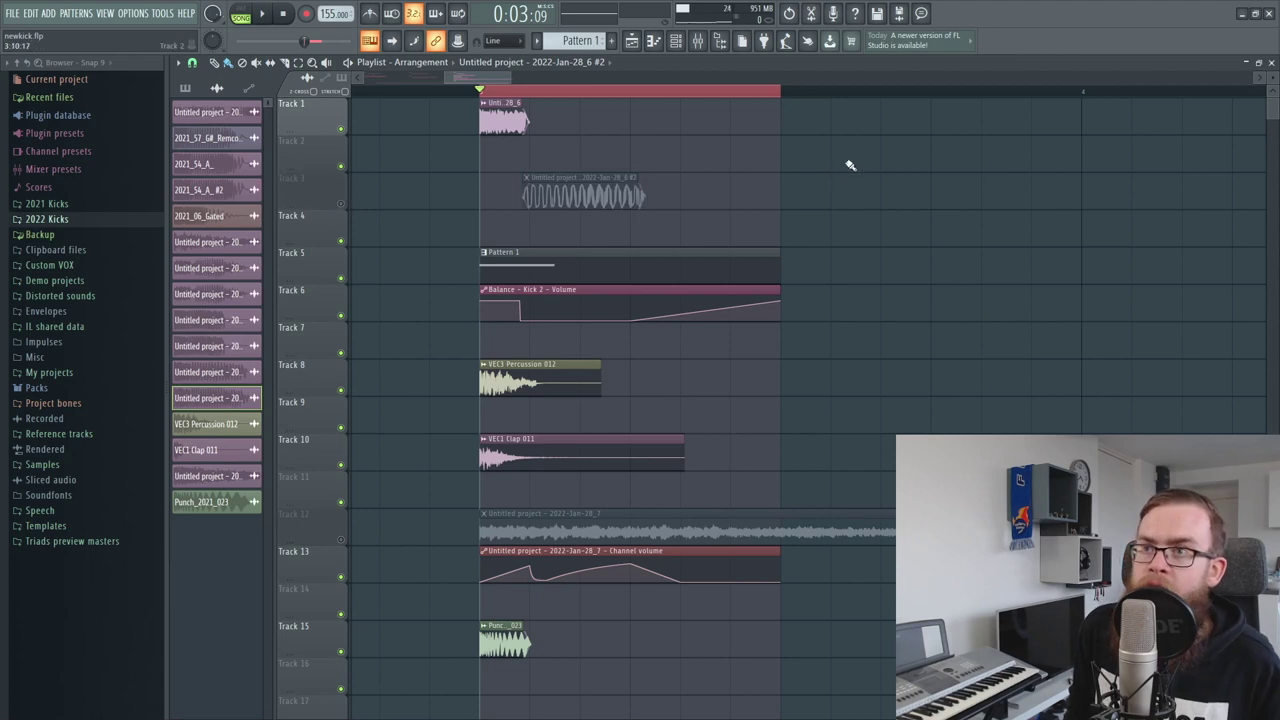
Compare the full kick with the Track 15 punch muted and unmuted during playback
click(343, 653)
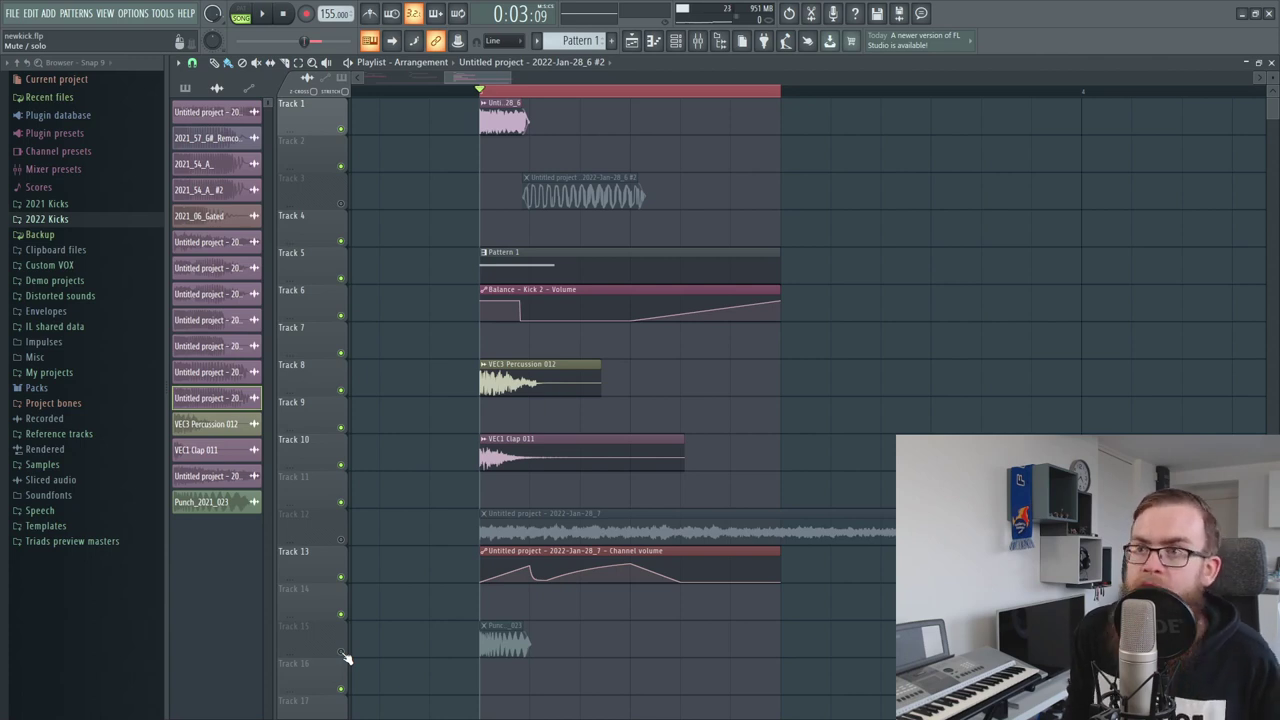
key(space)
click(343, 653)
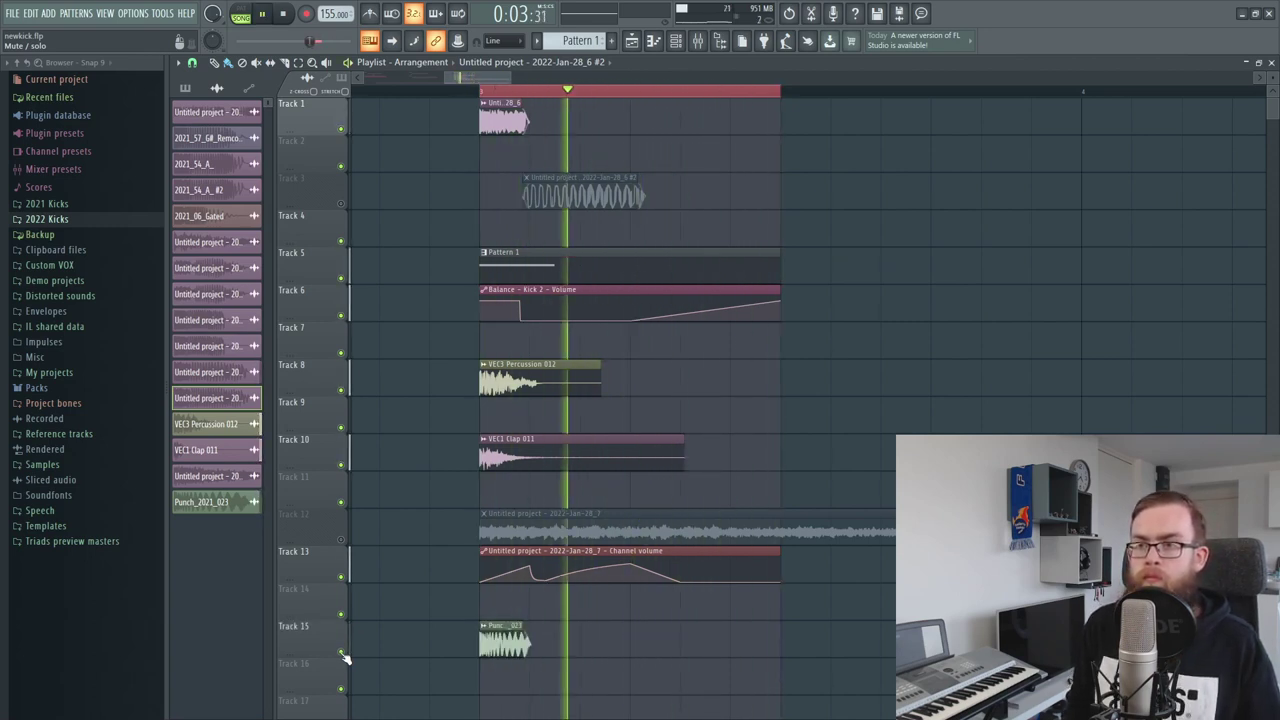
Stop playback and select the Punch_2021_023 clip on Track 15 to inspect its settings
key(space)
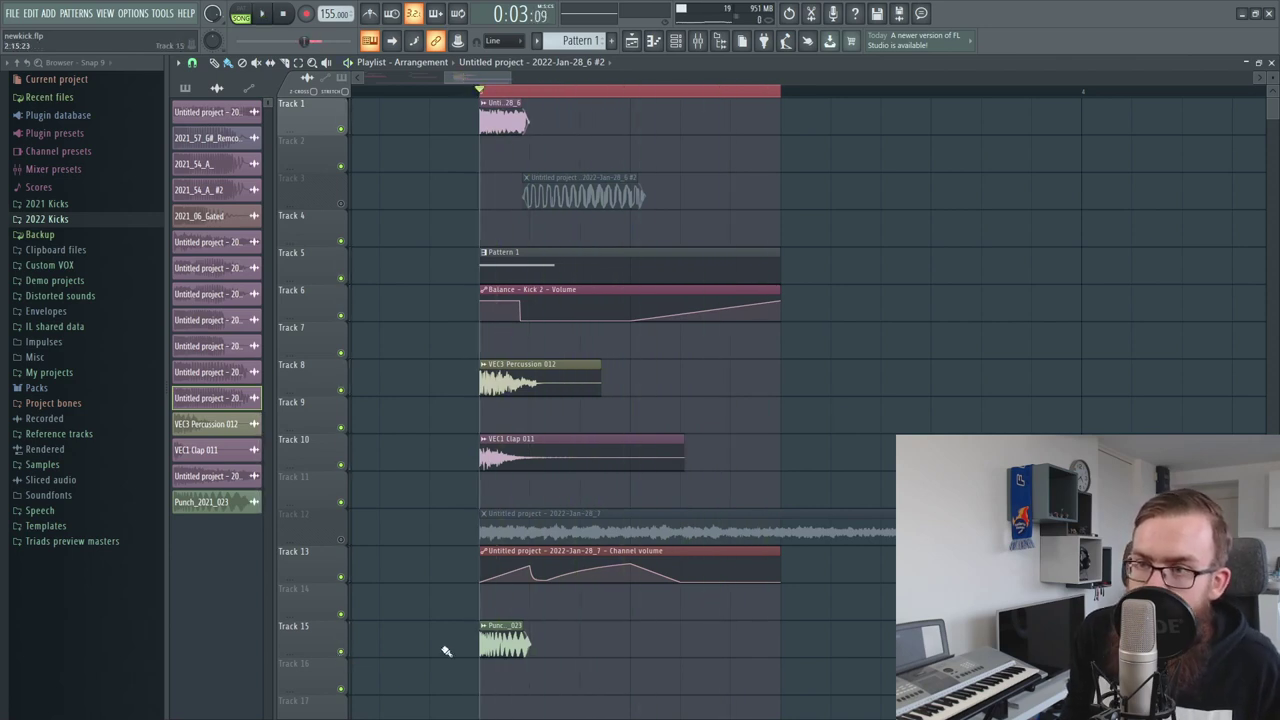
double_click(507, 632)
right_click(615, 648)
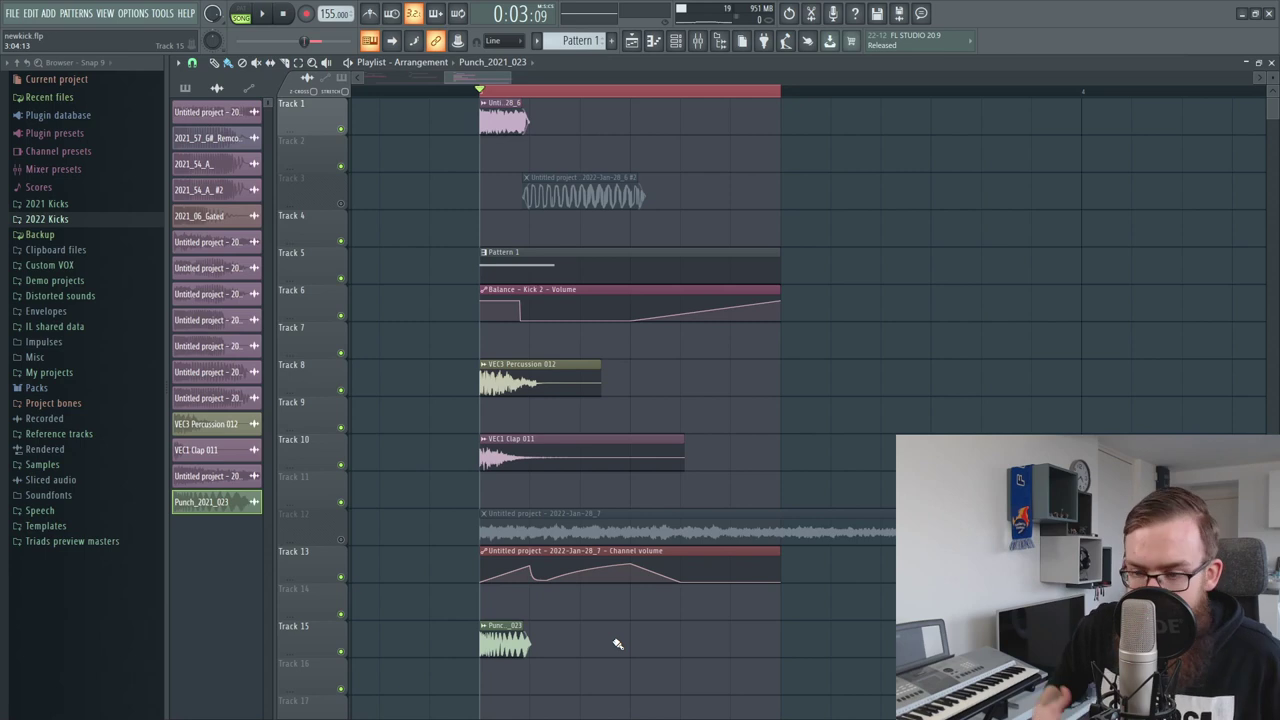
Unmute Tracks 12 and 3 and play the full kick with all layers active
click(341, 539)
drag(526, 606, 590, 545)
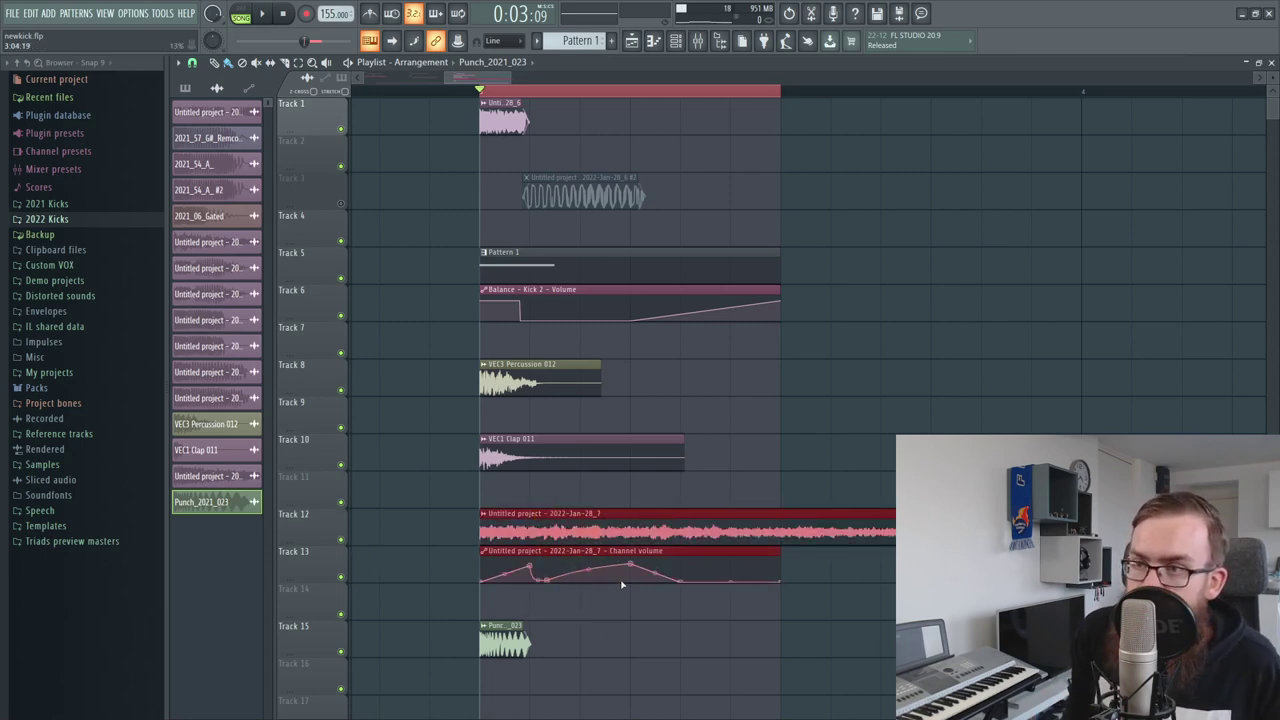
drag(453, 636, 504, 110)
ctrl+click(589, 599)
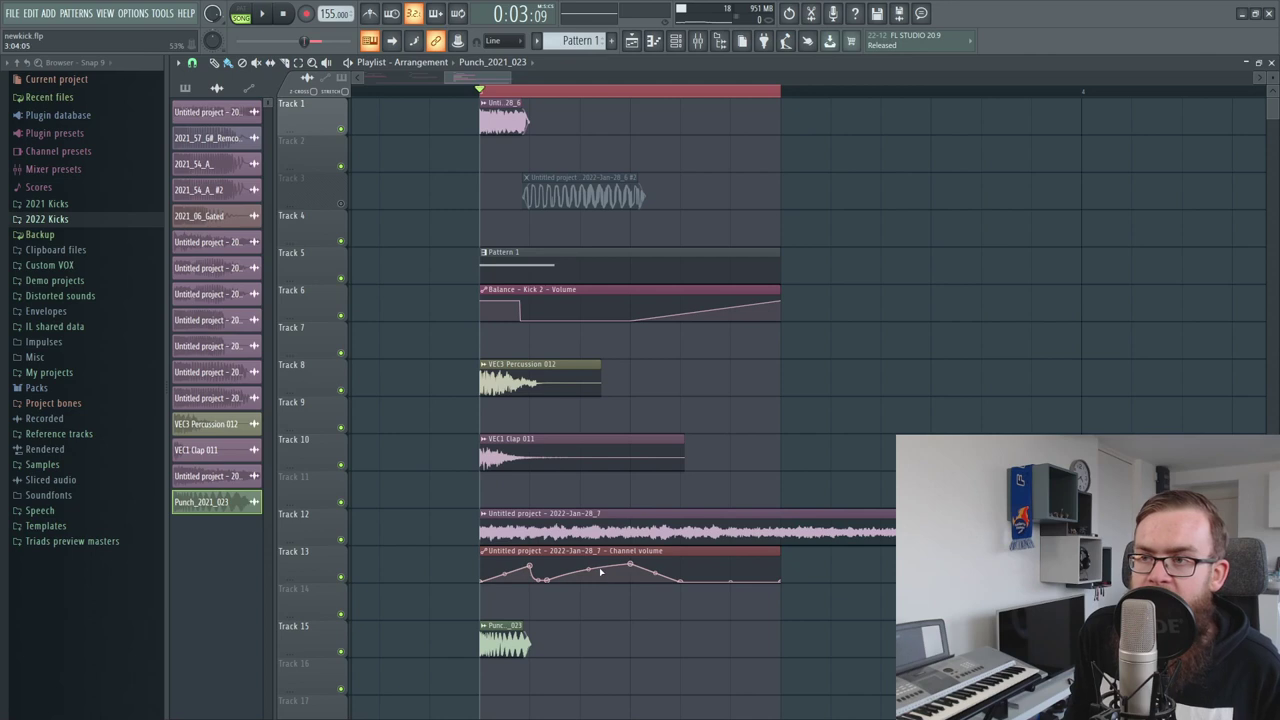
click(552, 192)
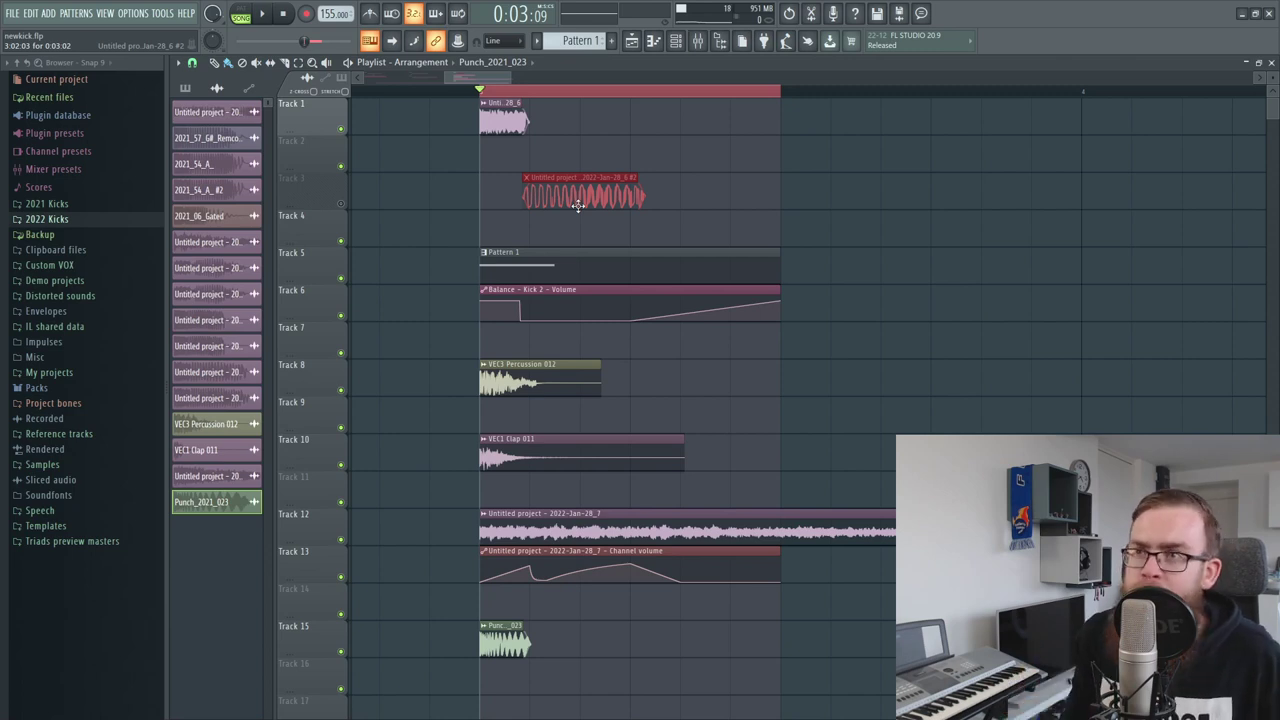
click(341, 205)
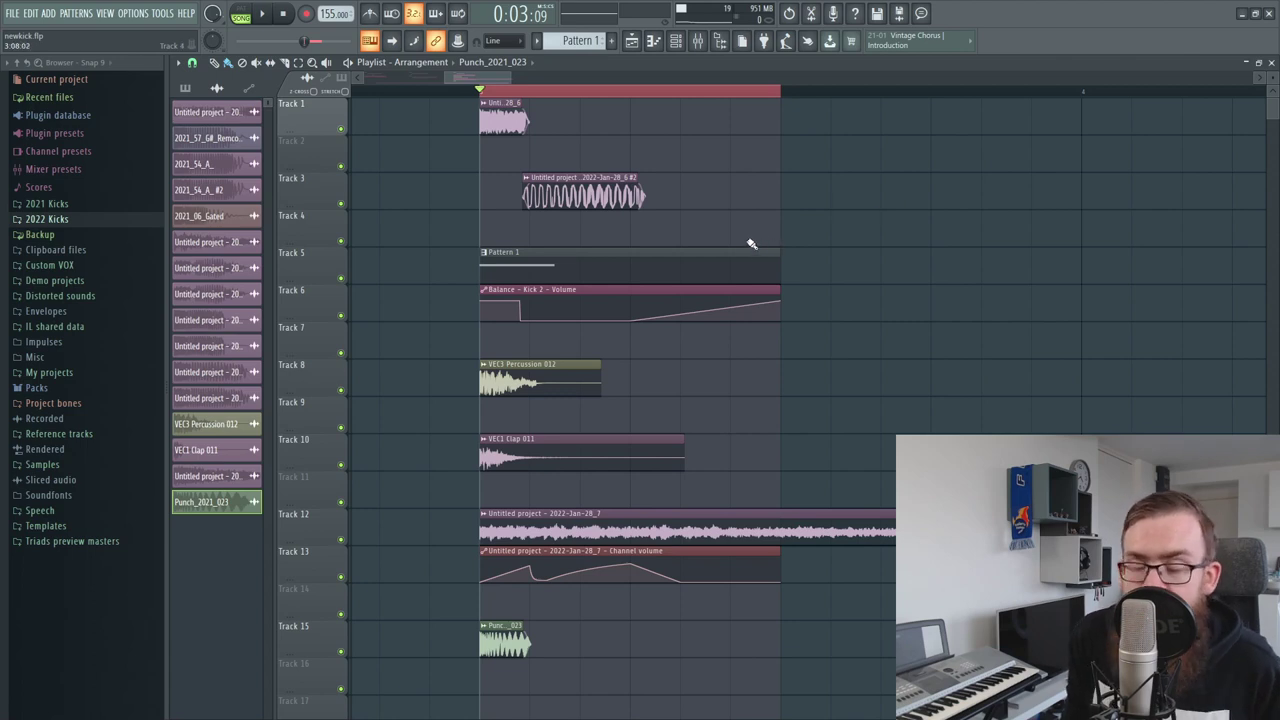
key(space)
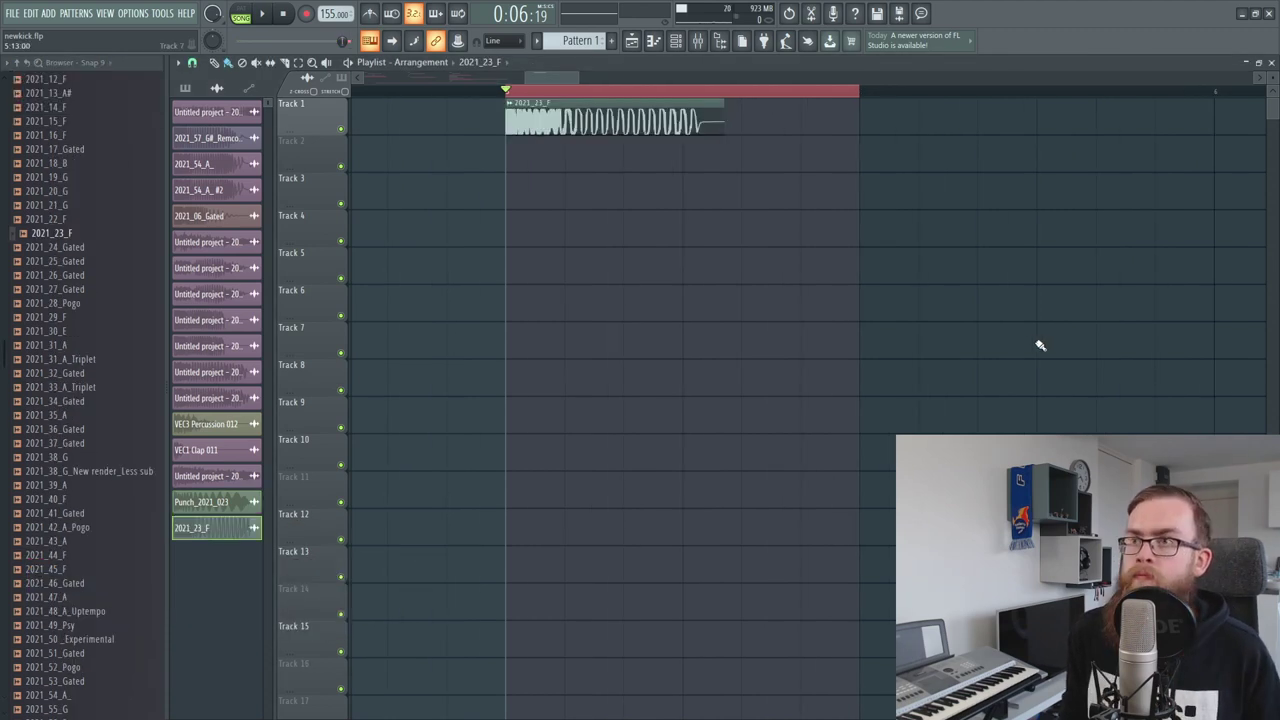
Play the 2021_23_F kick, lower the Pogo amount in its clip settings, and play the altered version
key(space)
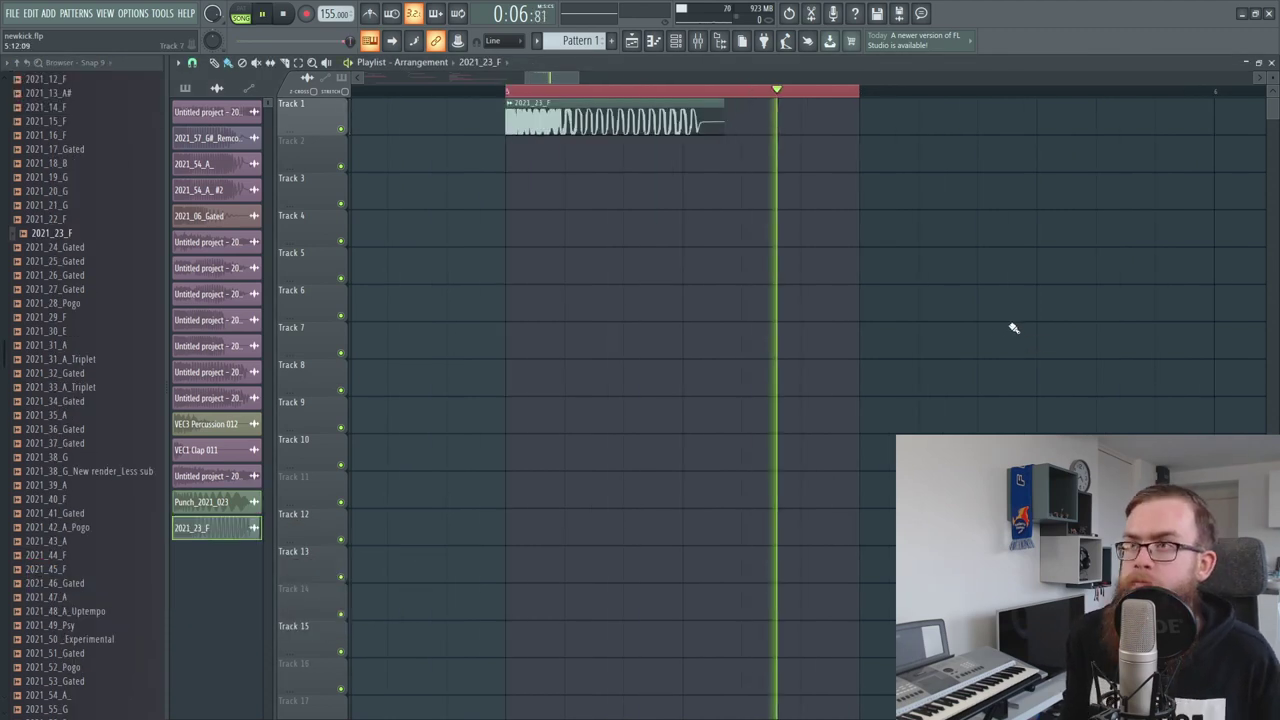
click(698, 40)
click(652, 40)
double_click(657, 108)
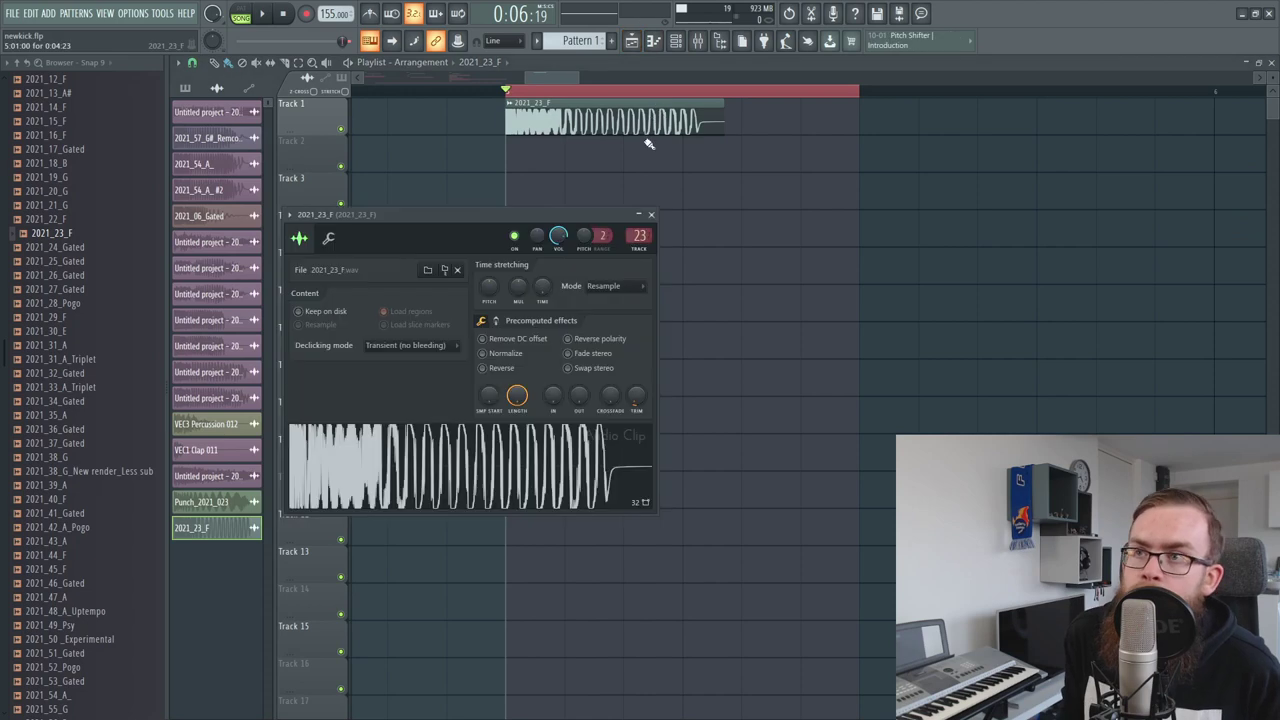
drag(636, 398, 636, 424)
key(space)
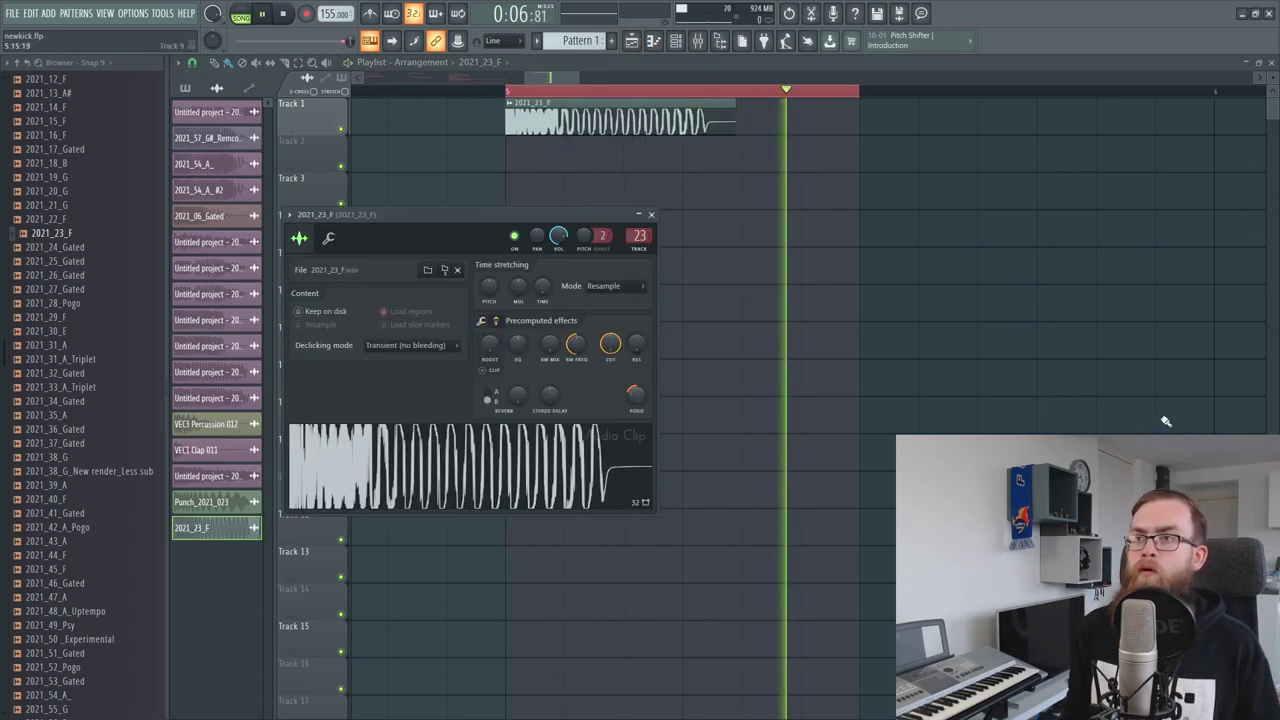
key(Escape)
key(space)
Load Disperser into the first effect slot of the 2021_23_F mixer track and try its frequency at about 378 Hz during playback
click(697, 40)
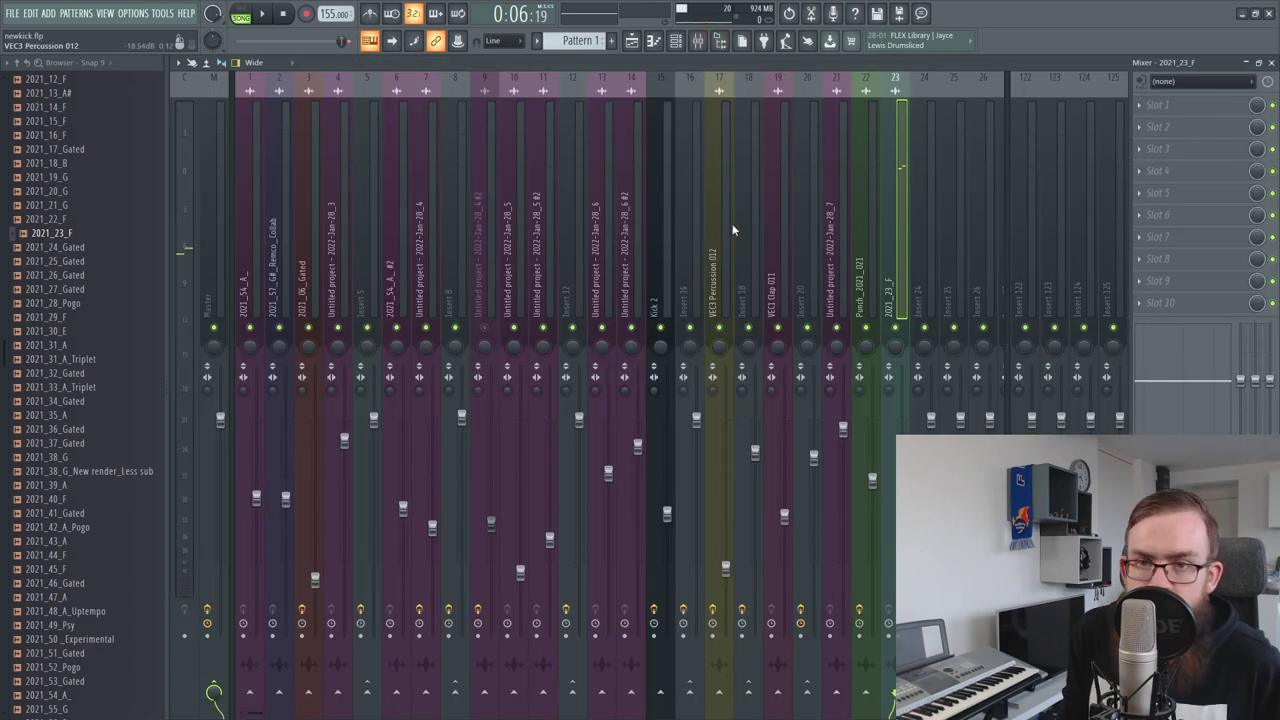
click(1168, 105)
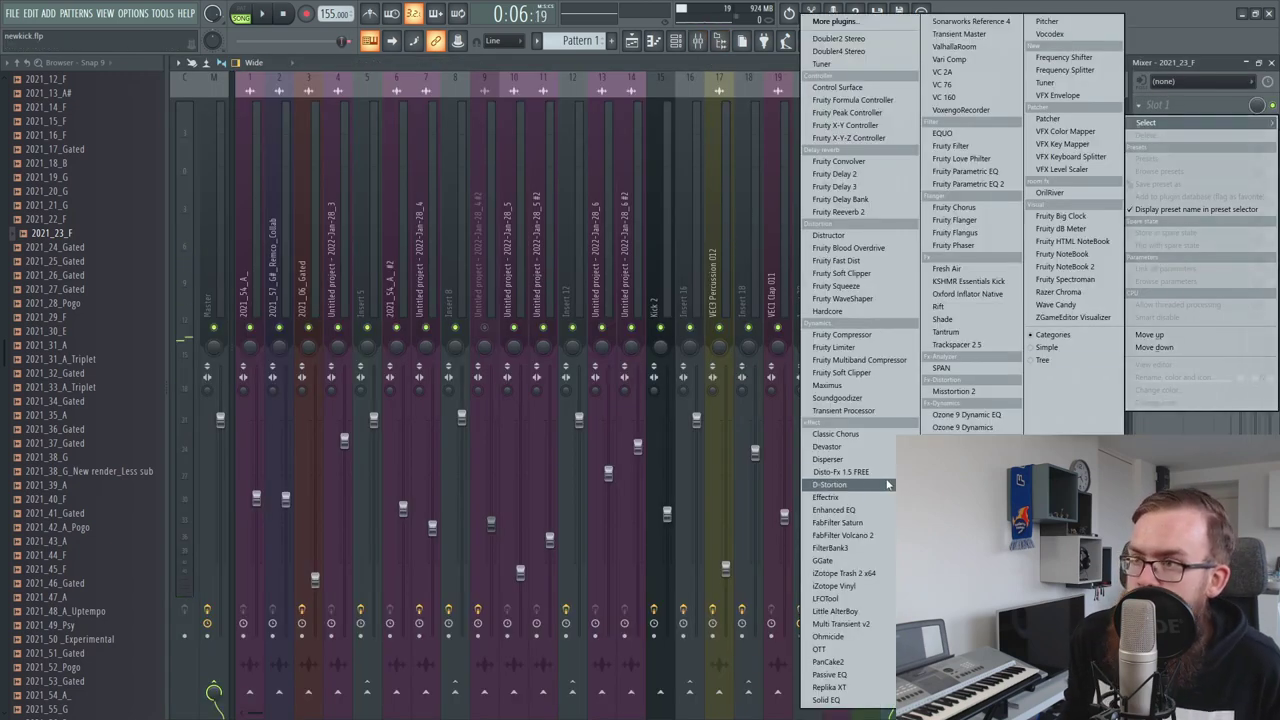
click(835, 466)
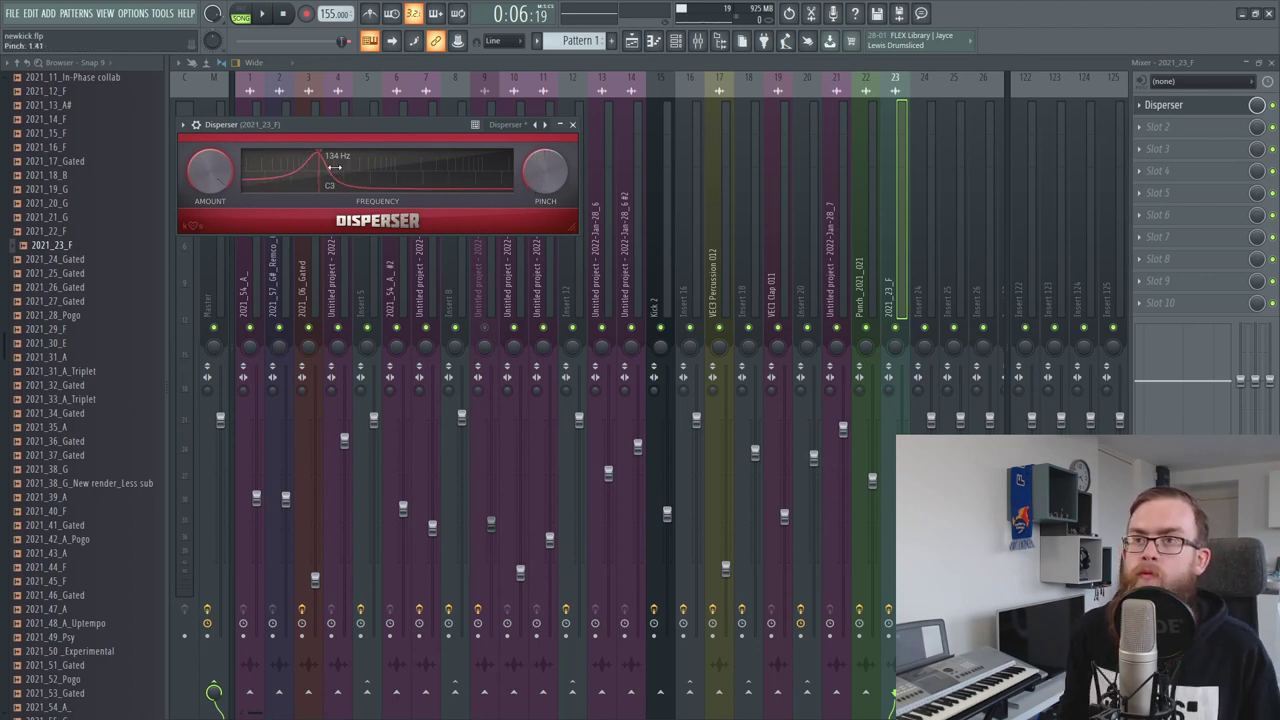
drag(373, 123, 453, 164)
key(space)
drag(410, 220, 448, 222)
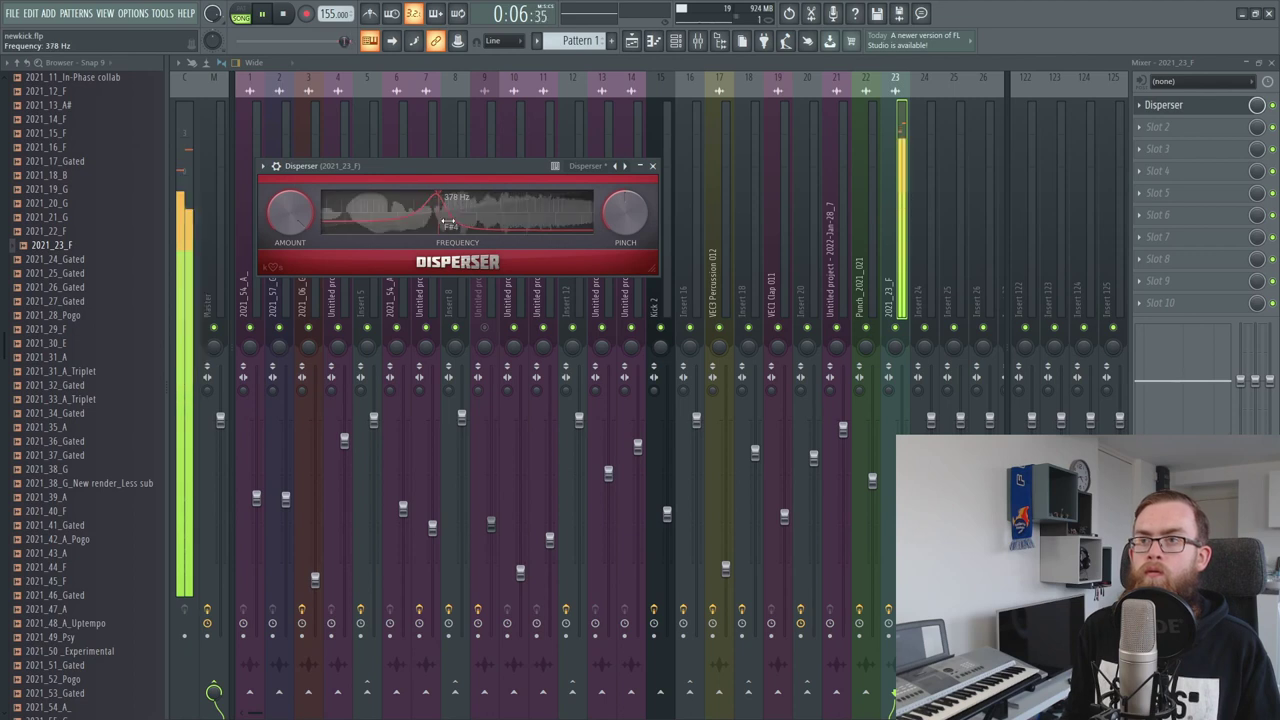
key(space)
Load Misstortion 2 into the second effect slot of the 2021_23_F mixer track and start playback
click(1158, 127)
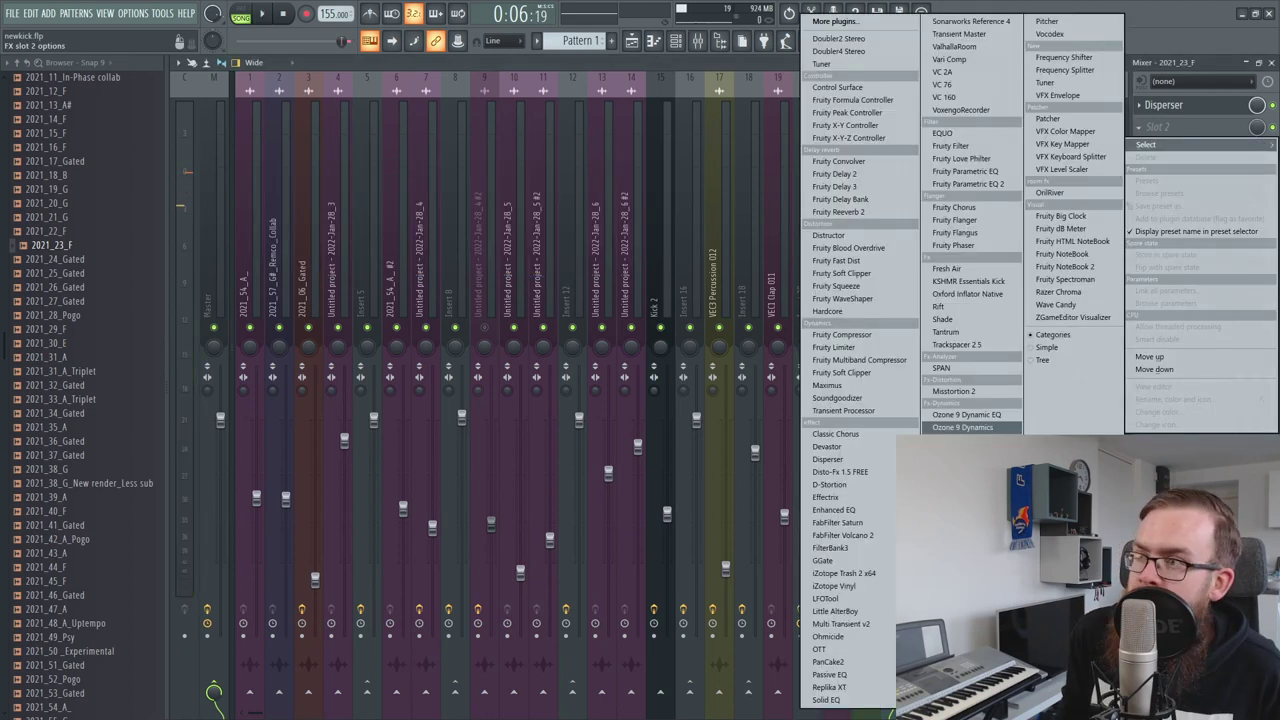
click(993, 388)
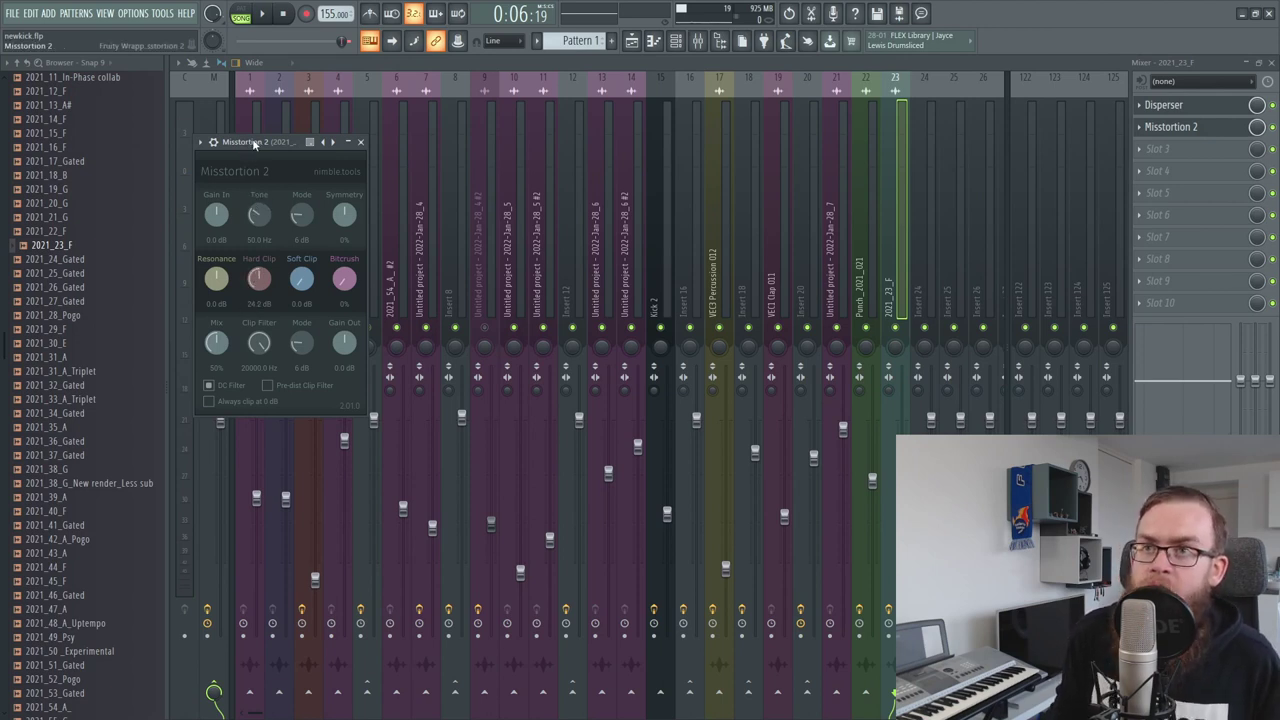
drag(250, 144, 480, 242)
key(space)
Sweep the Disperser frequency during playback, settle it at about 132 Hz, and stop playback
click(1163, 104)
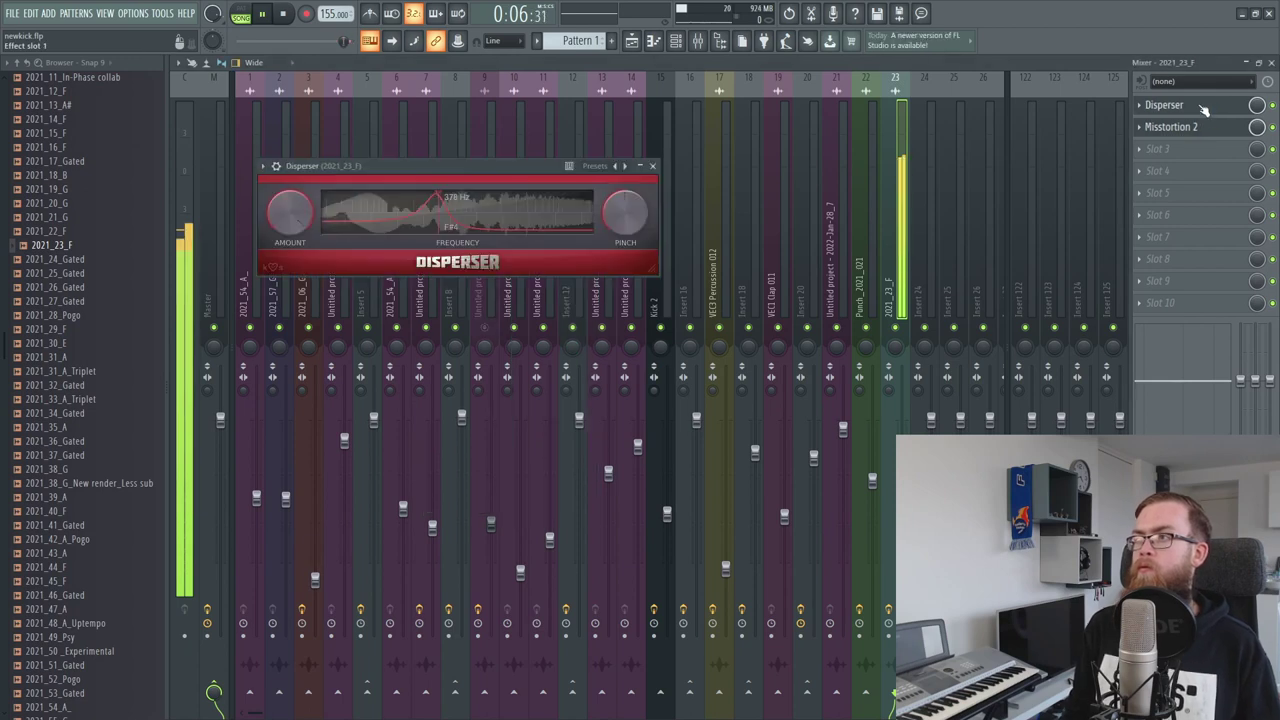
drag(425, 212, 346, 213)
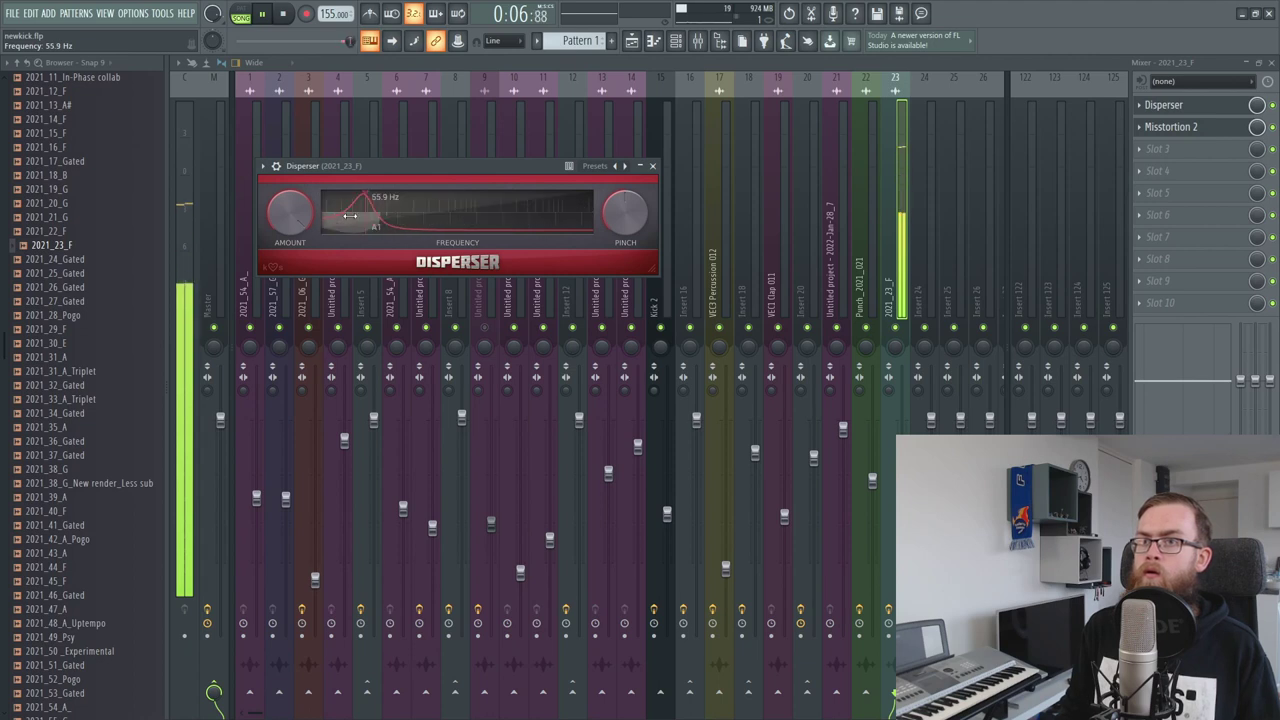
drag(408, 172, 550, 267)
key(space)
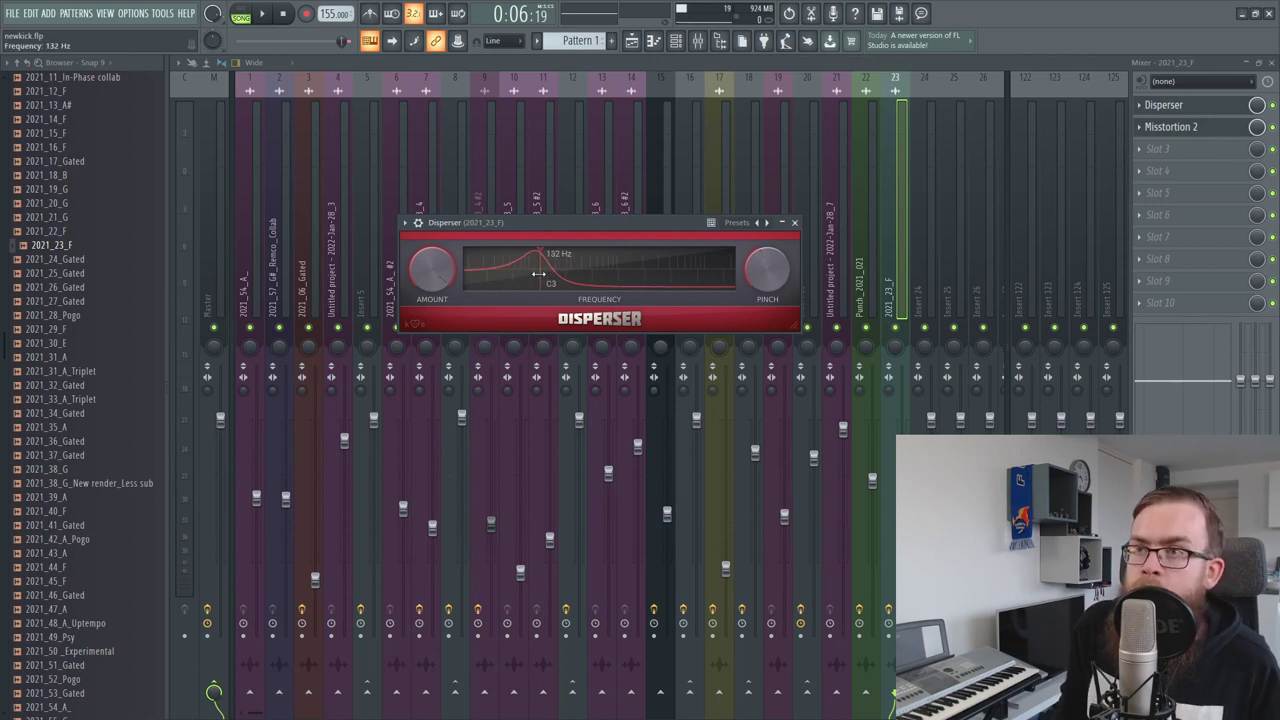
Create an automation clip for the Disperser frequency of the 2021_23_F track
click(161, 13)
mouse_move(200, 178)
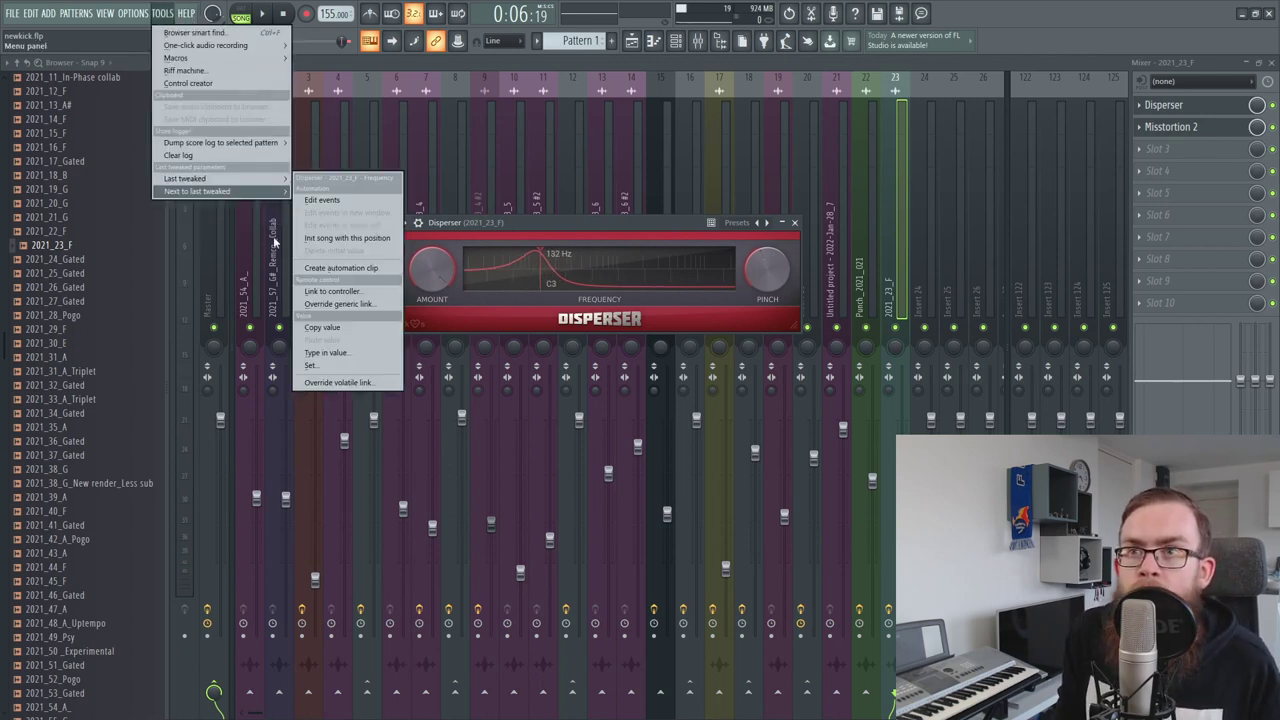
click(335, 266)
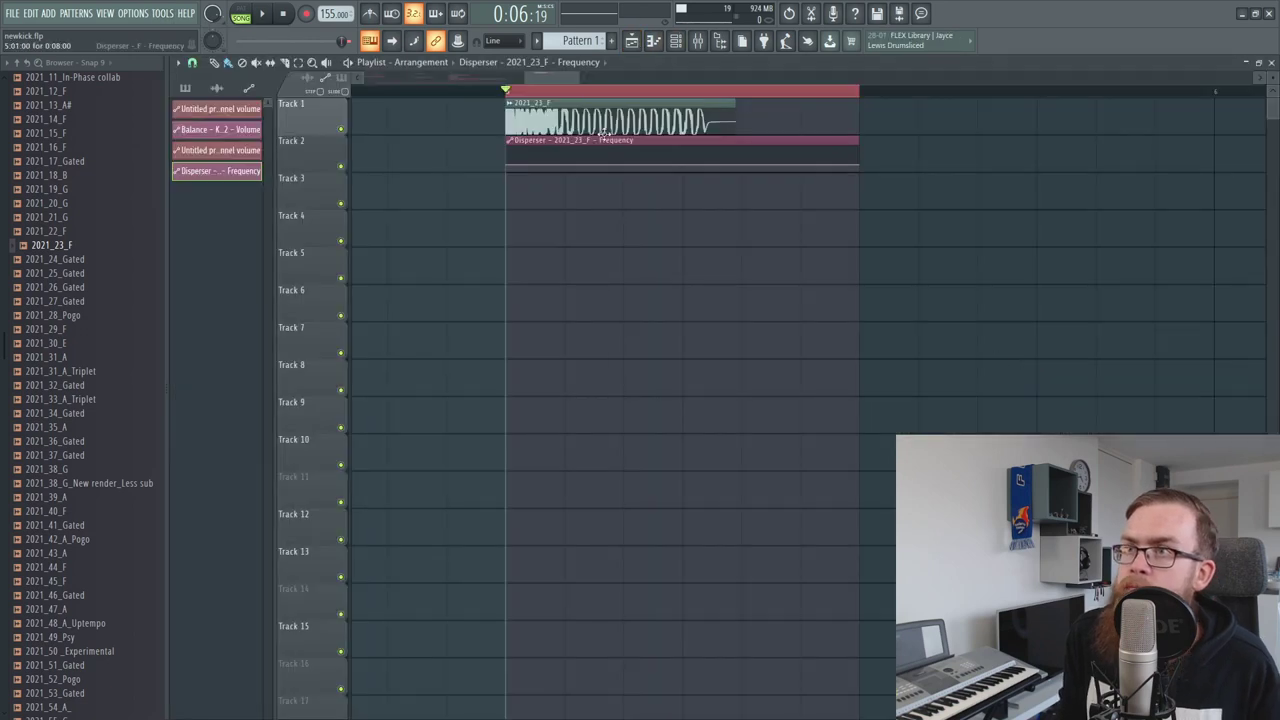
Raise the start of the Disperser frequency automation, add a lower point at its middle, and play the result
drag(509, 160, 509, 155)
right_click(684, 169)
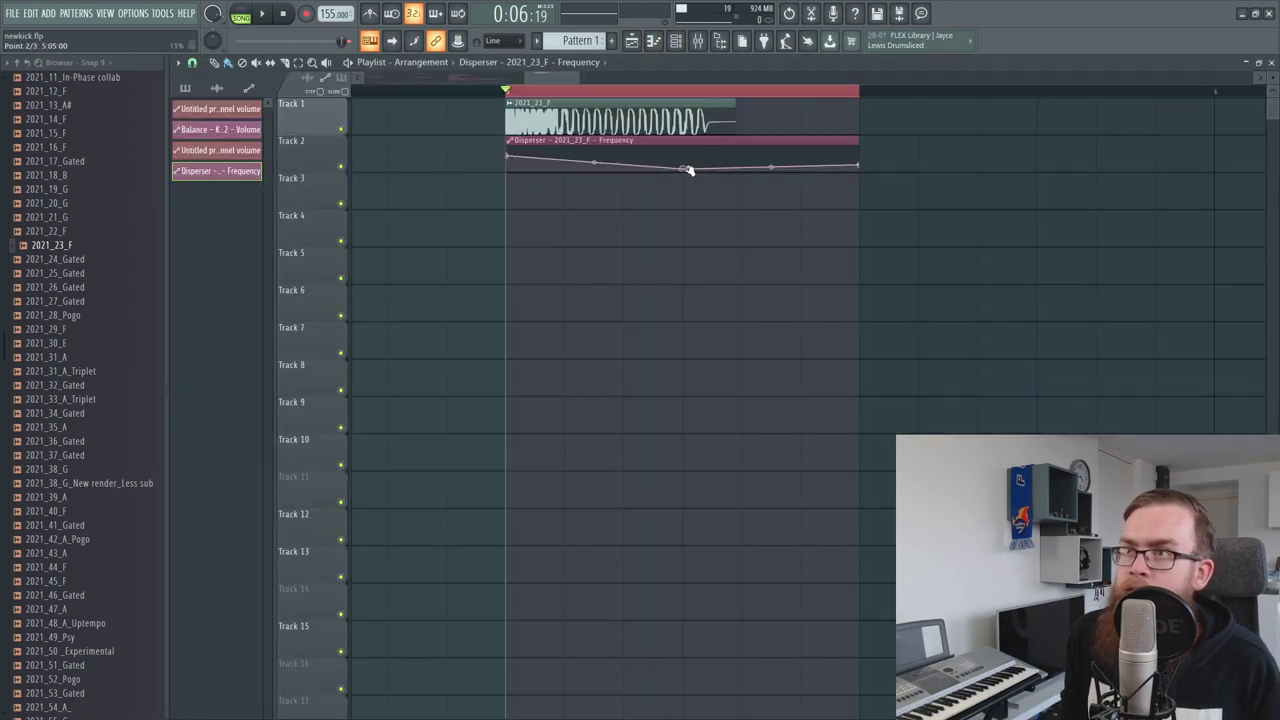
key(space)
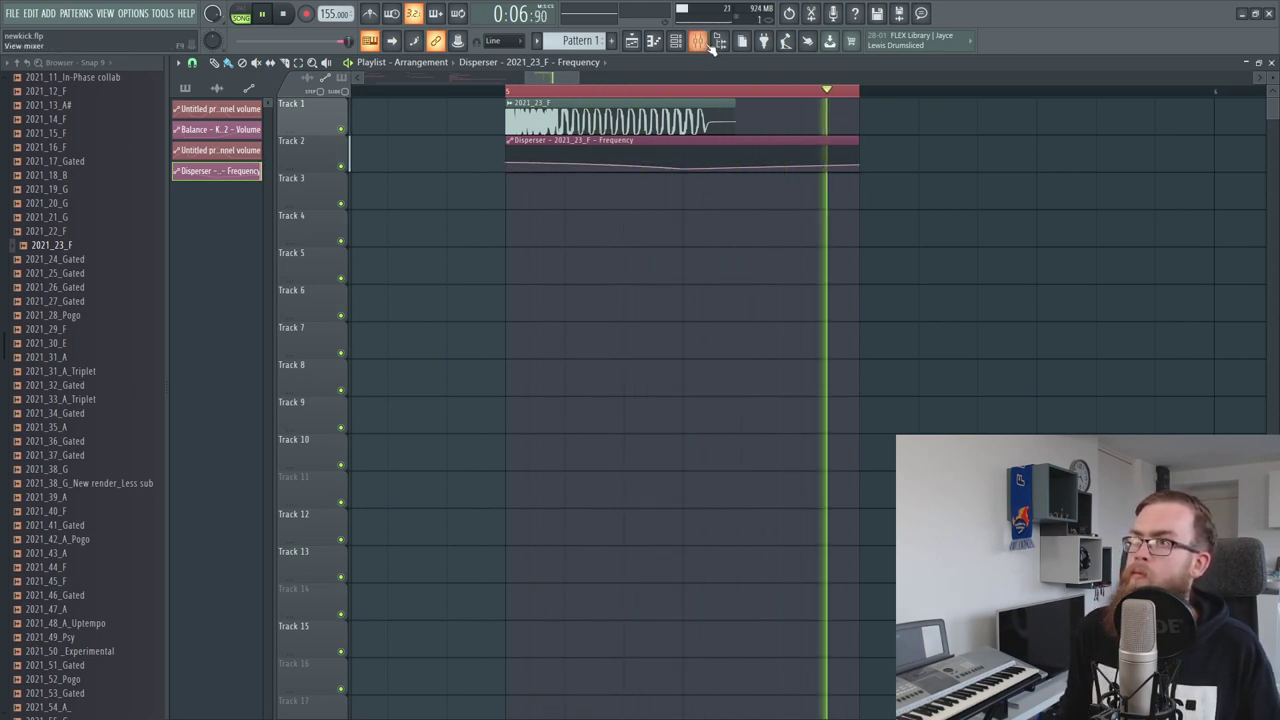
key(space)
Set both Hard Clip and Soft Clip in Misstortion 2 to 50.0 dB and play the distorted kick
key(F9)
click(1220, 131)
drag(491, 388, 493, 255)
drag(532, 378, 674, 54)
drag(525, 240, 622, 299)
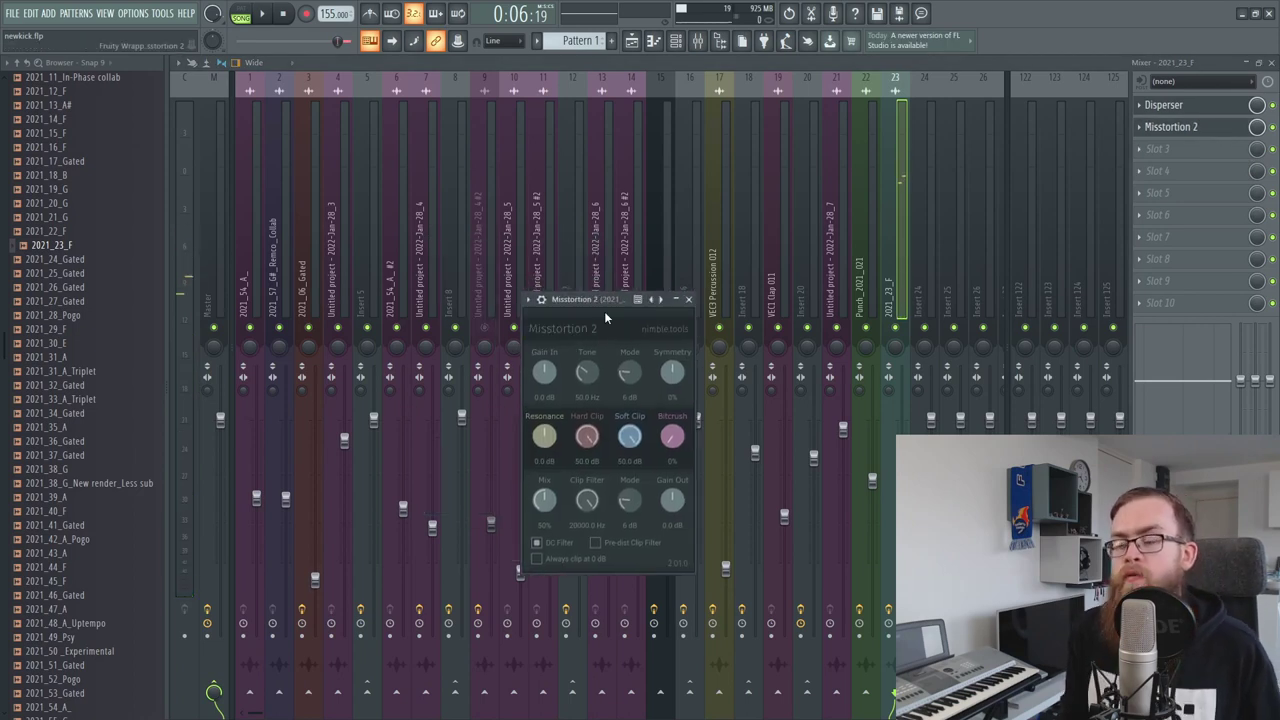
key(space)
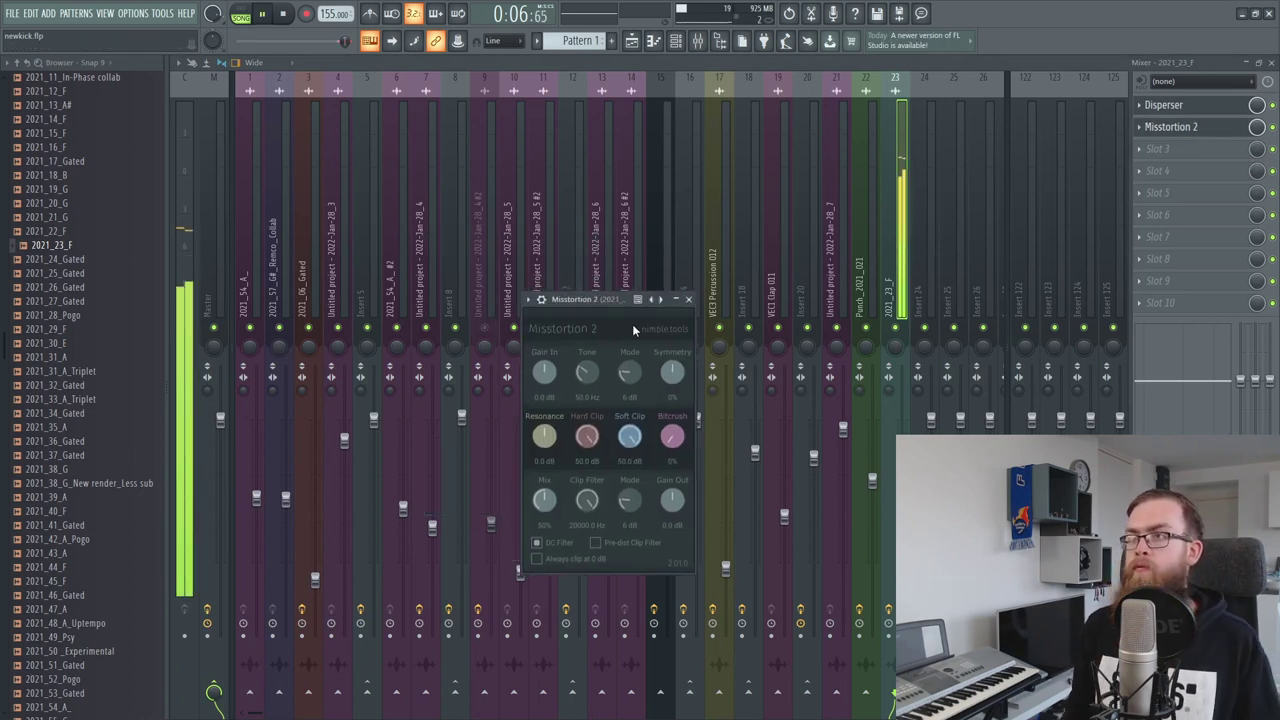
Reopen Disperser and set its Pinch to about 0.52 while the kick plays
click(1183, 124)
click(1165, 105)
drag(501, 274, 543, 284)
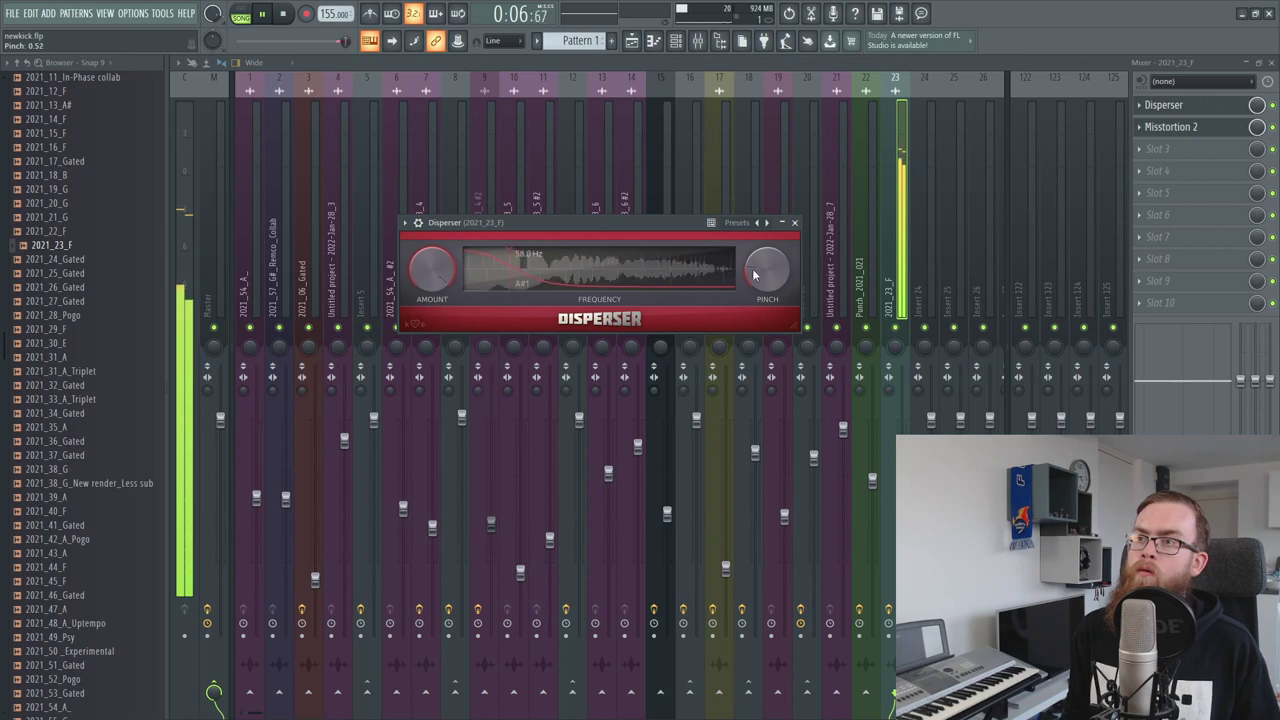
Return to the playlist and play the processed 2021_23_F kick with its frequency automation
click(630, 42)
key(space)
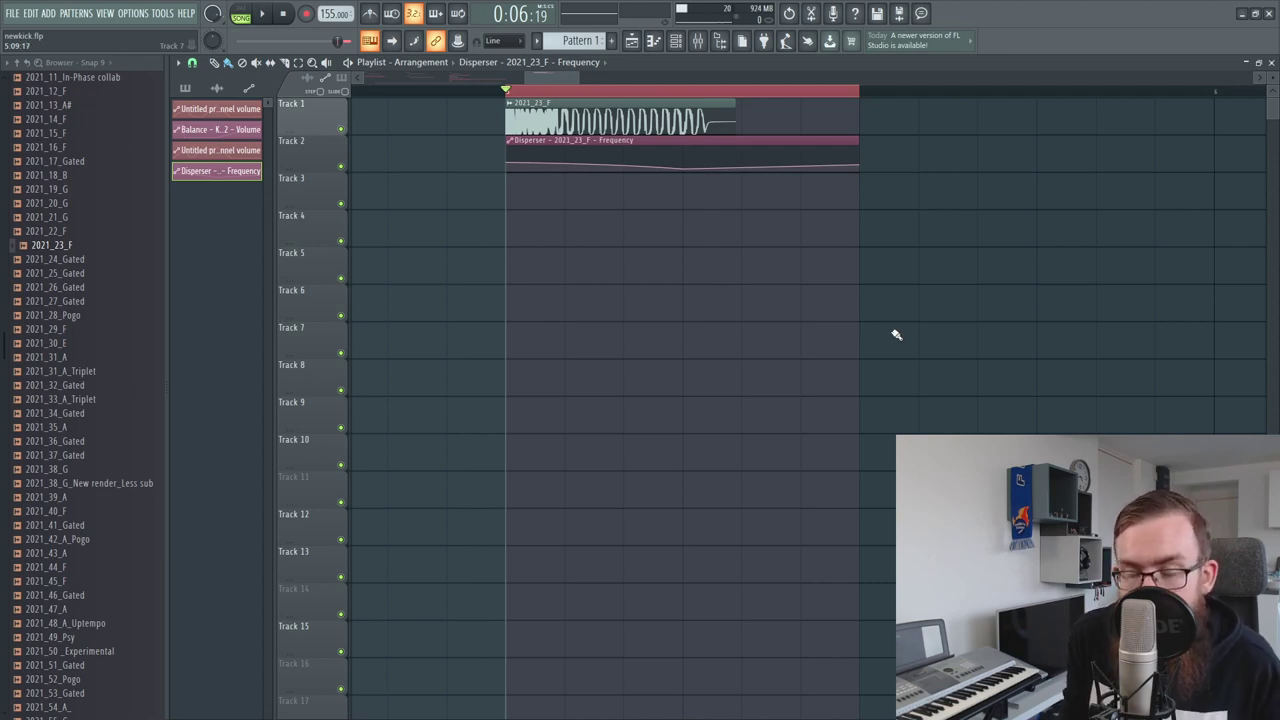
key(space)
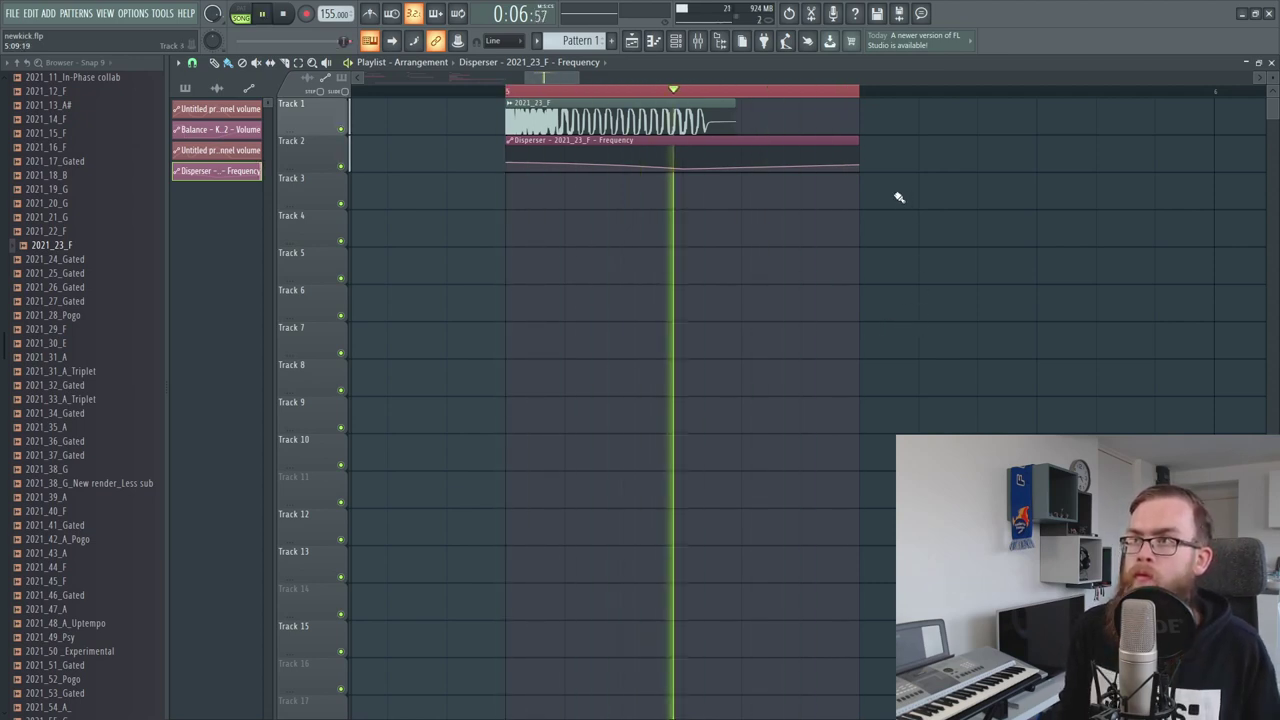
key(space)
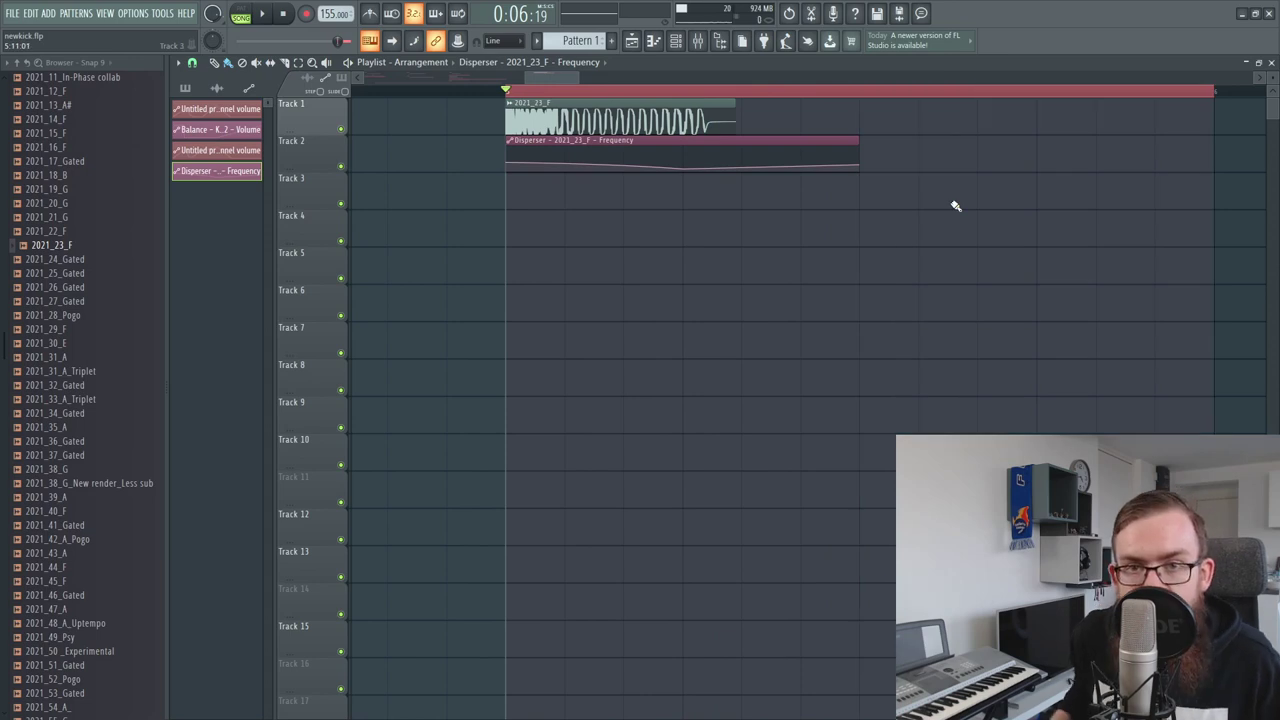